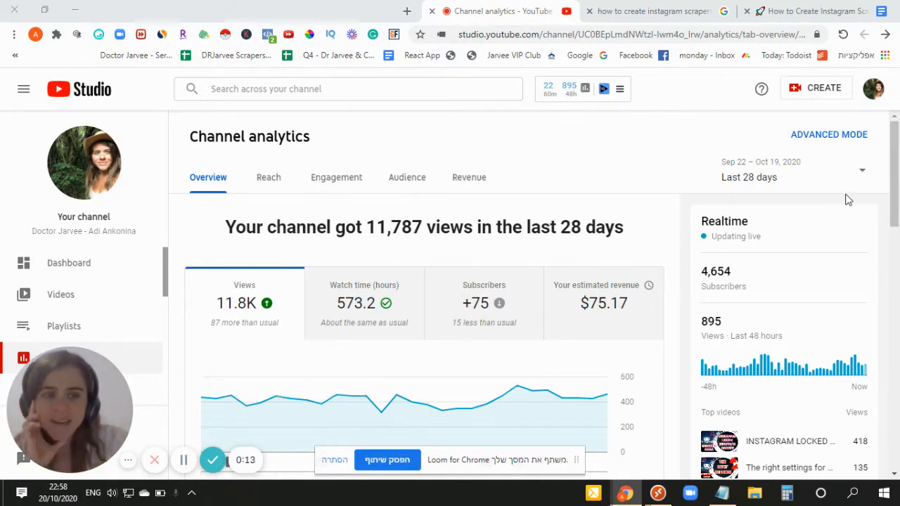
View the channel analytics overview for the last 365 days and for the year 2020.
click(806, 177)
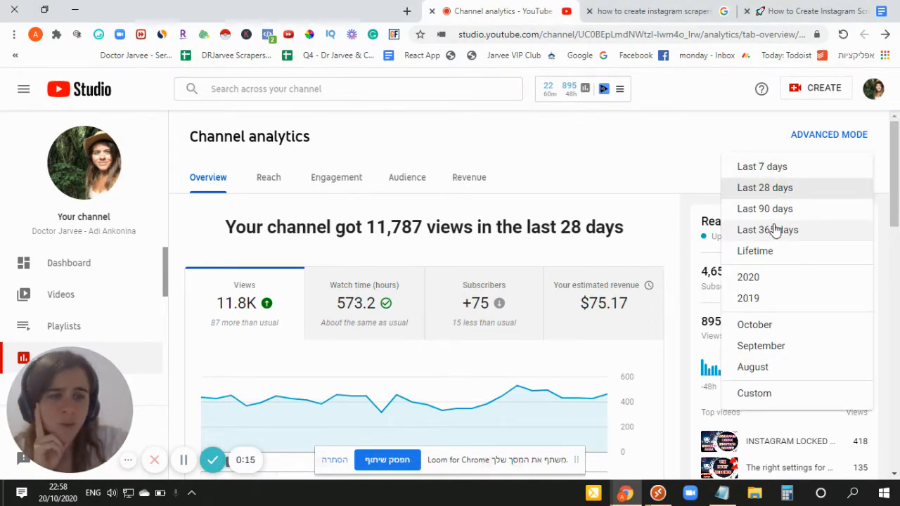
click(776, 230)
click(769, 181)
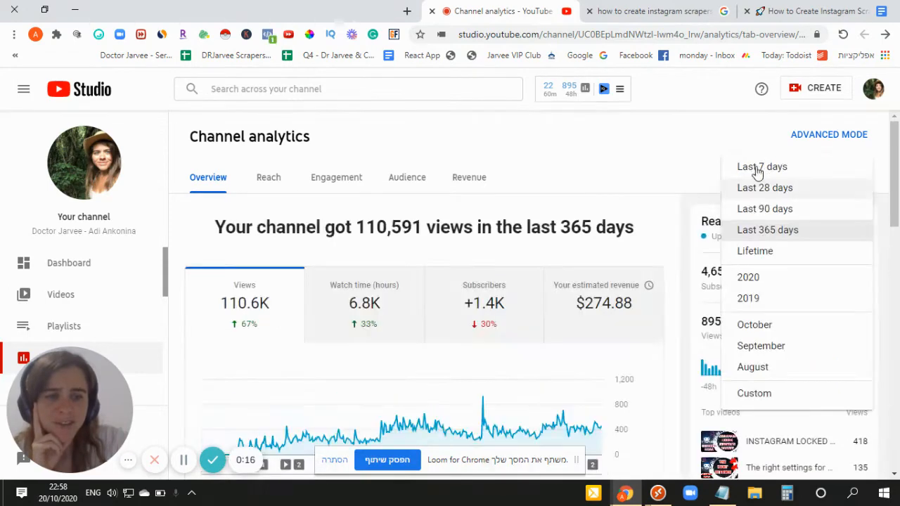
click(754, 277)
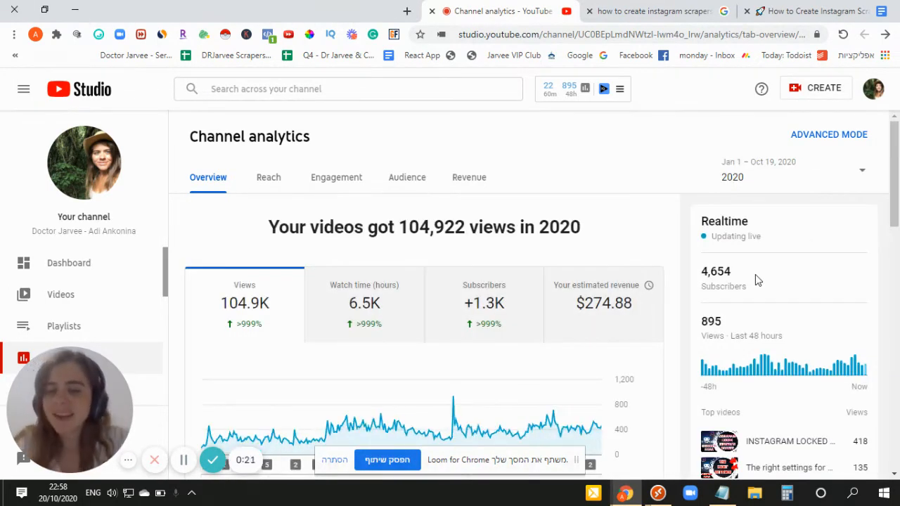
click(333, 462)
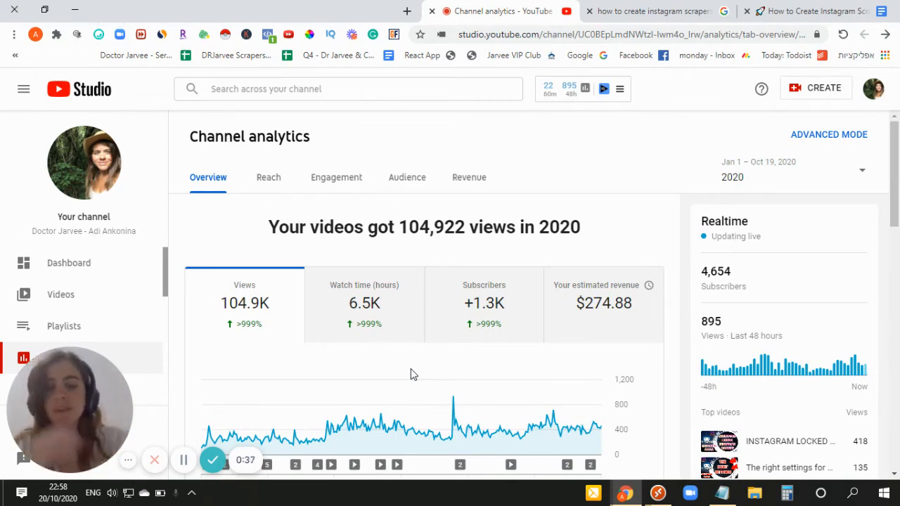
scroll(422, 335, down, 1)
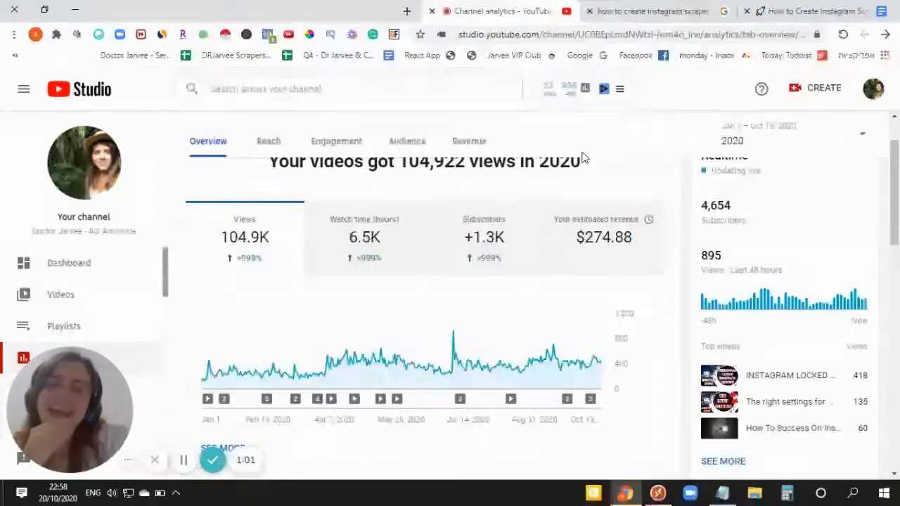
scroll(655, 427, up, 1)
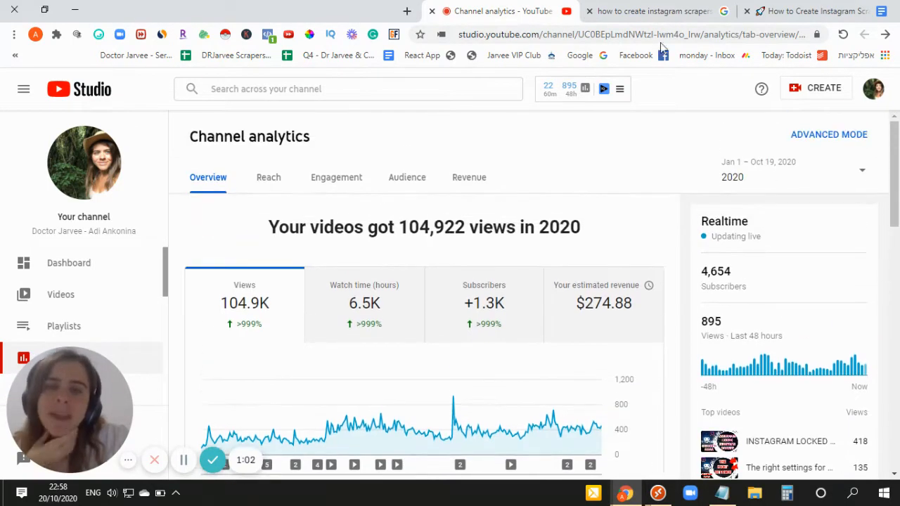
Close the channel analytics and Google search result pages, and return to the title section of the Instagram scrapers document.
click(432, 12)
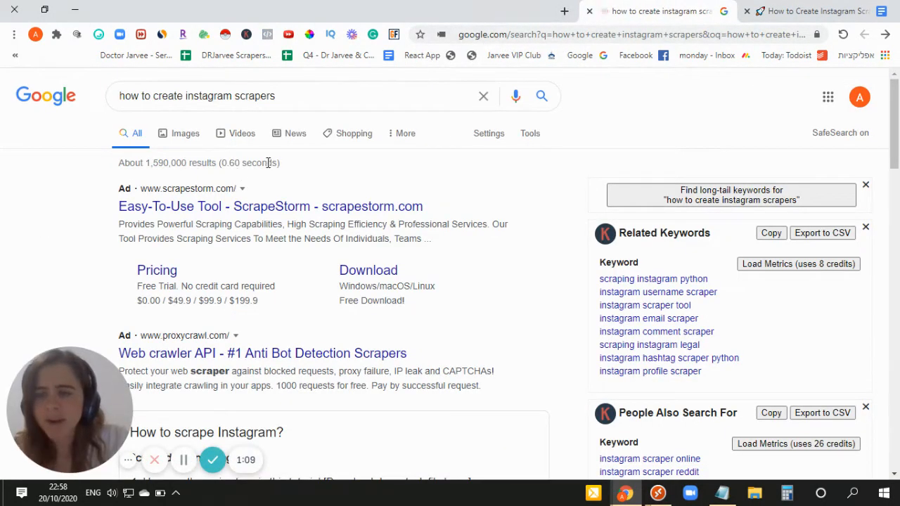
drag(252, 162, 124, 170)
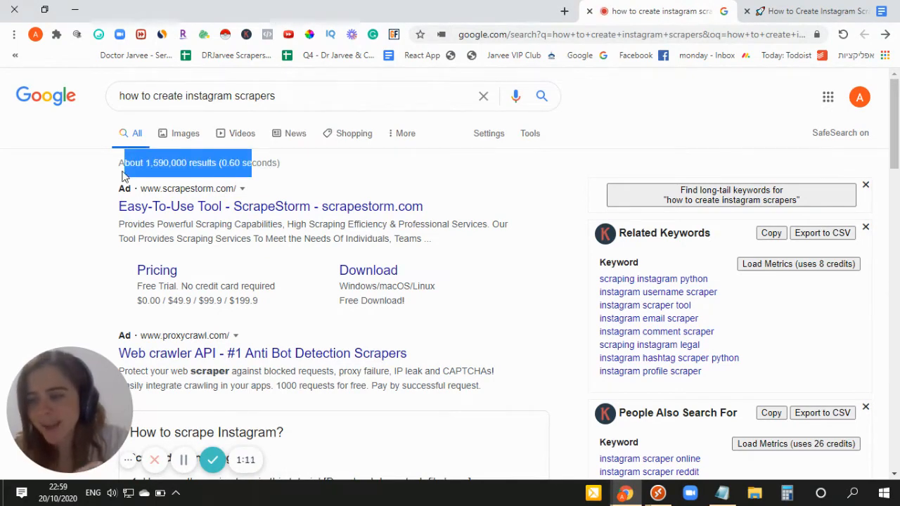
click(589, 12)
scroll(533, 255, up, 4)
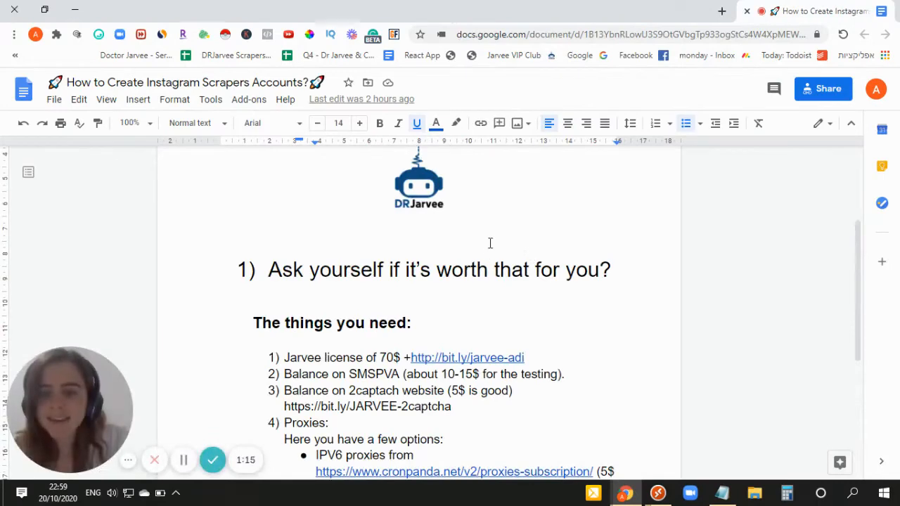
scroll(519, 244, up, 3)
scroll(489, 234, down, 1)
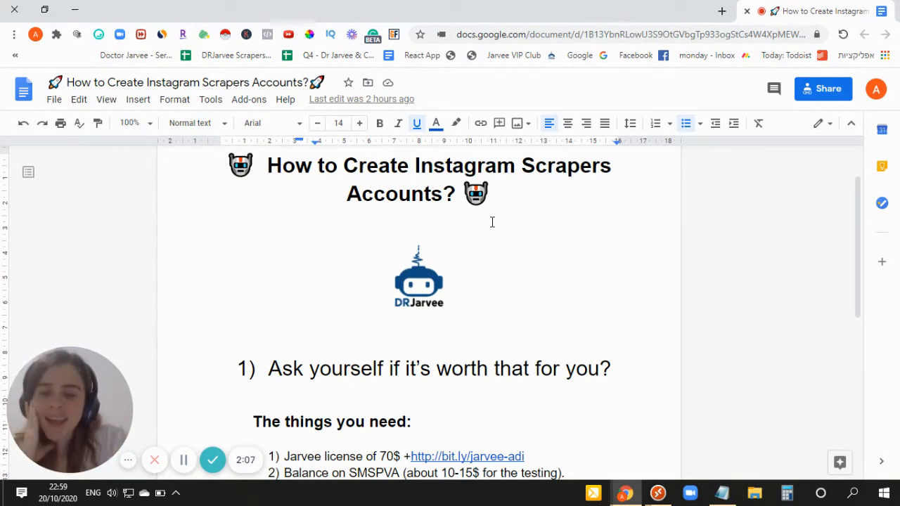
click(723, 10)
text(jar)
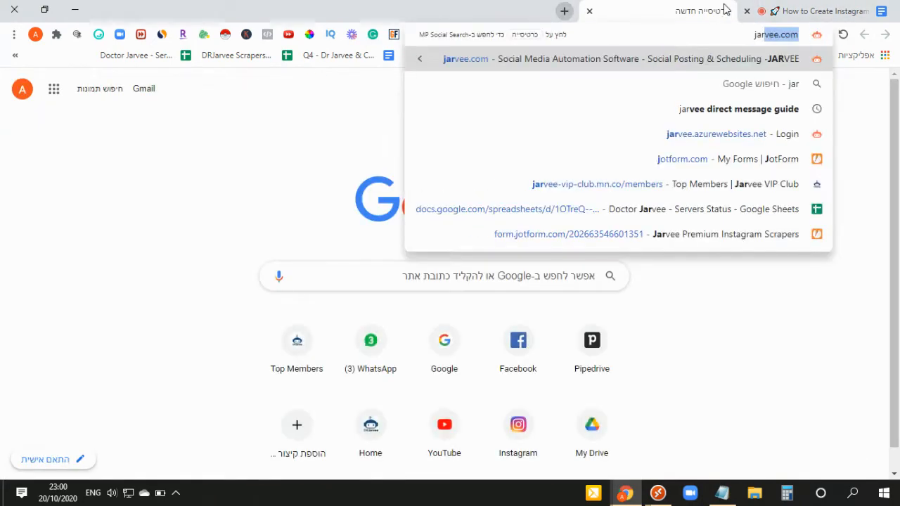
key(Return)
click(774, 10)
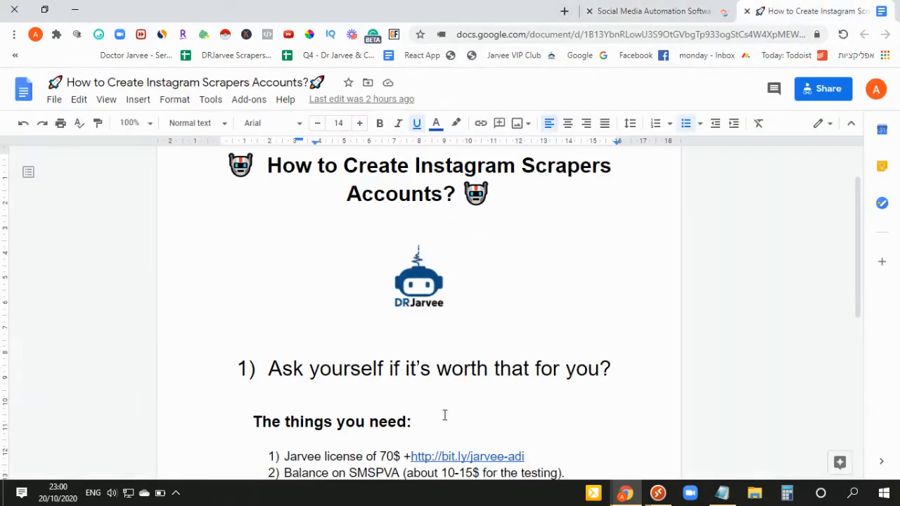
Open the bit.ly/jarvee-adi link from the document's Jarvee license item and close the duplicate jarvee.com page.
click(450, 455)
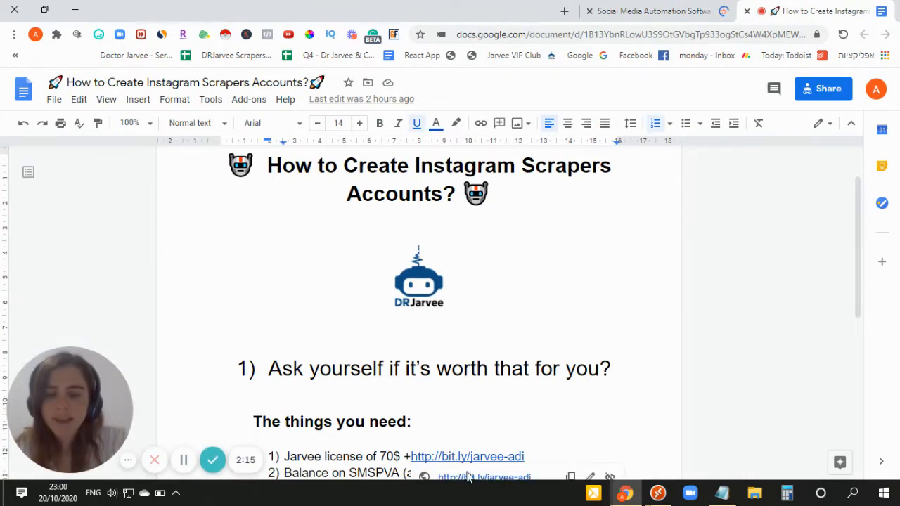
click(470, 478)
click(434, 11)
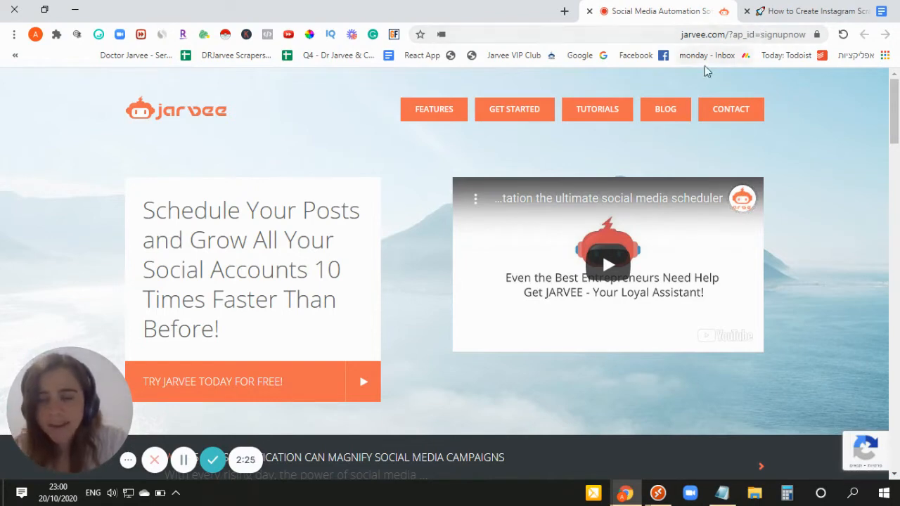
Open Jarvee's packages page and highlight the monthly price of the Professional plan.
click(529, 111)
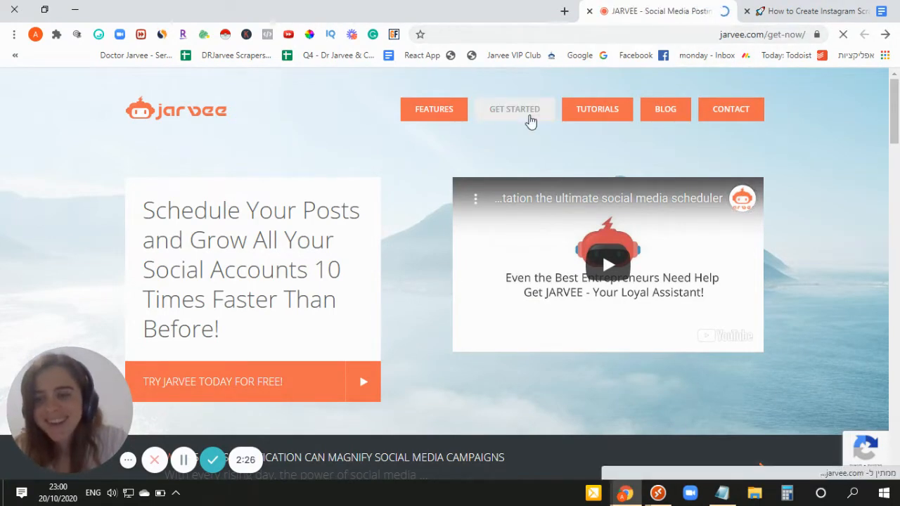
scroll(486, 106, down, 2)
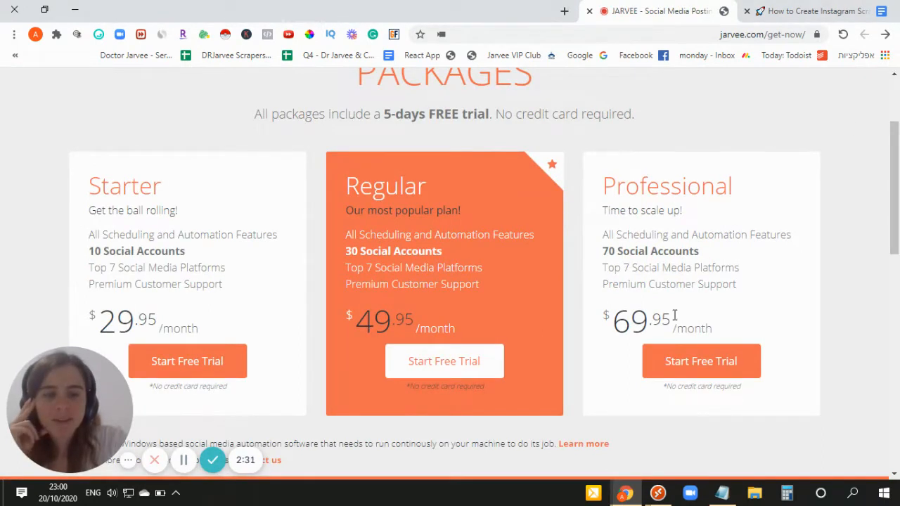
drag(687, 325, 604, 318)
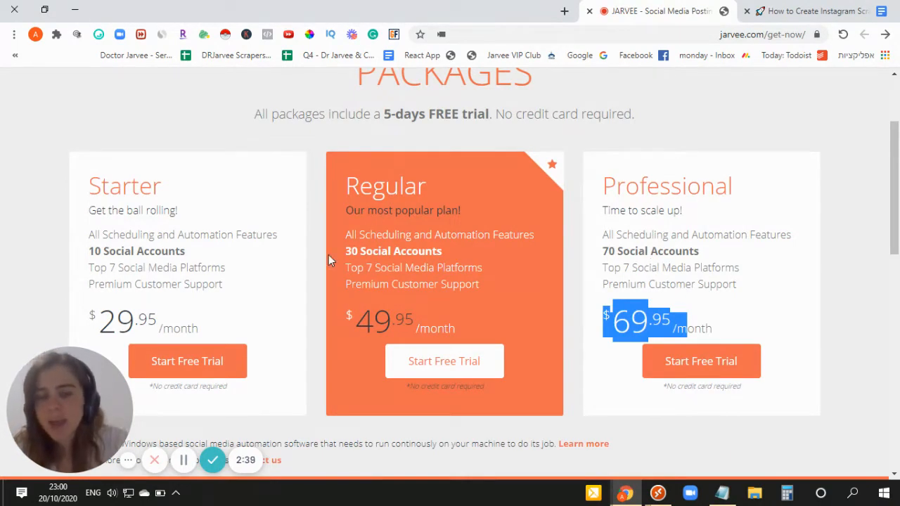
triple_click(626, 307)
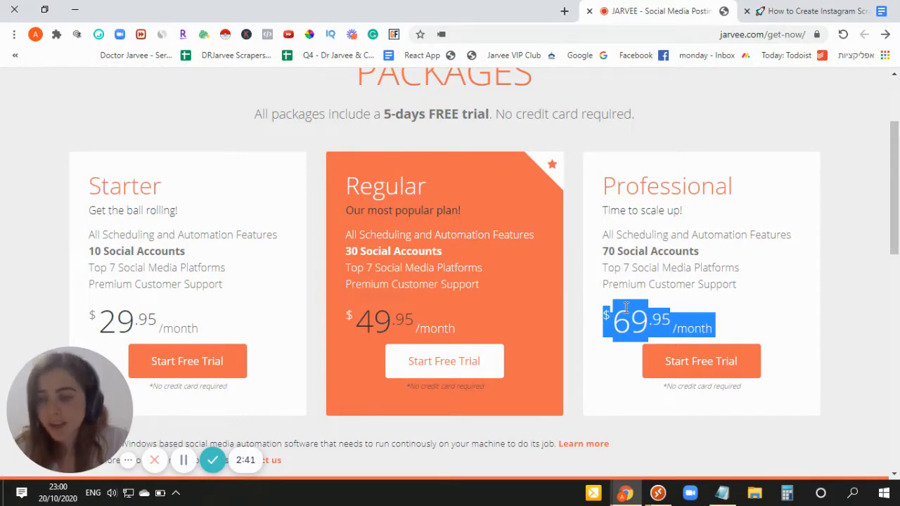
Return to the document's list of needed things, highlight SMSPVA, and open the smspva.com website in a new tab.
key(ctrl+Tab)
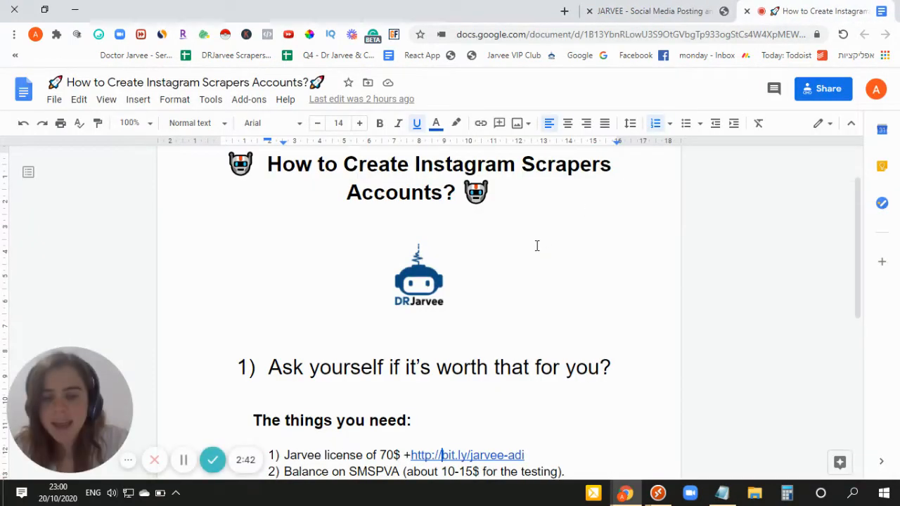
scroll(536, 246, down, 3)
click(688, 9)
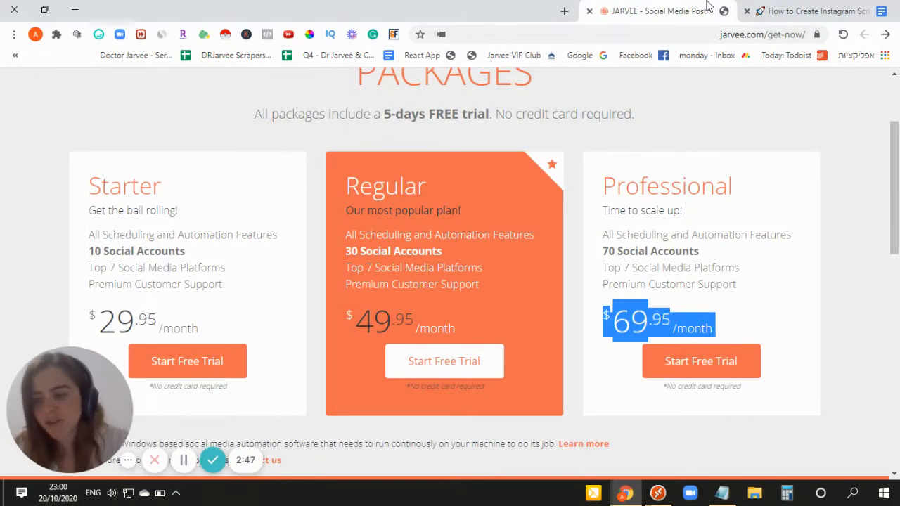
click(778, 10)
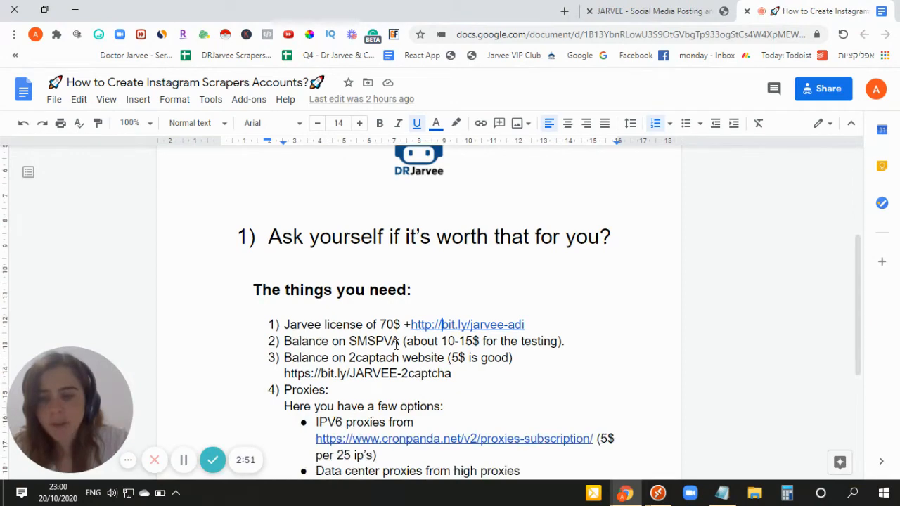
double_click(373, 341)
click(564, 13)
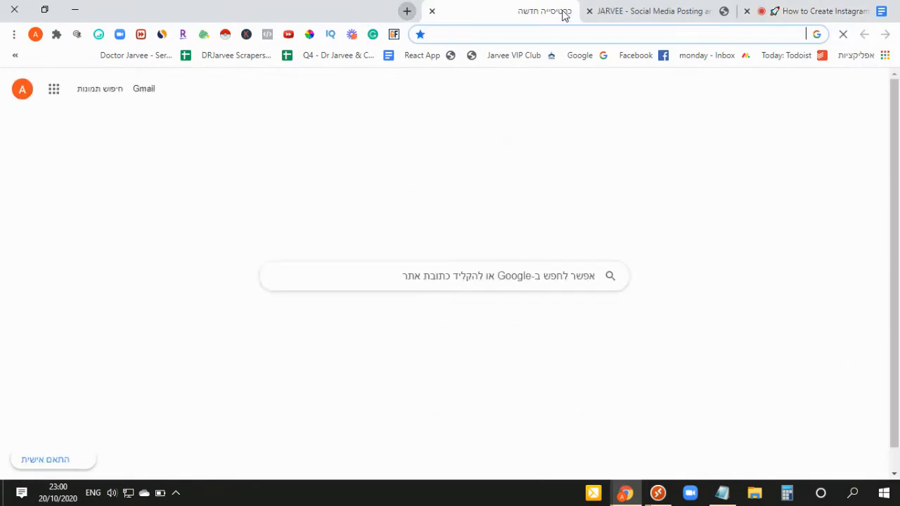
text(sms)
key(Return)
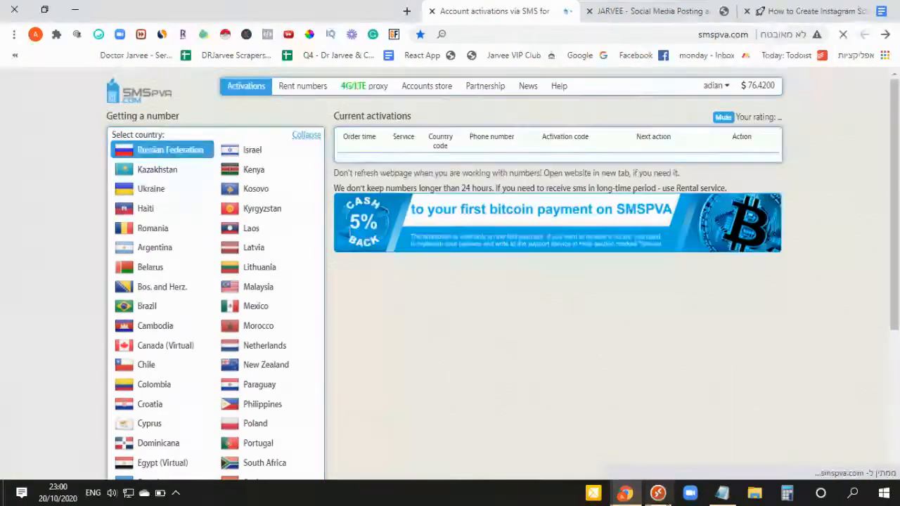
Switch to the JARVEE remote desktop and look through the results list of created Instagram accounts.
mouse_move(660, 497)
click(587, 418)
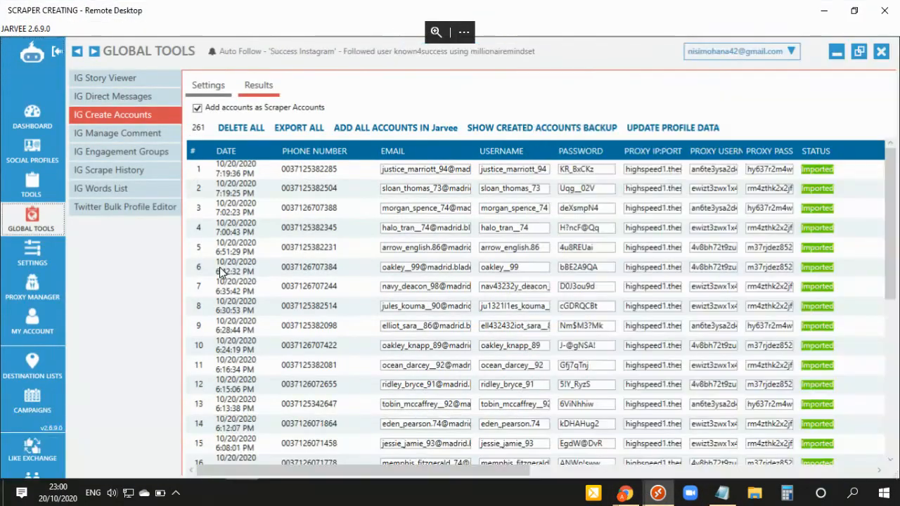
scroll(204, 281, down, 5)
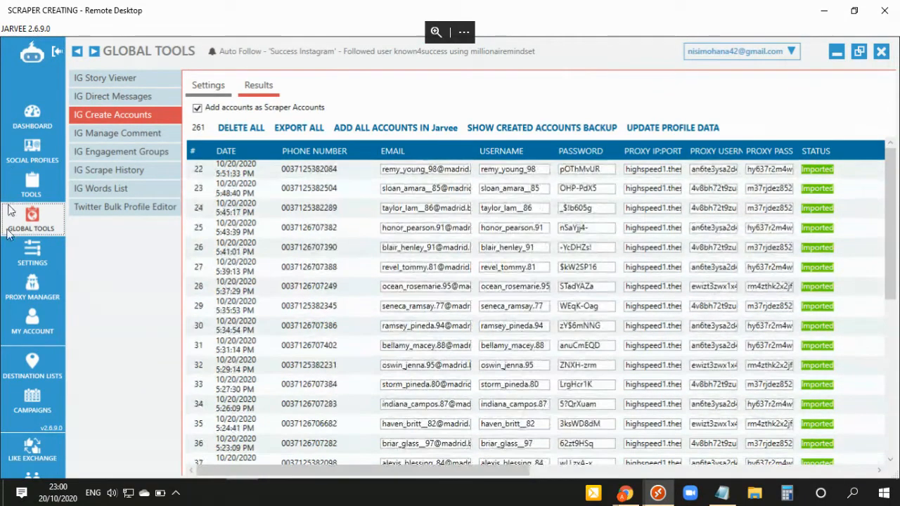
Review the 2Captcha and Instagram phone verification options in JARVEE's Connectivity settings.
click(35, 249)
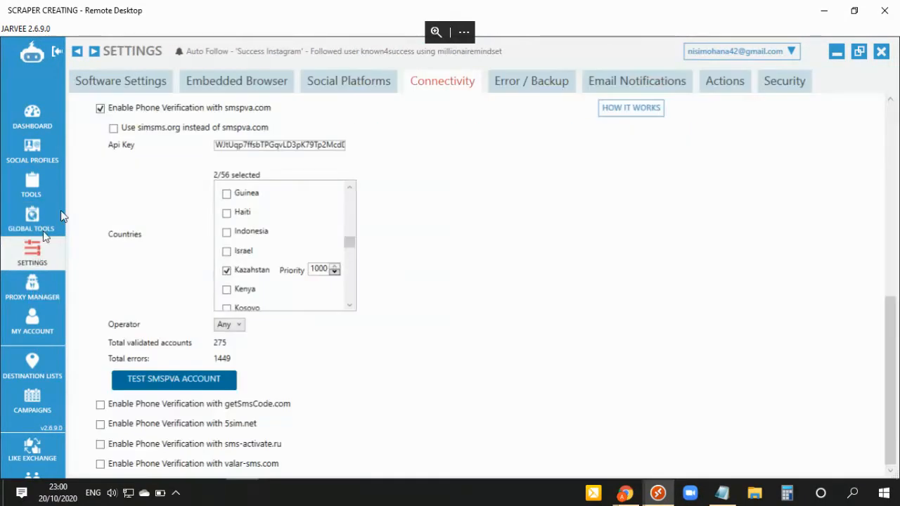
scroll(177, 204, up, 3)
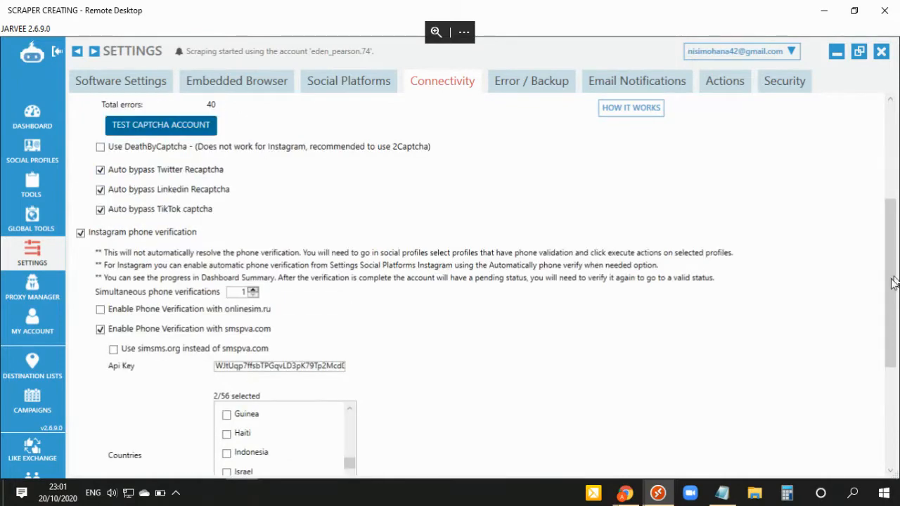
scroll(891, 284, up, 2)
drag(886, 295, 890, 245)
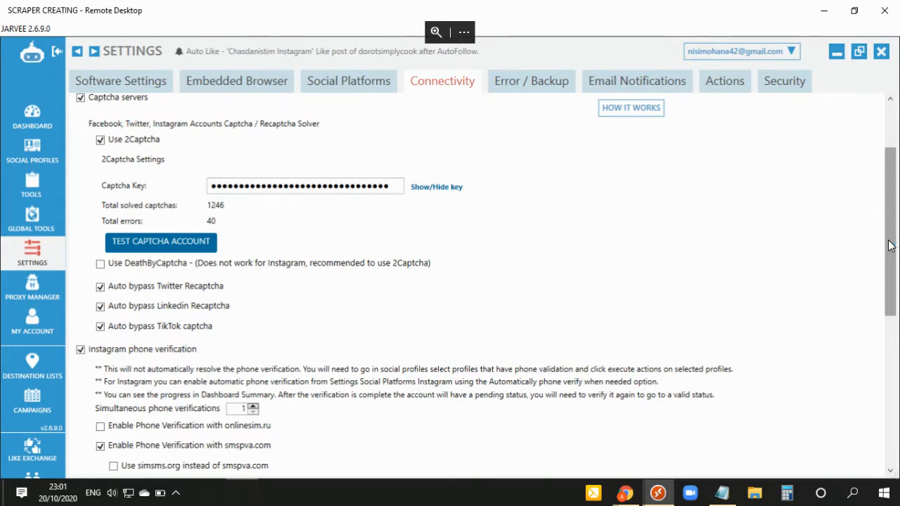
click(626, 494)
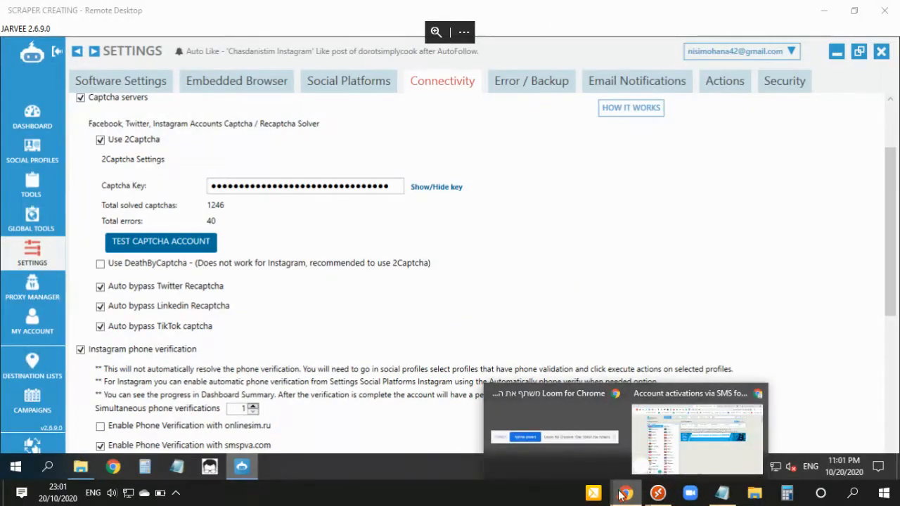
scroll(260, 316, down, 1)
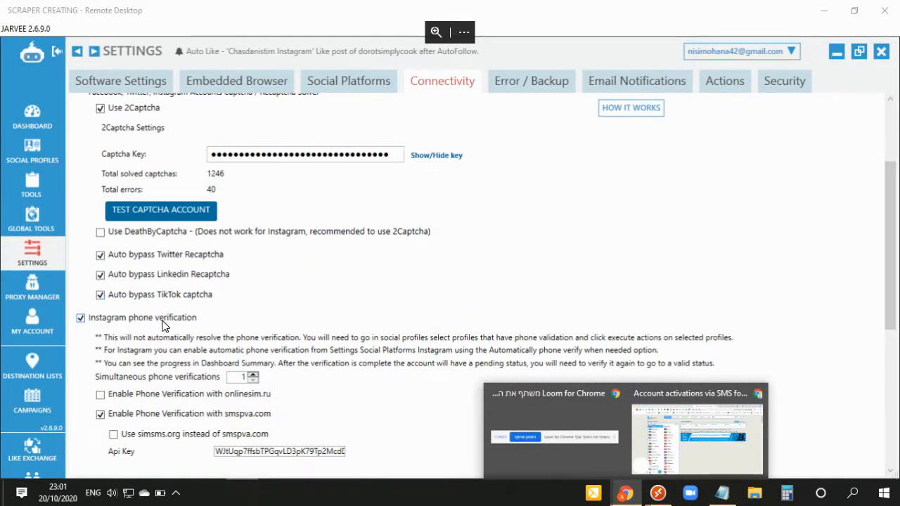
Disable phone verification with smspva.com and enable it again.
click(231, 414)
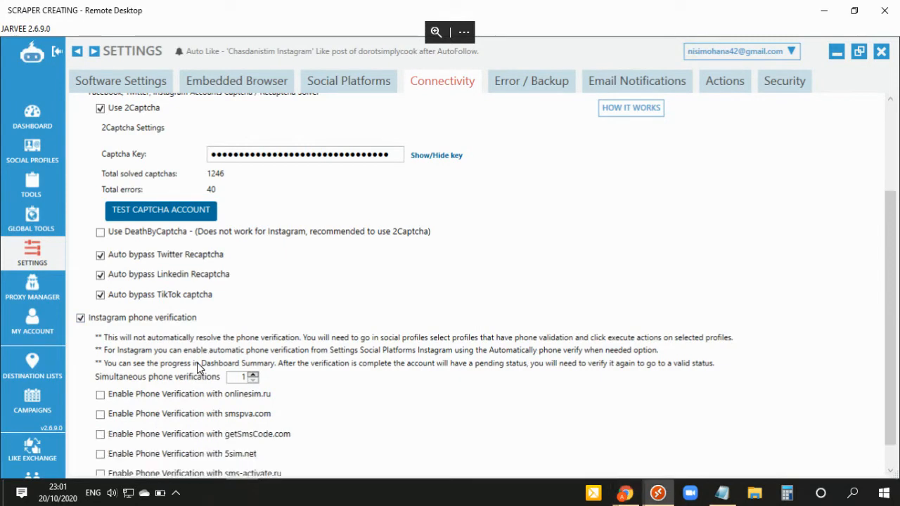
scroll(200, 365, down, 2)
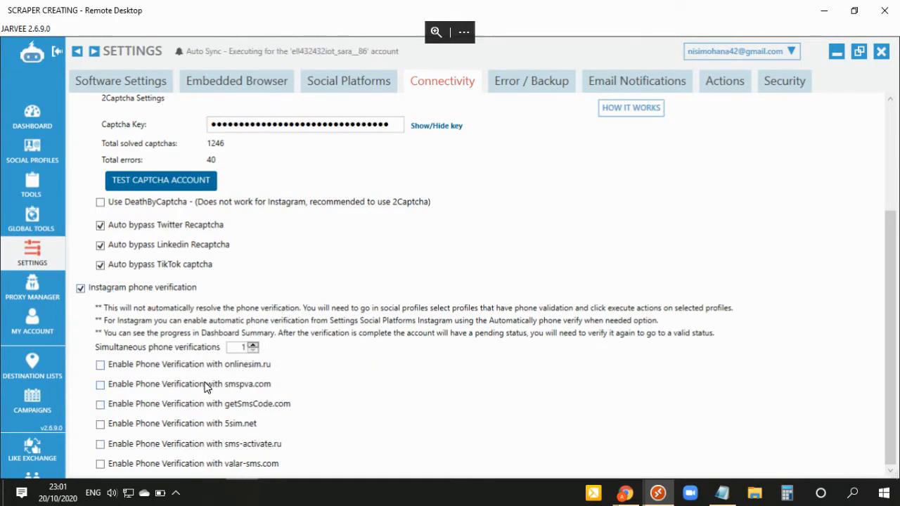
click(261, 389)
Switch back to the SMSPVA website in Chrome and look through the list of countries offered for activations.
mouse_move(625, 493)
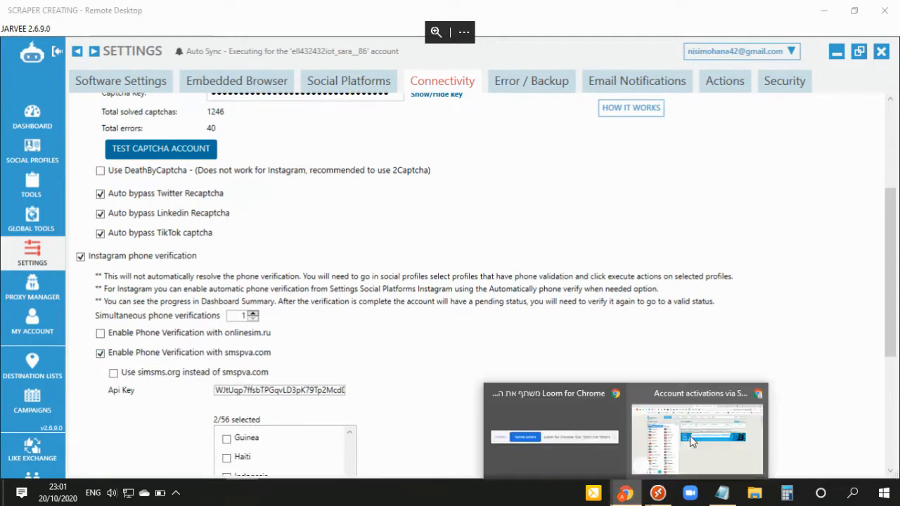
click(693, 437)
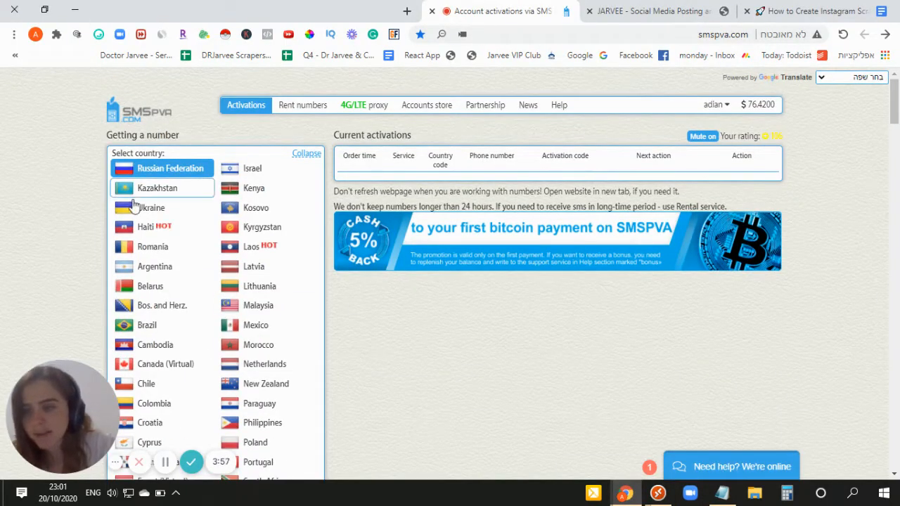
scroll(130, 200, down, 4)
scroll(281, 204, up, 5)
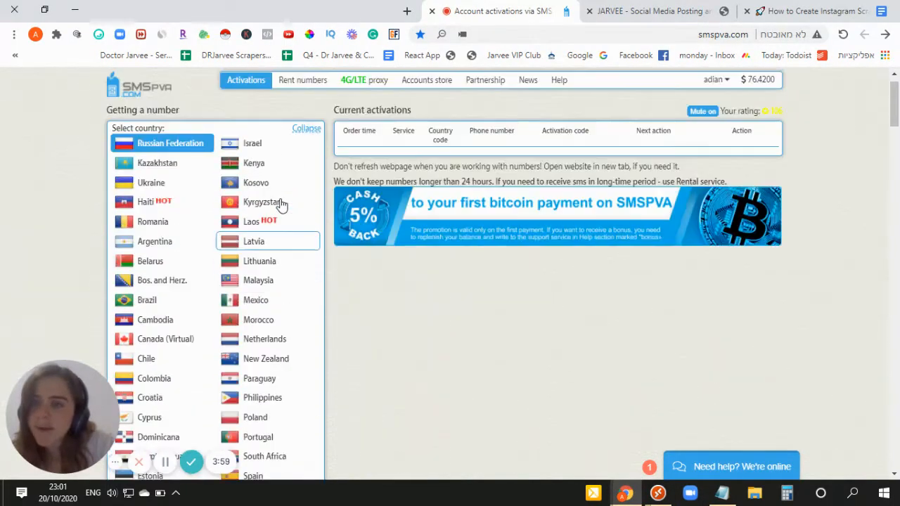
Look through the SMSPVA countries, then open the account's balance page and view the refill code sellers.
scroll(281, 204, down, 4)
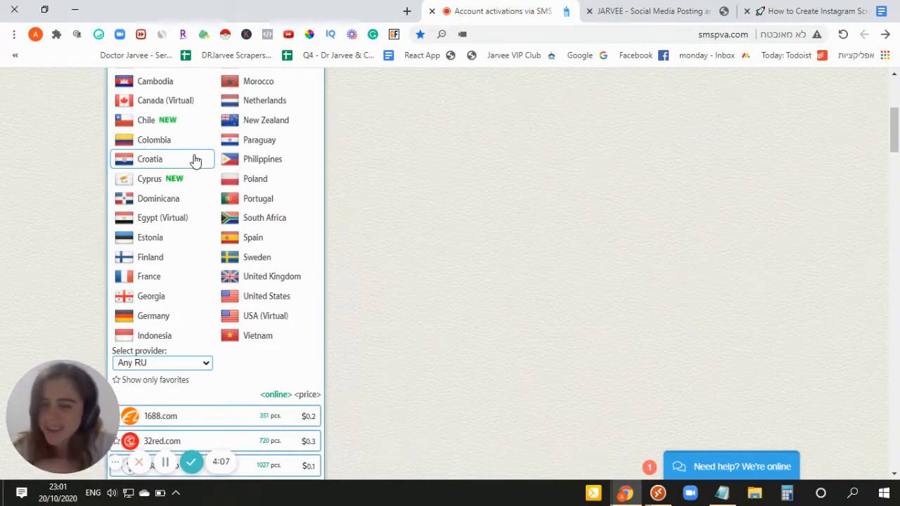
scroll(464, 148, up, 4)
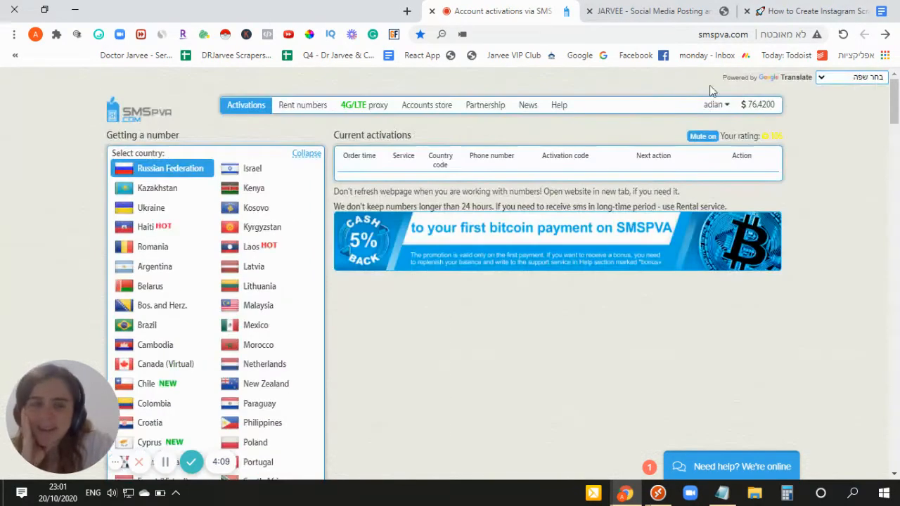
click(714, 104)
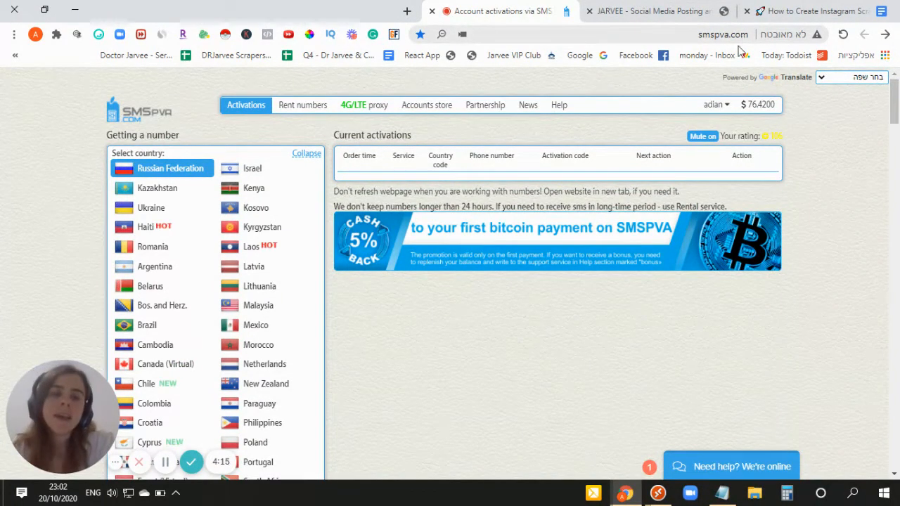
click(688, 34)
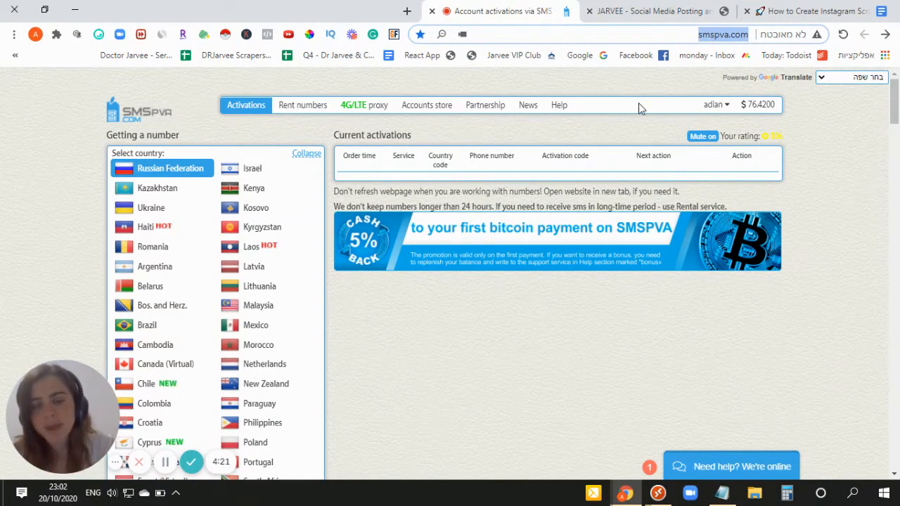
click(708, 110)
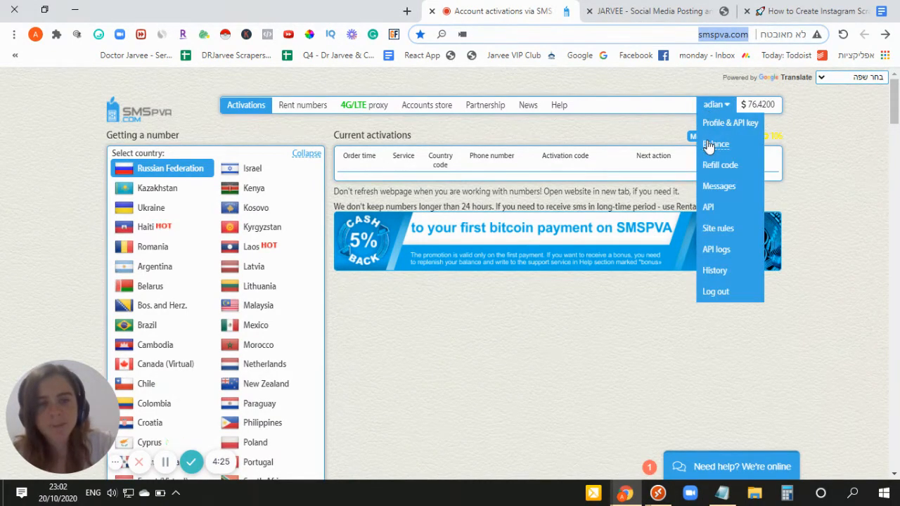
click(709, 145)
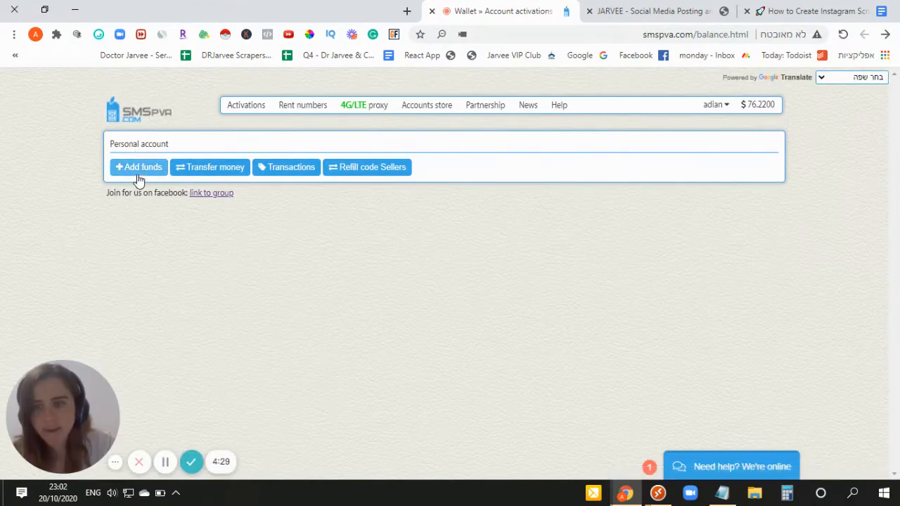
click(355, 172)
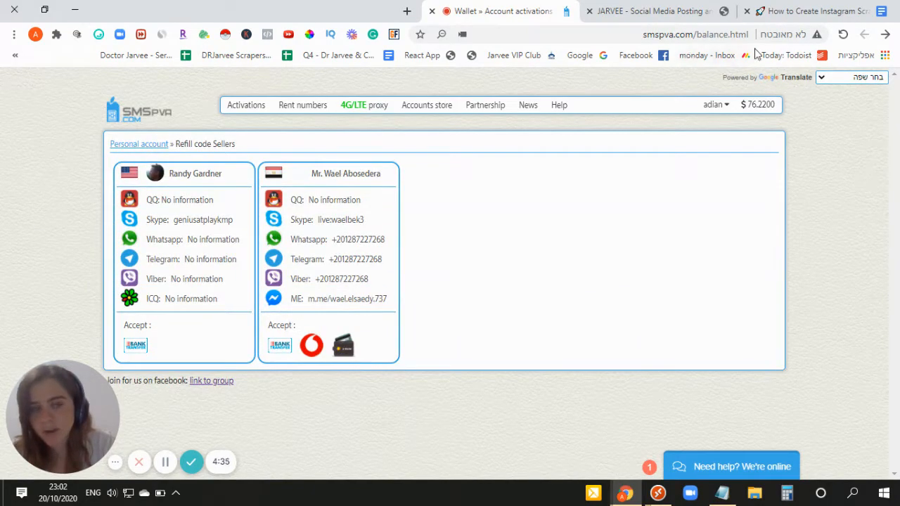
Return to the SMSPVA account balance and start adding funds with Pokupo as the payment system.
click(887, 32)
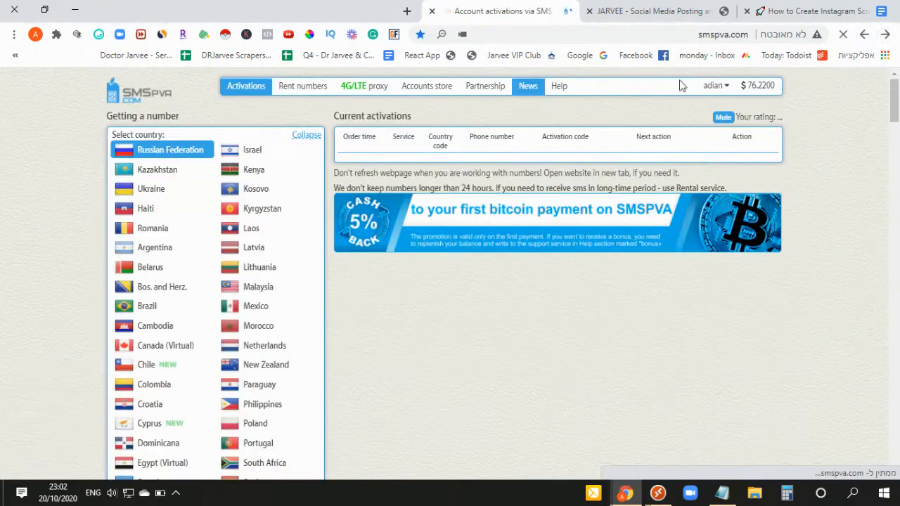
click(715, 85)
click(722, 127)
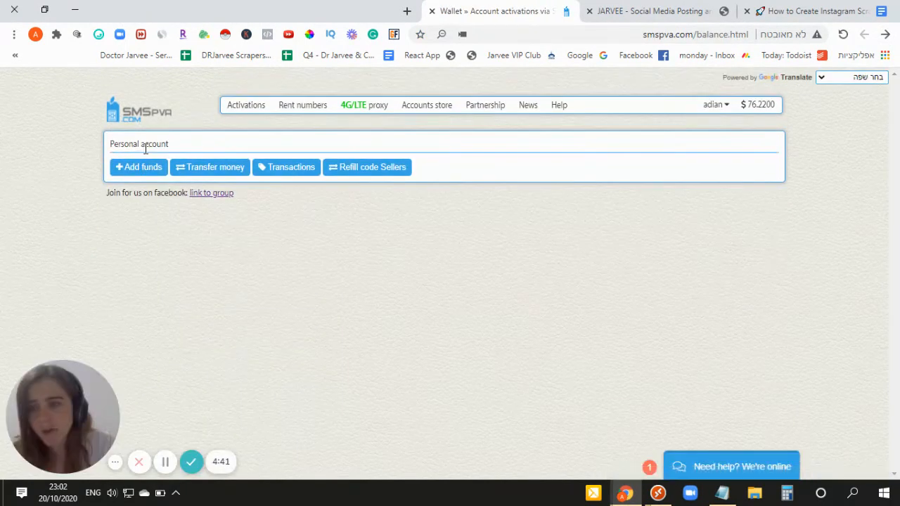
click(144, 169)
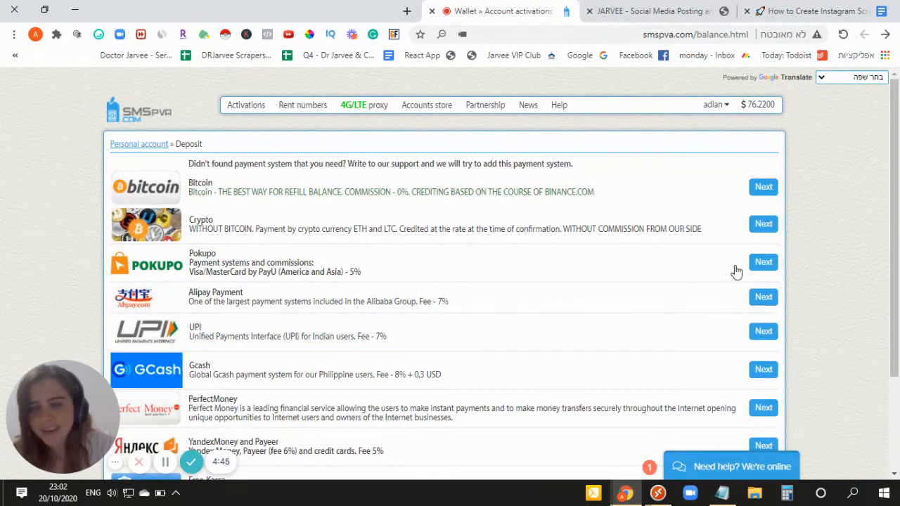
click(760, 263)
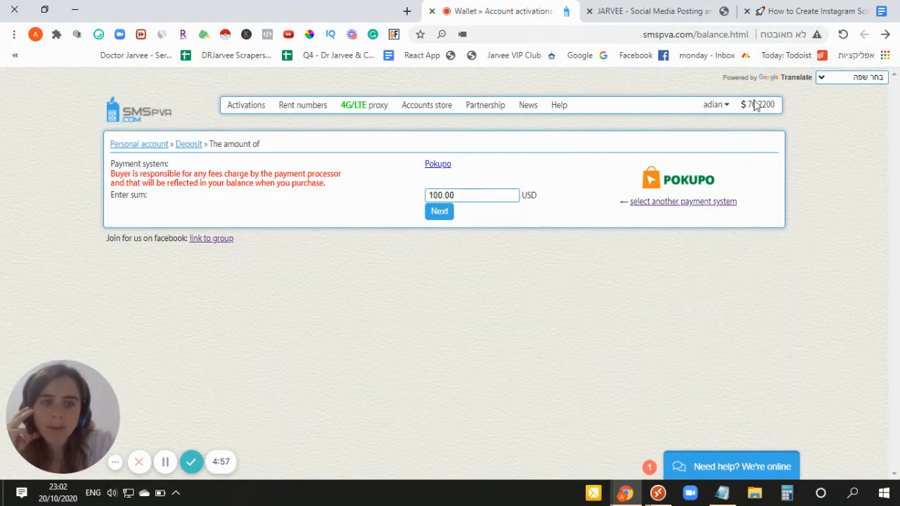
mouse_move(715, 105)
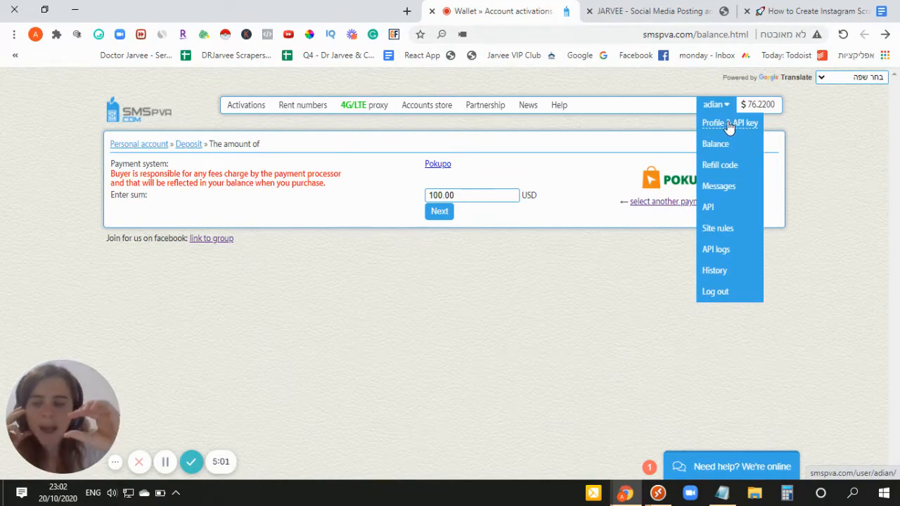
Switch to the JARVEE remote desktop and test the SMSPVA account in the Connectivity settings.
click(658, 493)
click(626, 467)
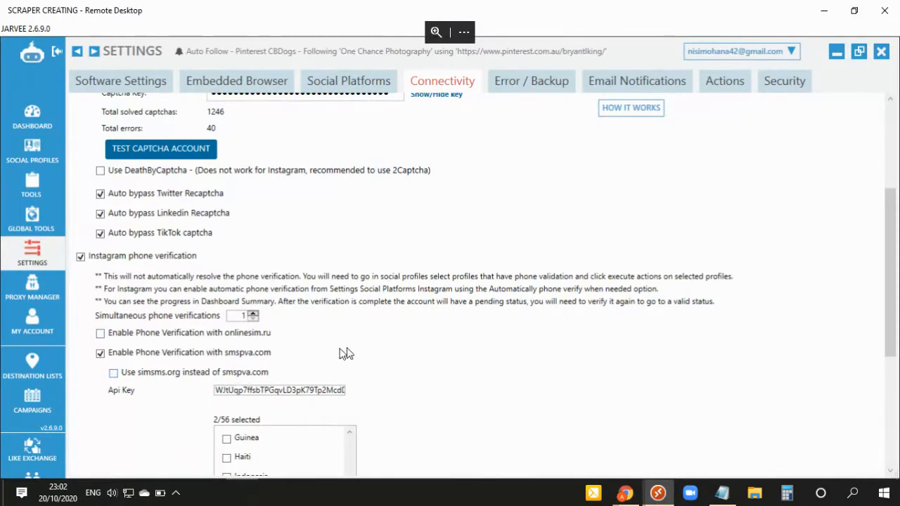
scroll(341, 354, down, 3)
scroll(492, 310, down, 5)
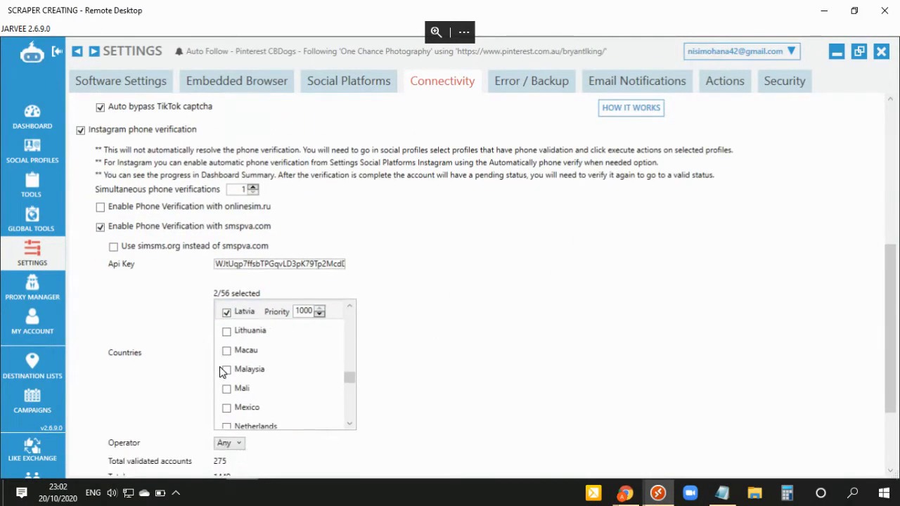
scroll(225, 253, down, 2)
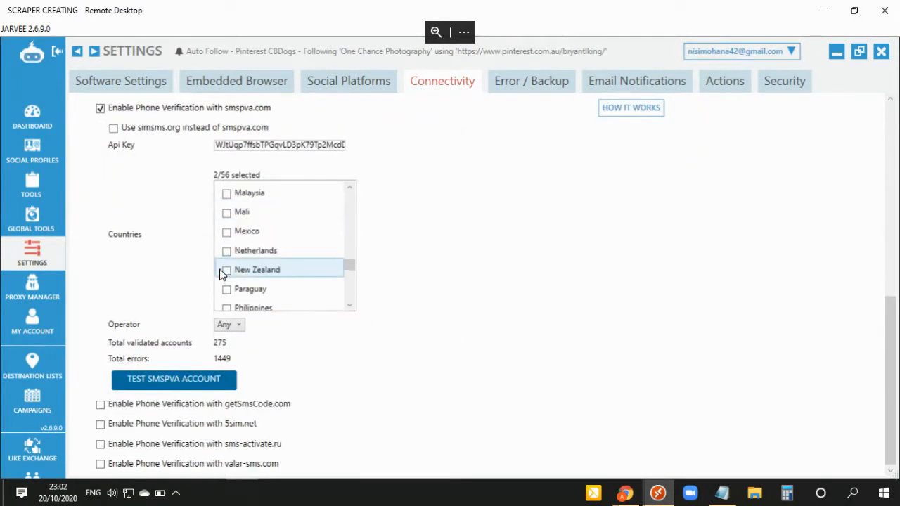
click(150, 387)
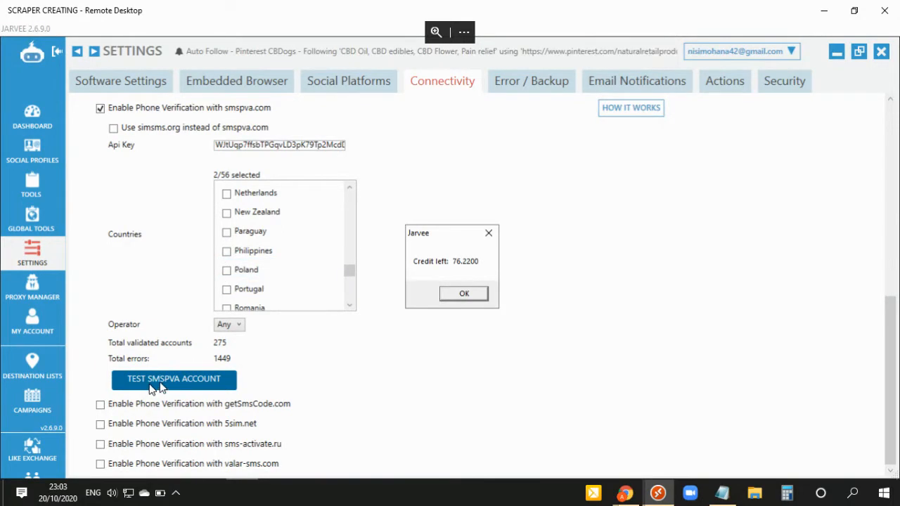
click(470, 295)
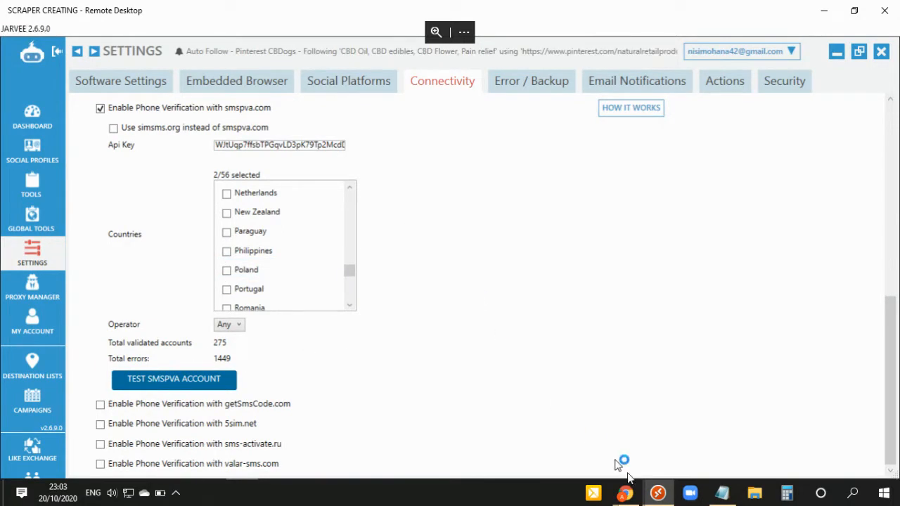
Switch back to Chrome and copy the 2Captcha link from the Google Docs list of things needed.
mouse_move(625, 492)
click(699, 445)
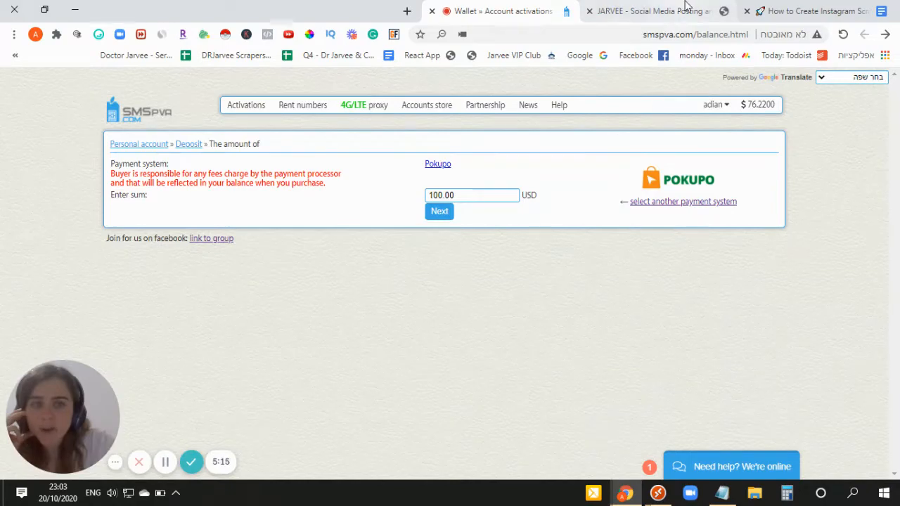
click(809, 11)
scroll(450, 355, down, 1)
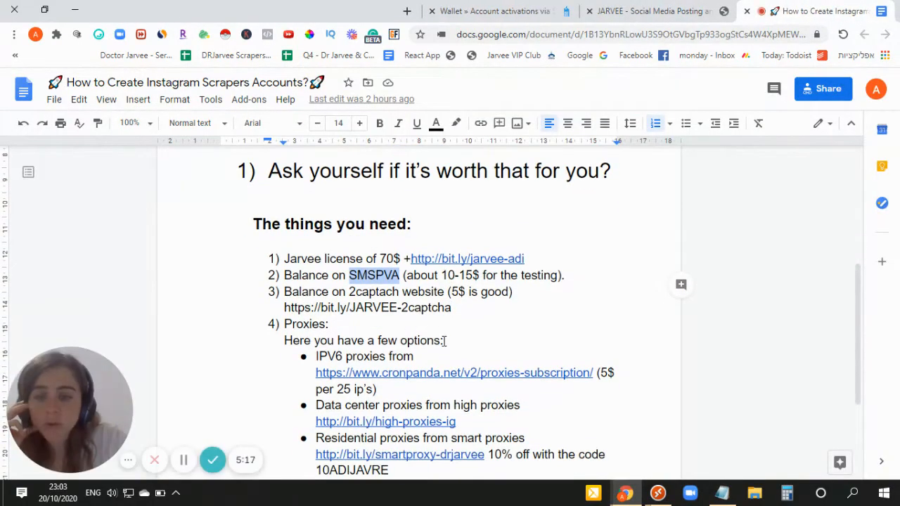
drag(452, 308, 284, 307)
key(ctrl+c)
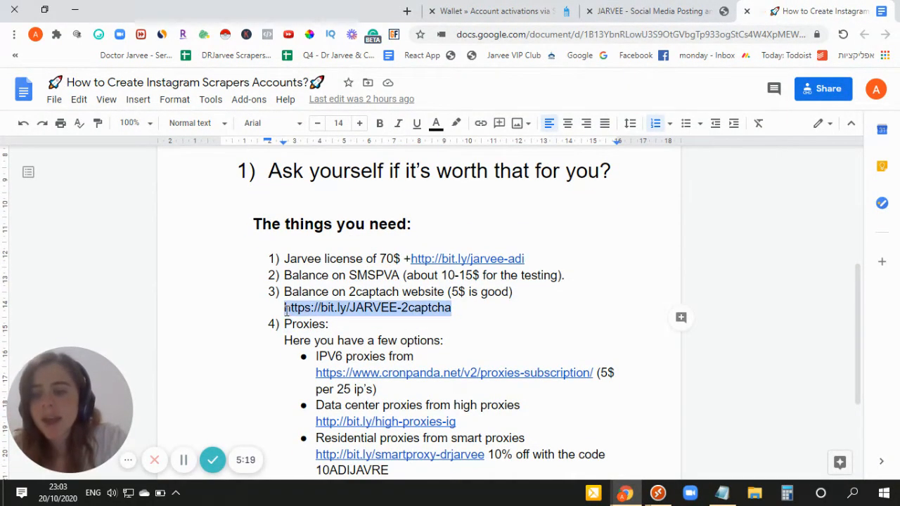
Open the copied 2Captcha link in place of the SMSPVA wallet page and look through the account dashboard.
click(486, 8)
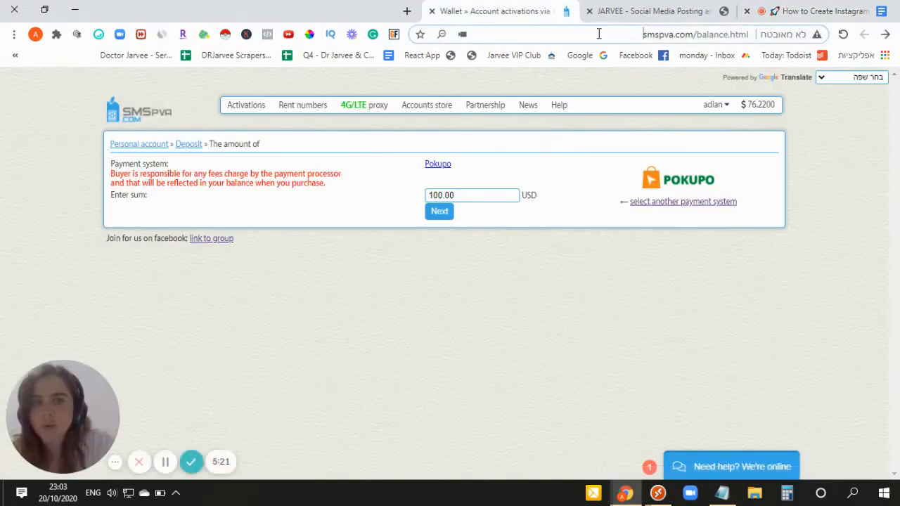
click(597, 35)
key(ctrl+v)
key(Return)
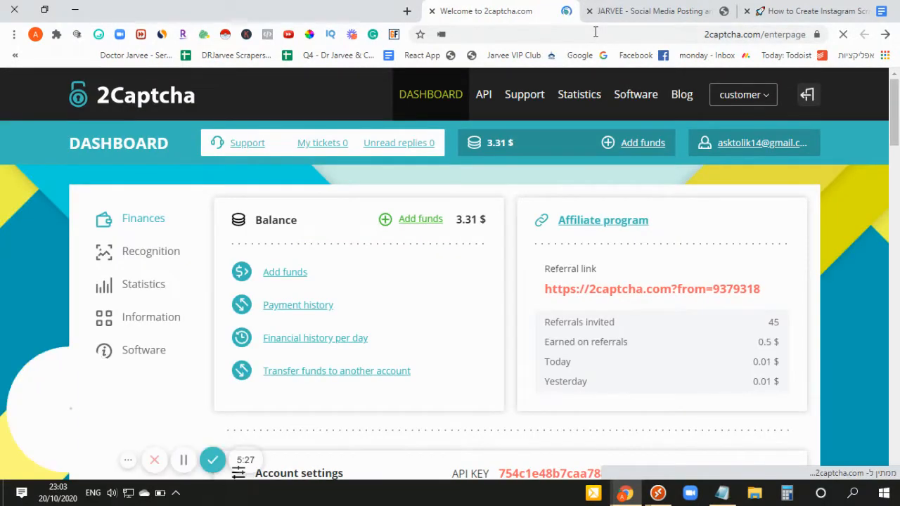
scroll(611, 197, down, 10)
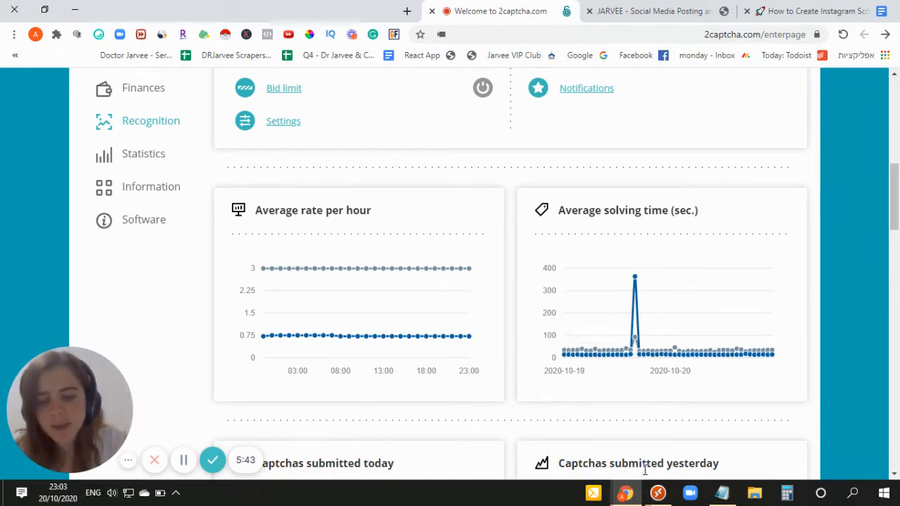
Switch to the JARVEE remote desktop and test the 2Captcha account in the Connectivity settings.
mouse_move(658, 492)
click(612, 450)
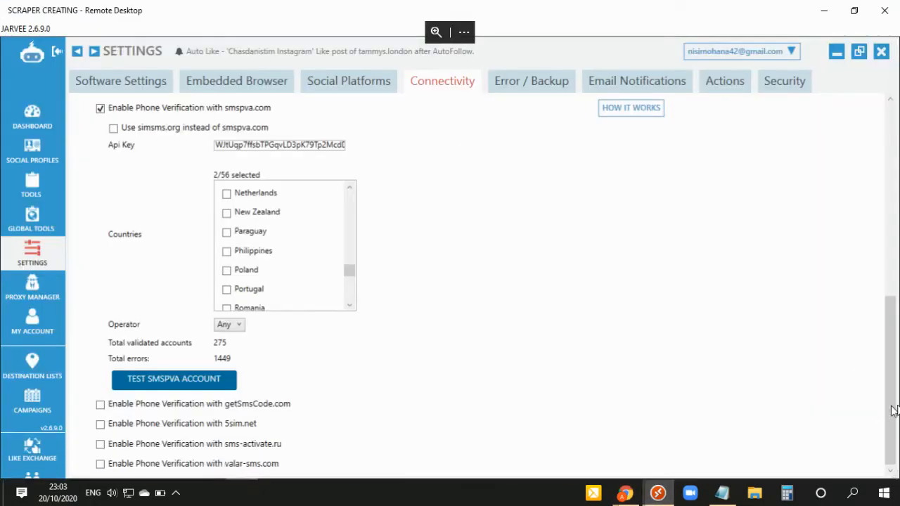
scroll(896, 378, up, 5)
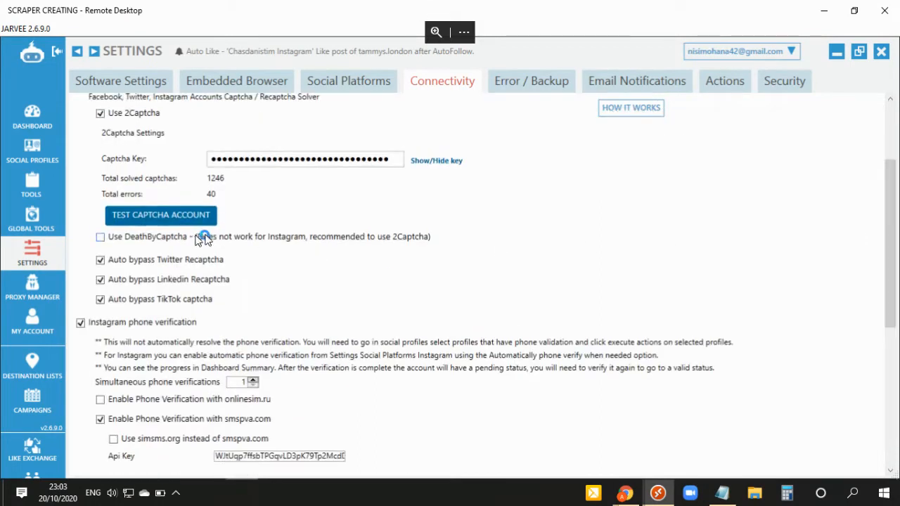
click(179, 220)
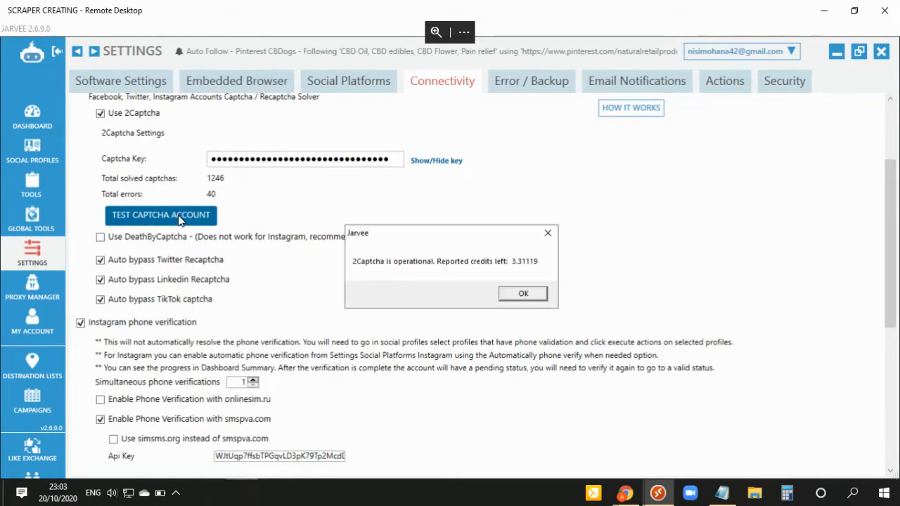
click(519, 293)
Switch back to Chrome and review the proxy options in the Google Docs list of things needed.
mouse_move(617, 497)
click(646, 460)
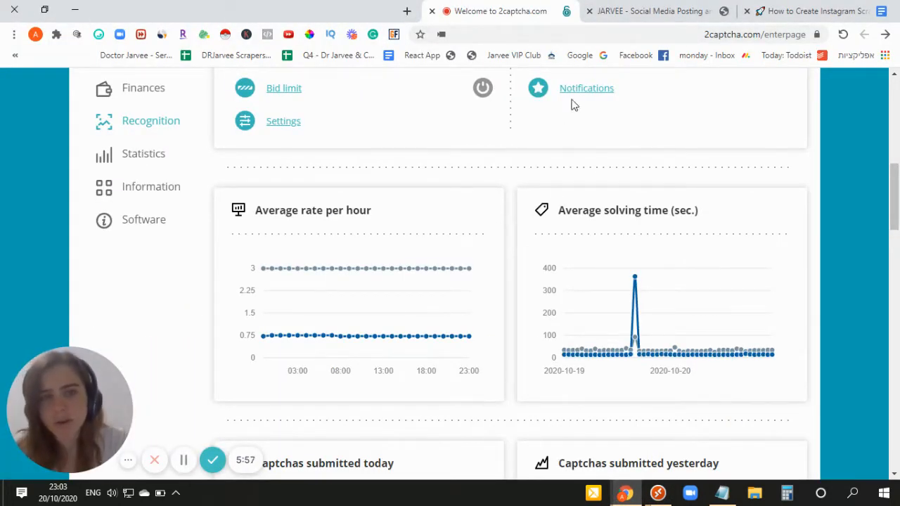
click(797, 9)
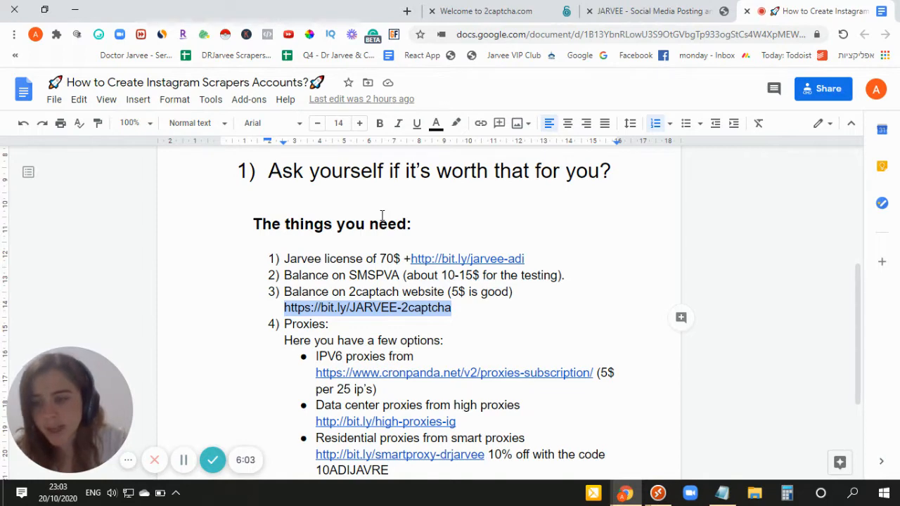
click(278, 313)
scroll(278, 313, down, 1)
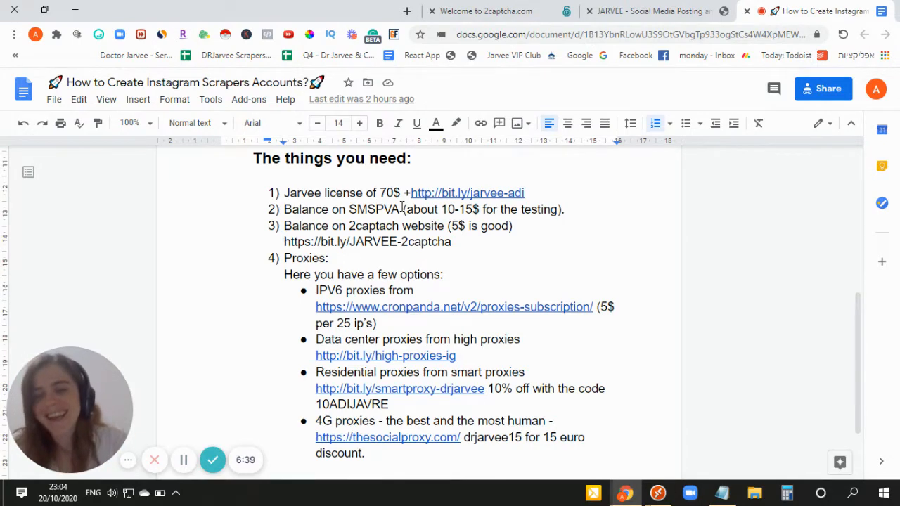
Open smspva.com in a new browser tab, select Kazakhstan and find the Instagram activation price.
click(407, 10)
text(smspva.com)
key(Return)
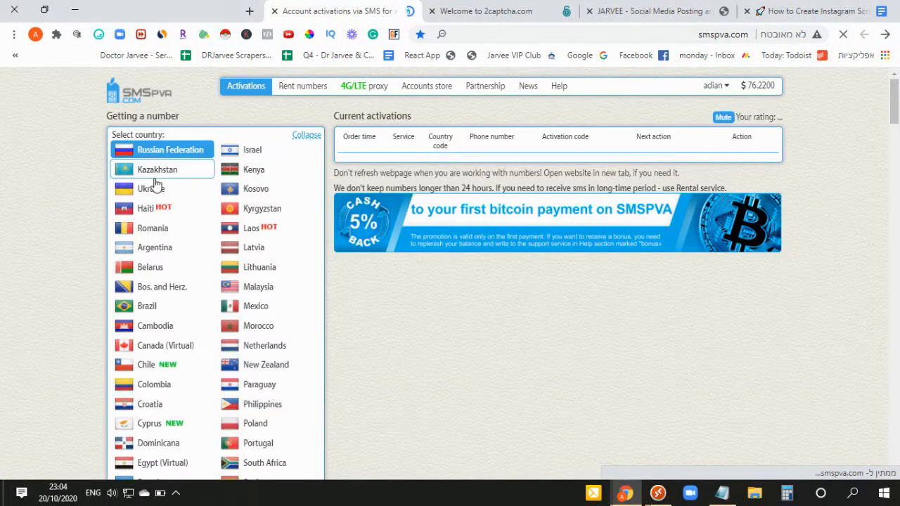
click(156, 177)
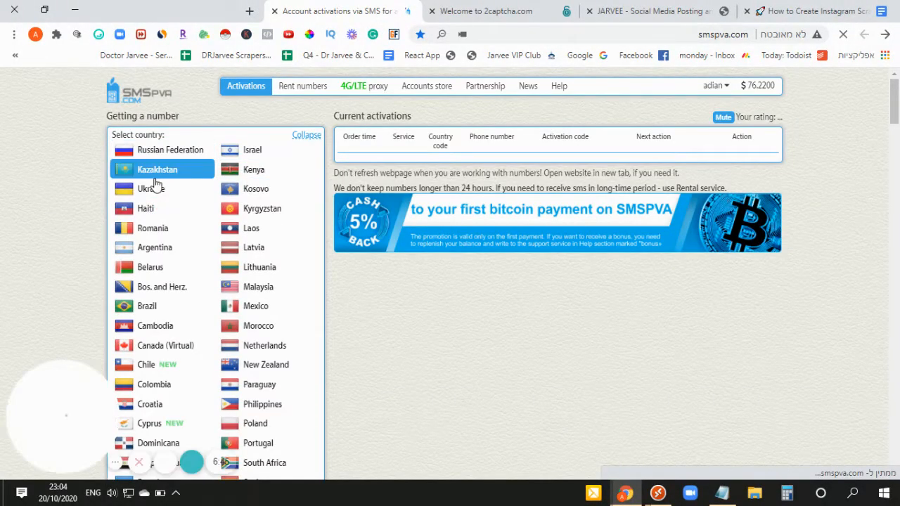
scroll(203, 232, down, 20)
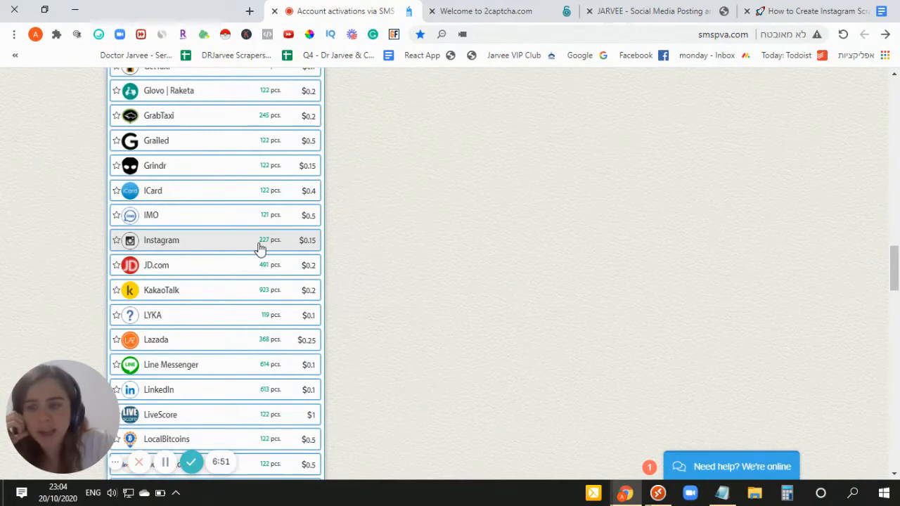
Return to the Google Docs list, open the CronPanda IPV6 proxies link and find the subscription package options.
click(505, 8)
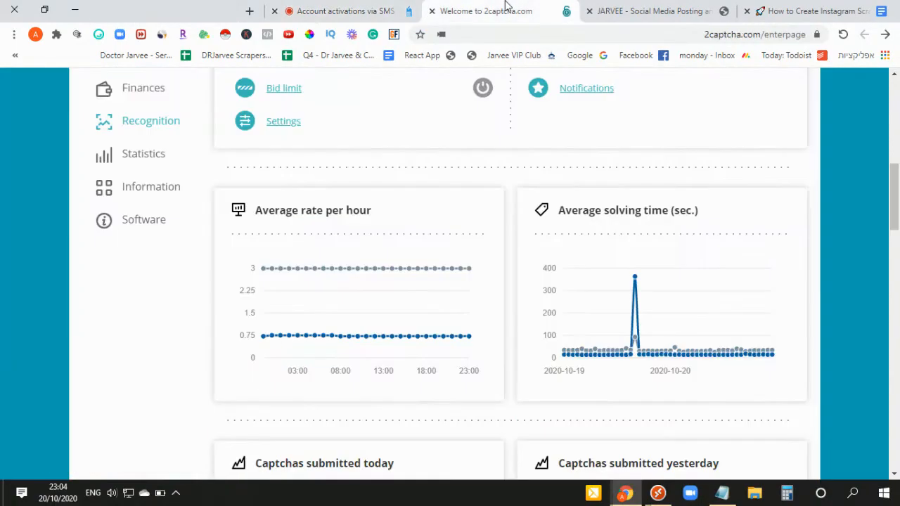
click(605, 9)
click(807, 8)
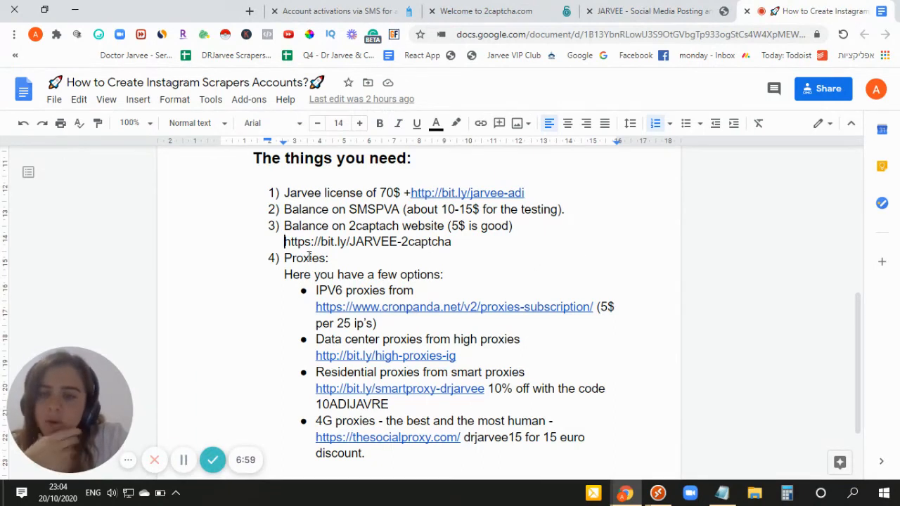
click(381, 307)
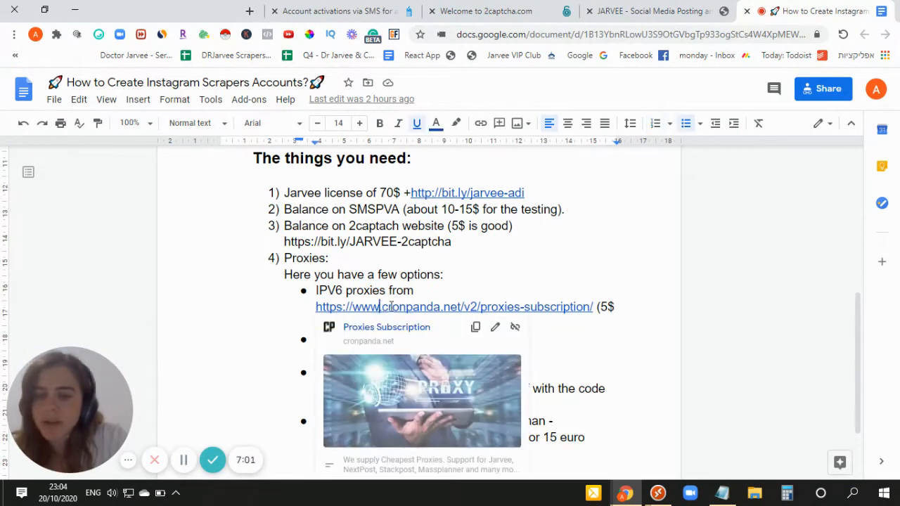
click(403, 327)
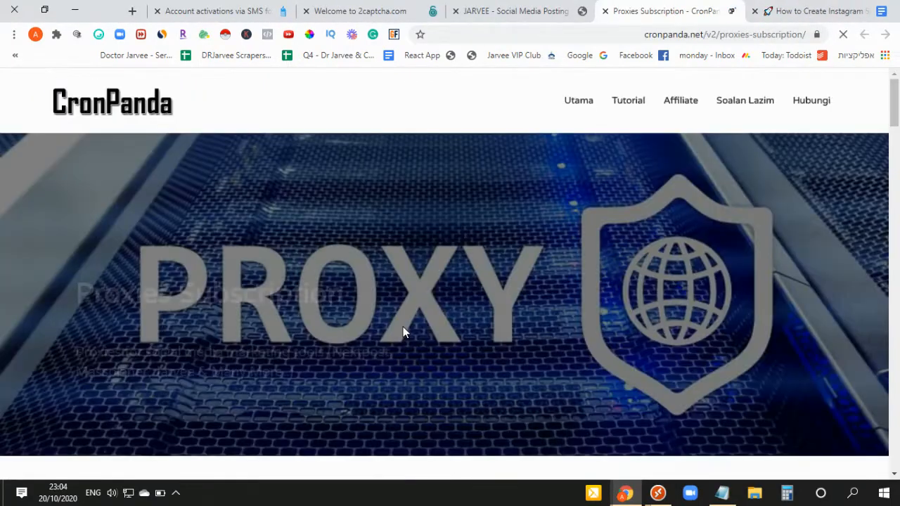
scroll(403, 328, down, 15)
scroll(376, 313, down, 12)
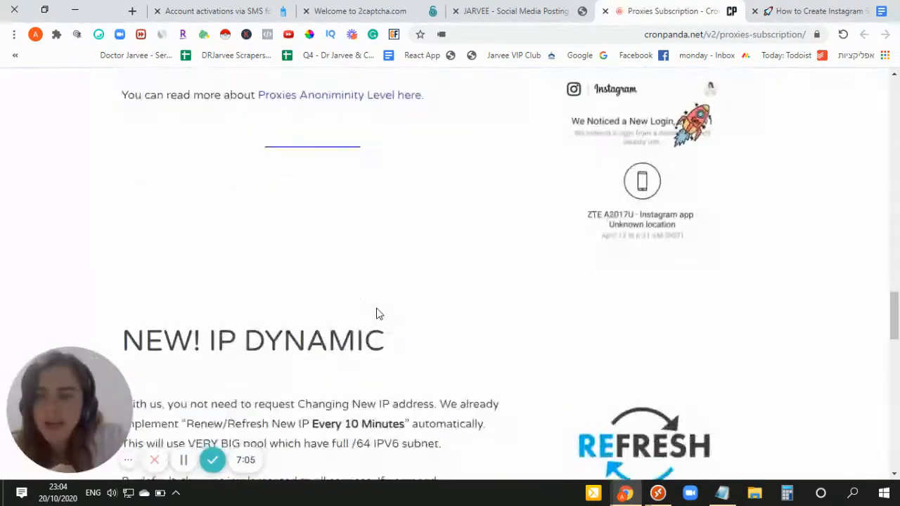
scroll(362, 311, up, 3)
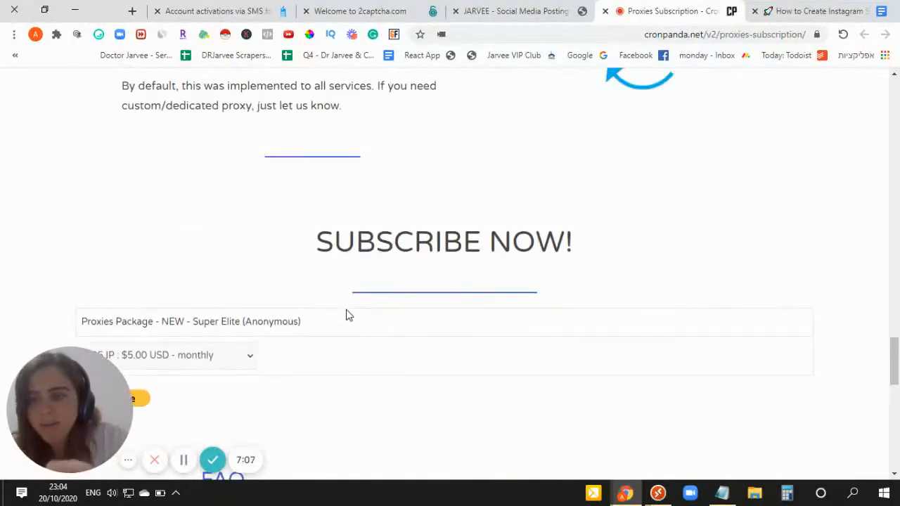
scroll(347, 315, down, 2)
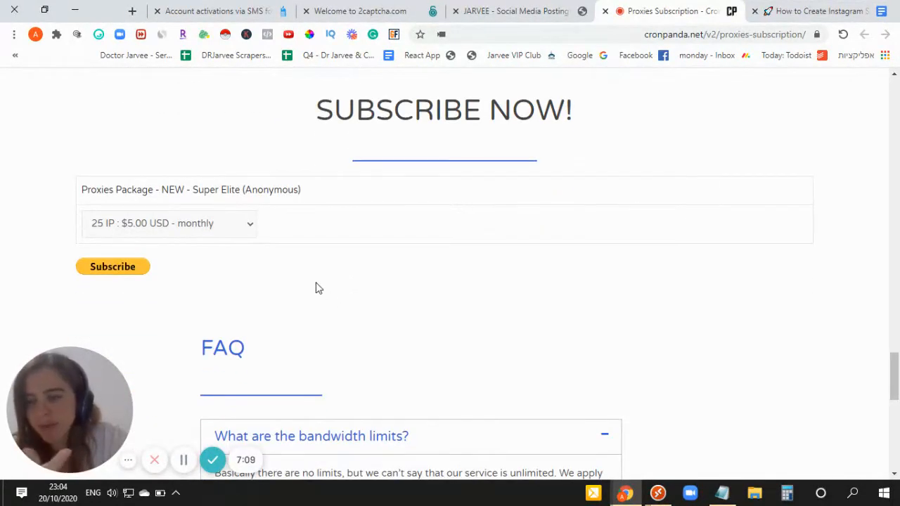
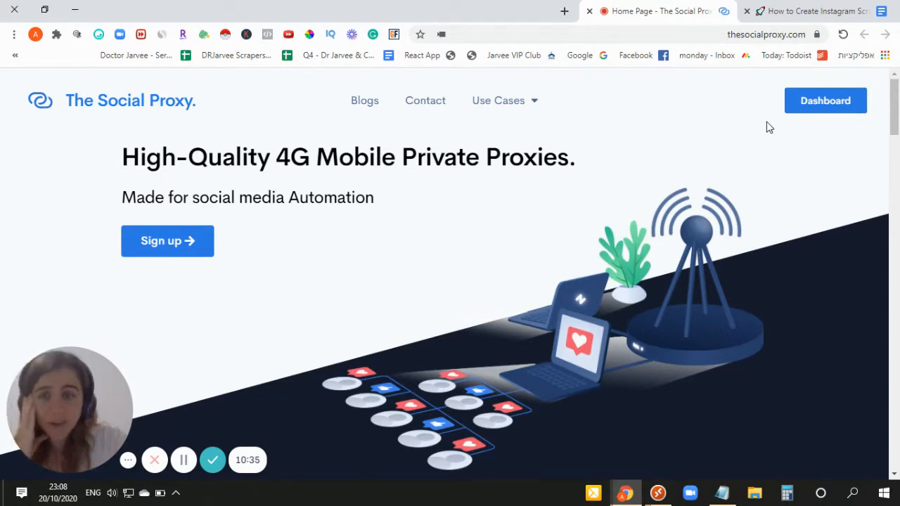
Open the Social Proxy dashboard, view the 4G proxy plans and add the 4G Proxy IL plan to the cart.
click(816, 118)
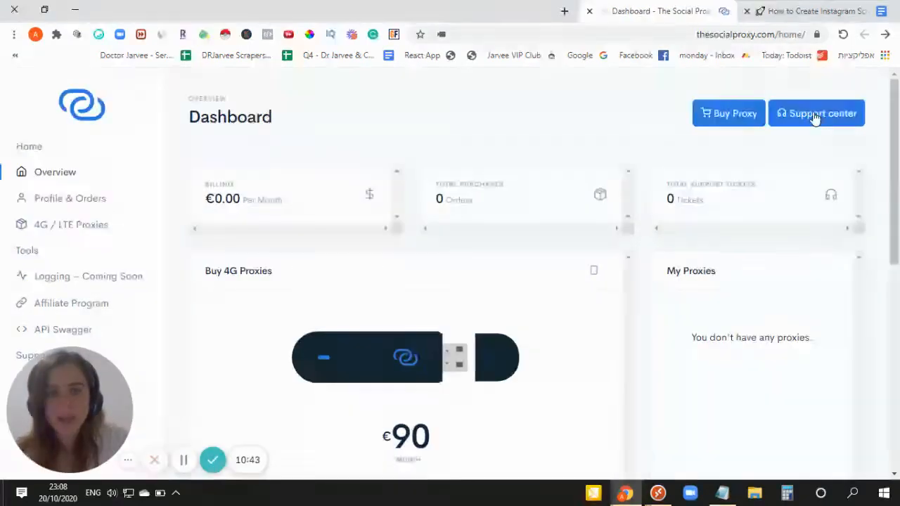
click(706, 116)
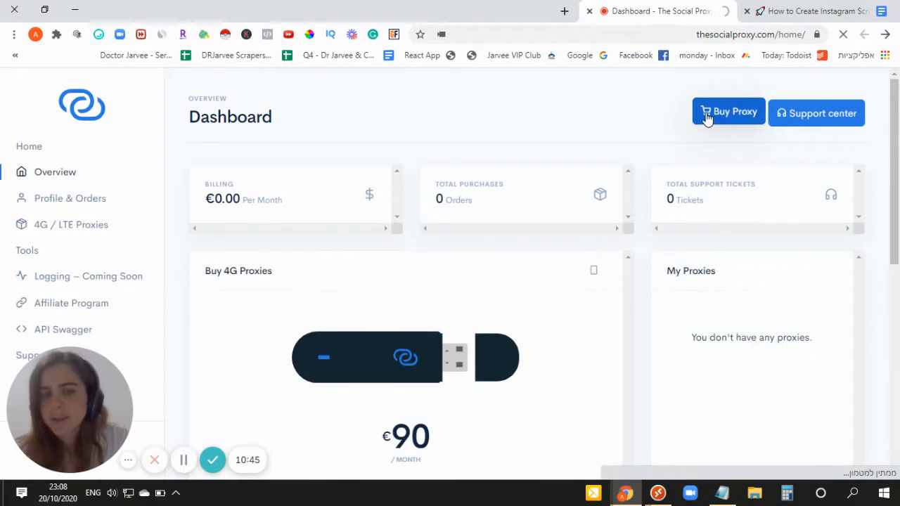
click(795, 11)
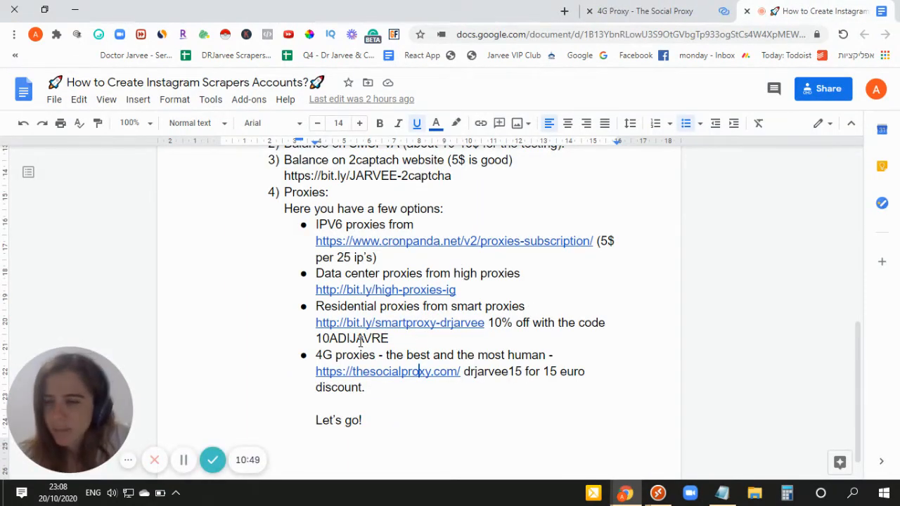
click(707, 7)
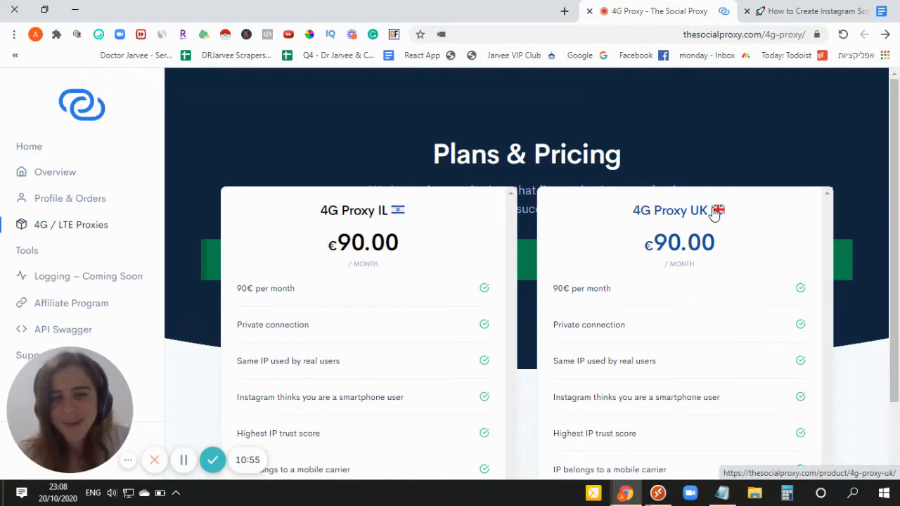
scroll(711, 211, down, 1)
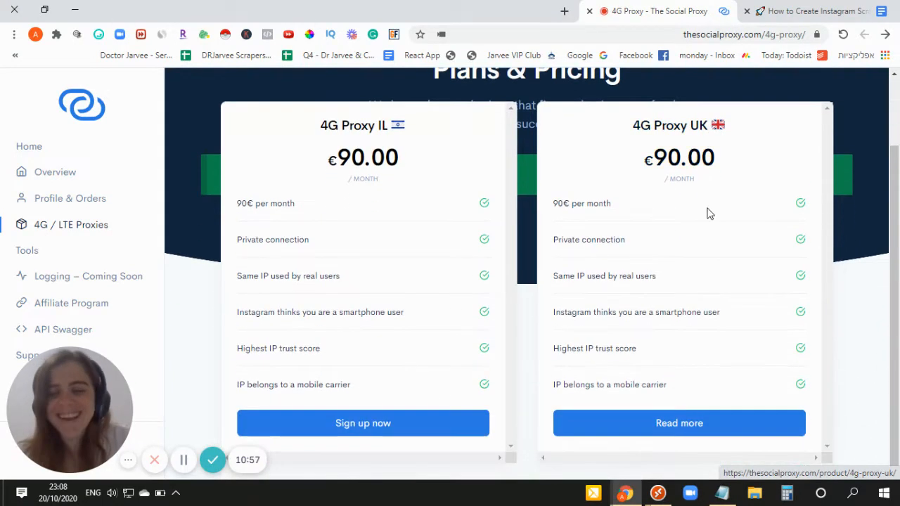
click(332, 427)
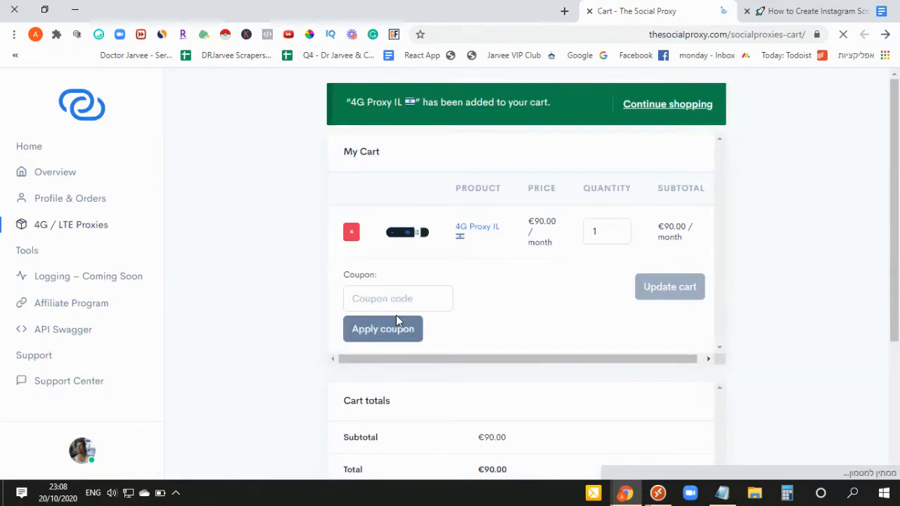
Copy the coupon code drjarvee15 from the Google Docs list, apply it to the Social Proxy cart and review the cart totals.
key(ctrl+Tab)
drag(521, 371, 464, 372)
key(ctrl+c)
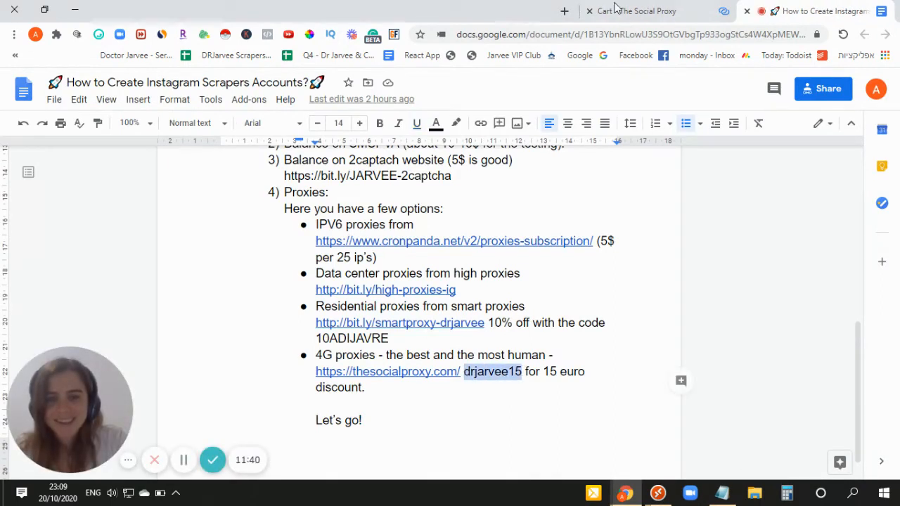
key(ctrl+shift+Tab)
key(ctrl+v)
click(412, 260)
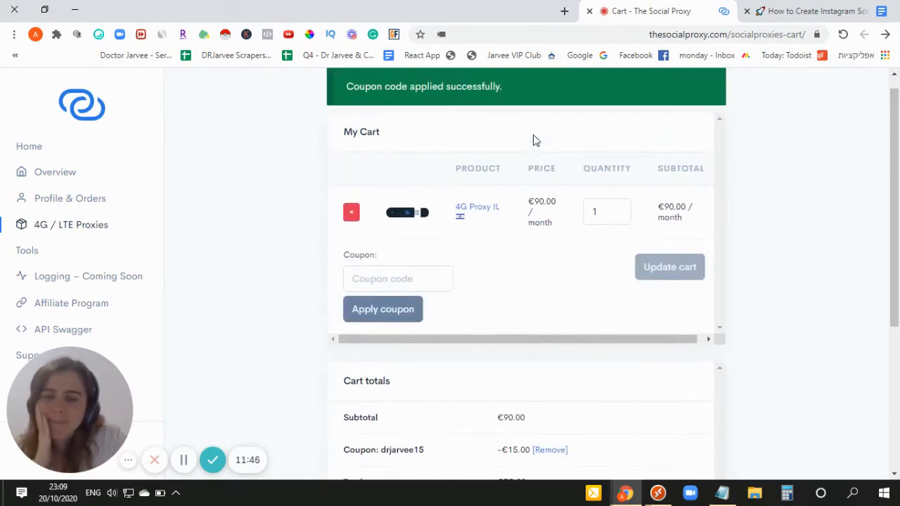
scroll(508, 316, down, 3)
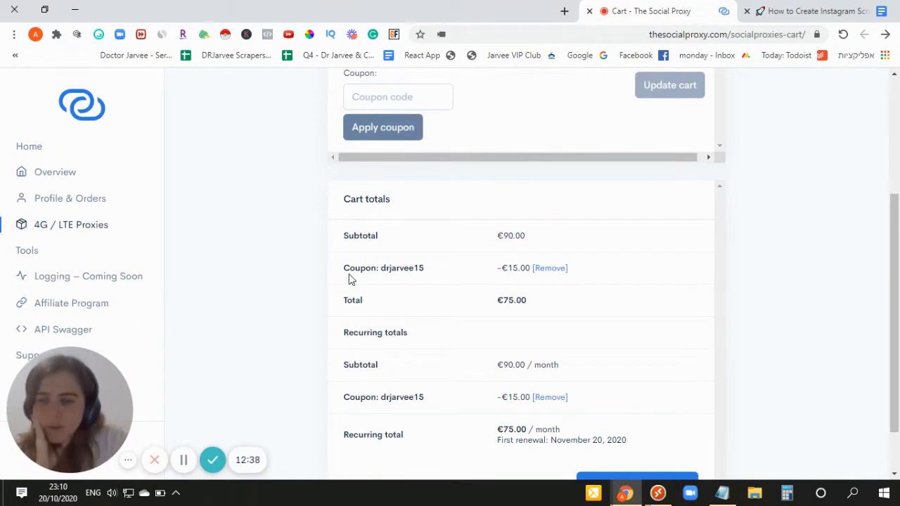
Open the API Swagger page of the Social Proxy dashboard.
drag(41, 412, 226, 392)
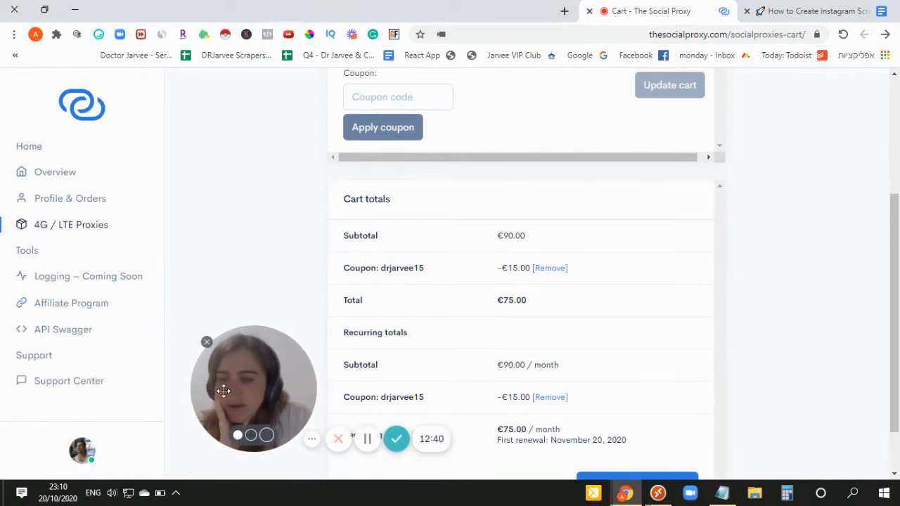
click(63, 339)
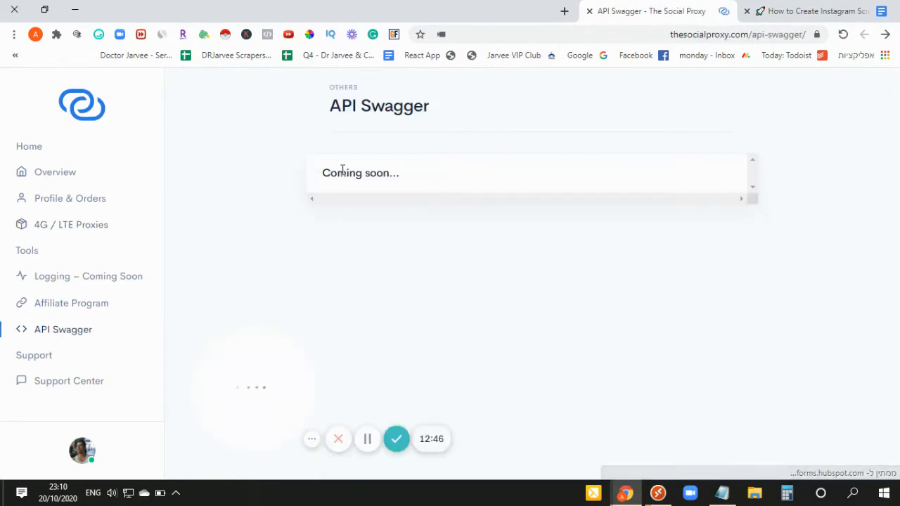
drag(241, 345, 38, 359)
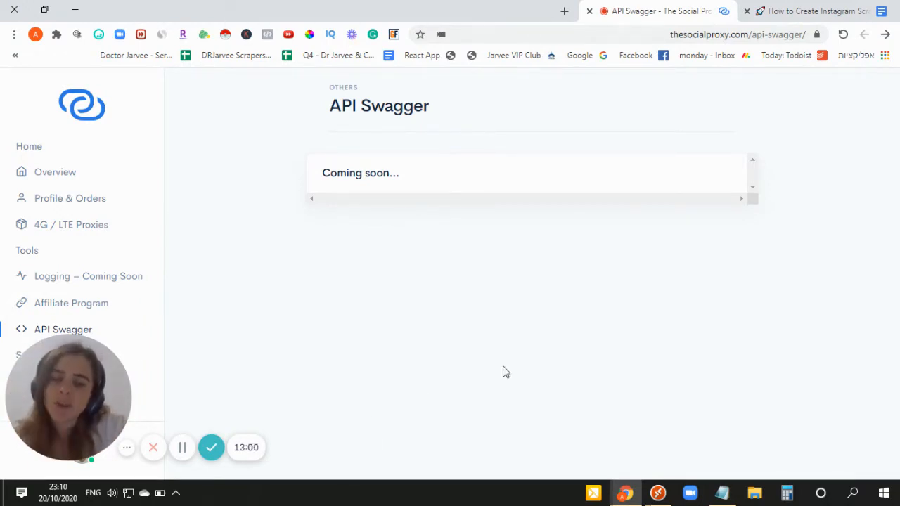
Switch to the JARVEE remote desktop and look through the proxies used in the IG Create Accounts results under Global Tools.
mouse_move(658, 492)
click(584, 418)
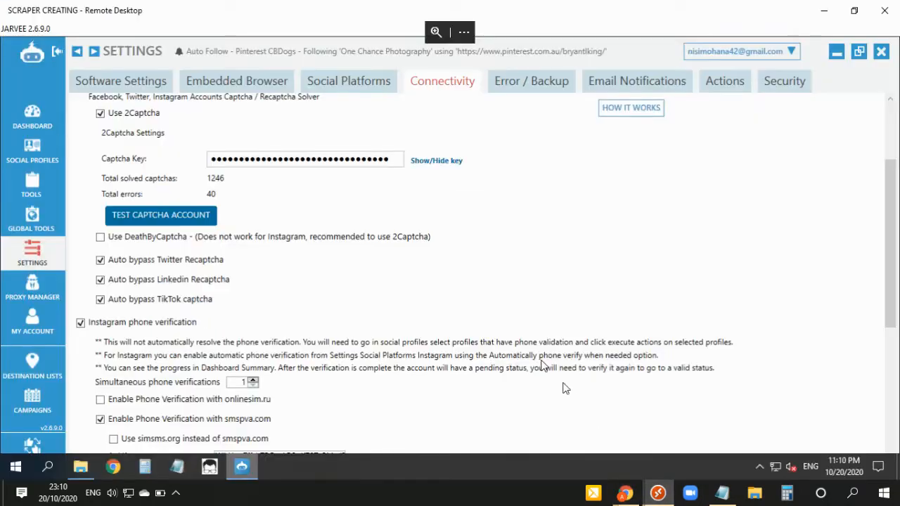
click(24, 223)
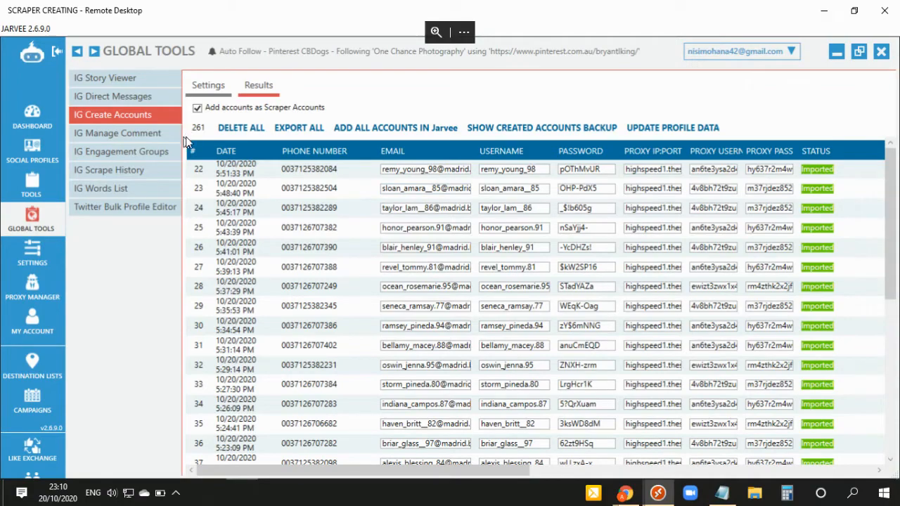
scroll(640, 245, down, 6)
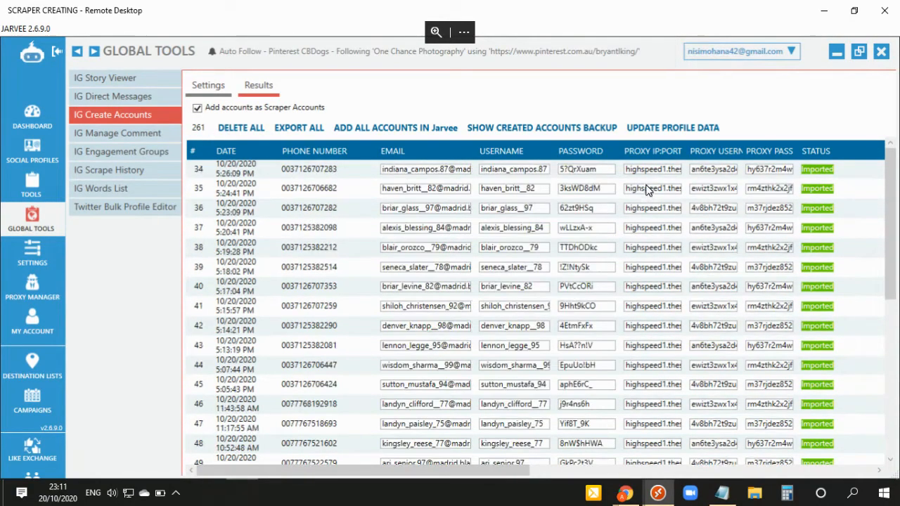
scroll(640, 245, down, 6)
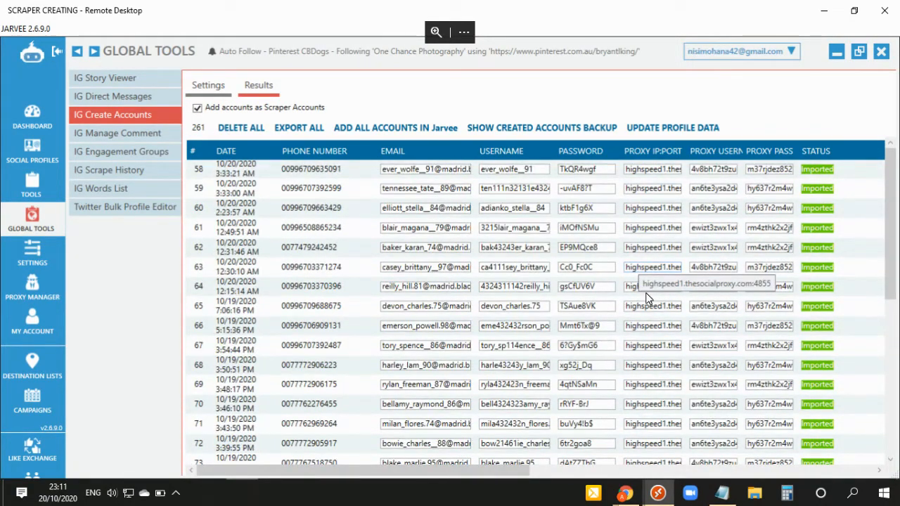
scroll(642, 295, up, 3)
scroll(642, 313, up, 3)
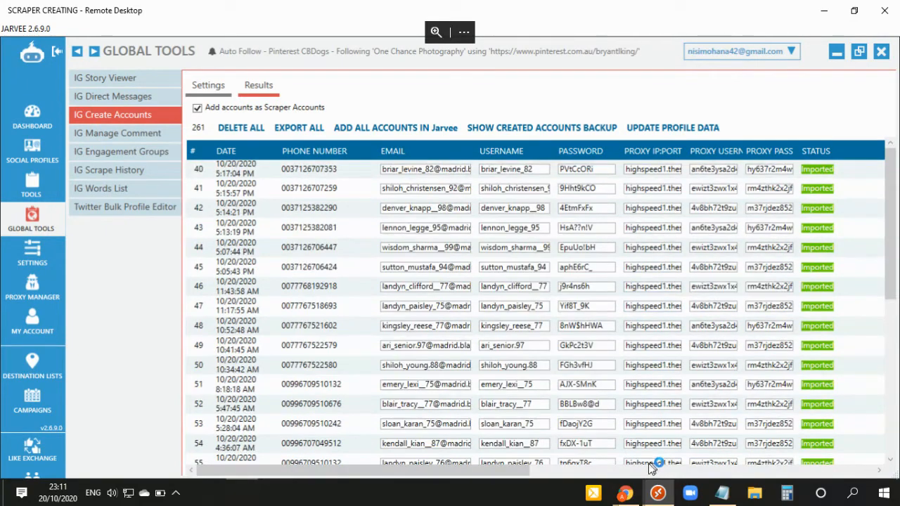
Switch back to Chrome and add an "Emails" bullet below the 4G proxies item in the Google Docs list.
mouse_move(630, 500)
click(697, 442)
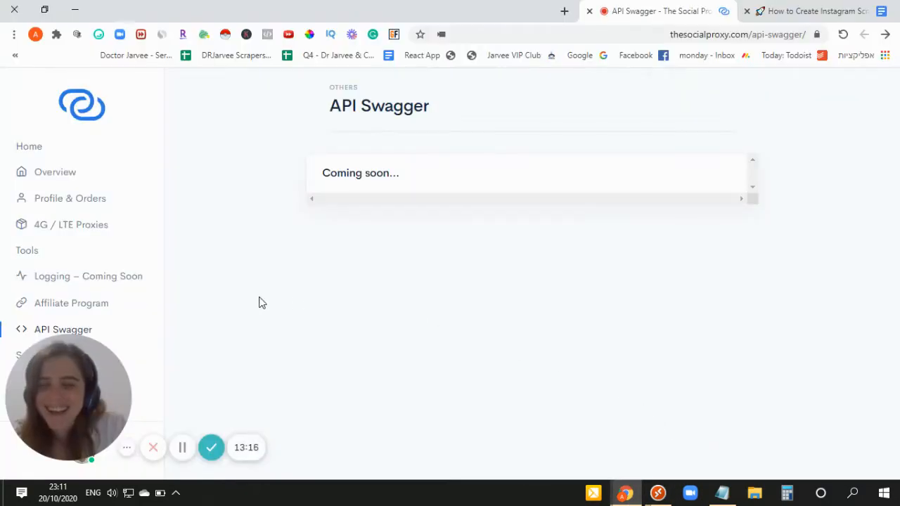
click(770, 12)
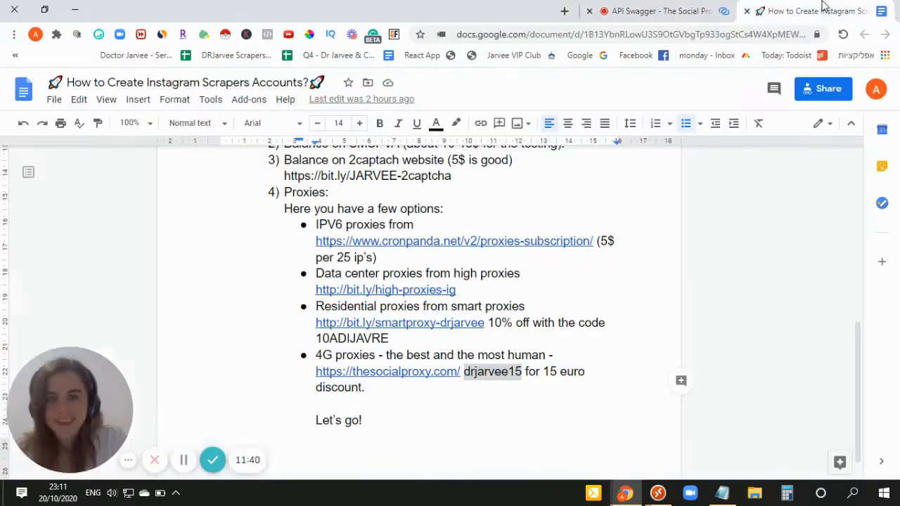
click(383, 391)
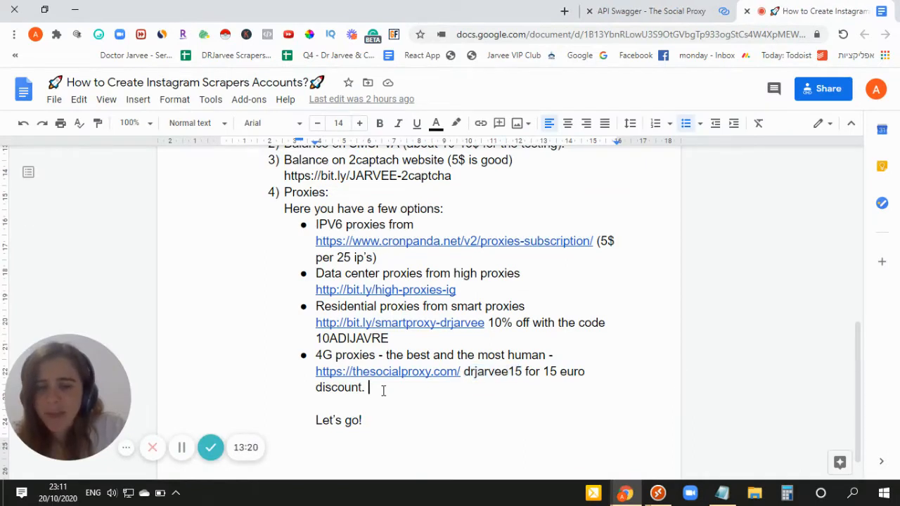
key(Return)
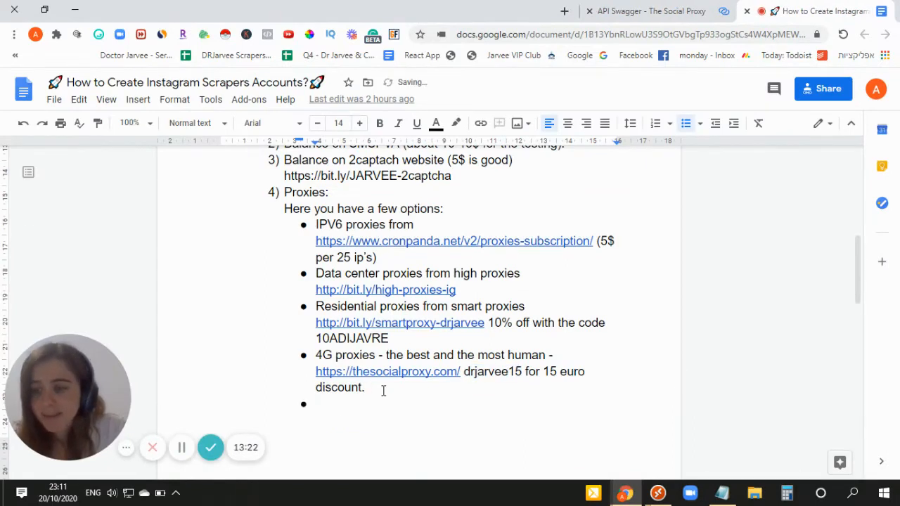
text(emails)
key(BackSpace)
key(BackSpace)
key(BackSpace)
key(BackSpace)
key(BackSpace)
key(BackSpace)
text(Emails)
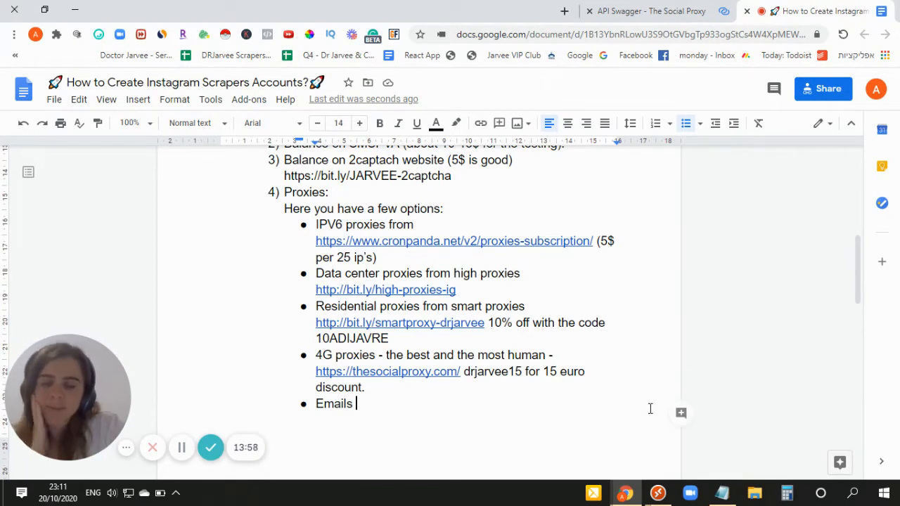
Switch to the JARVEE remote desktop and examine the IG Create Accounts settings, including the delay between creating accounts.
mouse_move(659, 494)
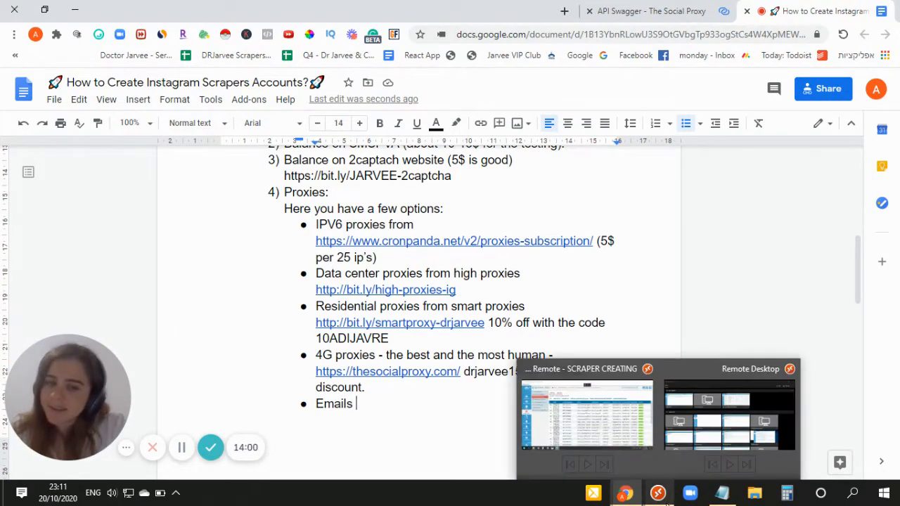
click(615, 458)
scroll(368, 202, up, 4)
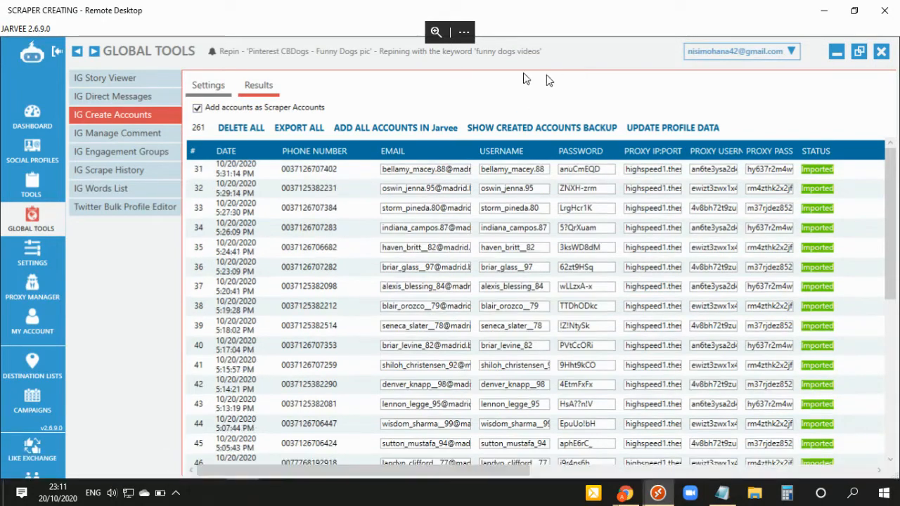
click(209, 85)
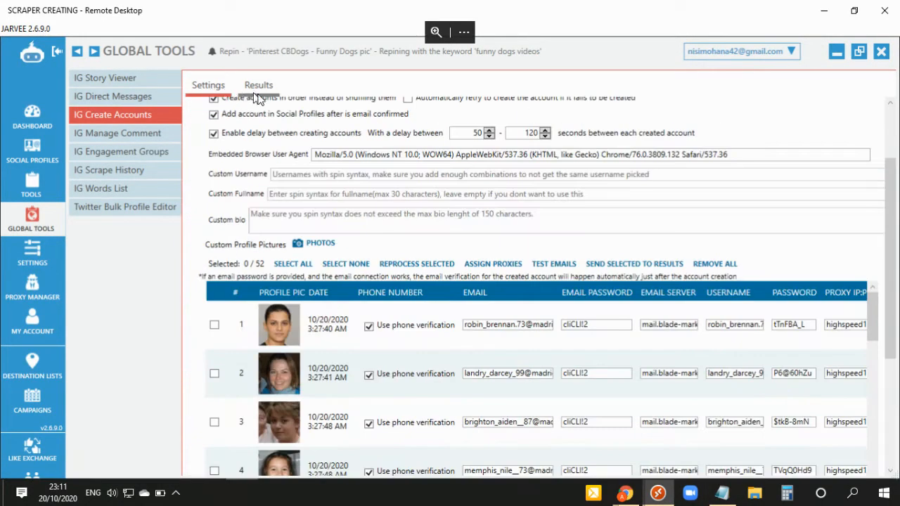
scroll(648, 200, up, 2)
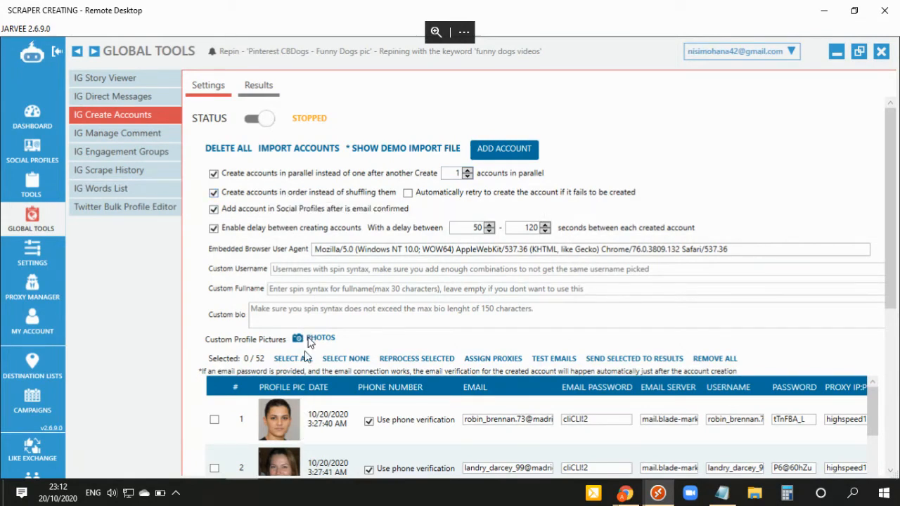
mouse_move(283, 481)
double_click(463, 231)
double_click(532, 229)
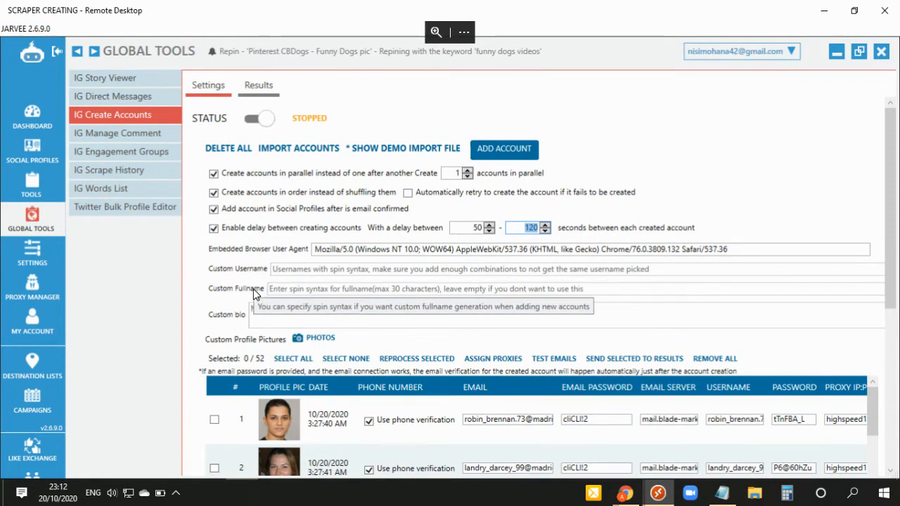
Look at the computer upload option for custom profile pictures and leave it without adding any photo.
click(310, 339)
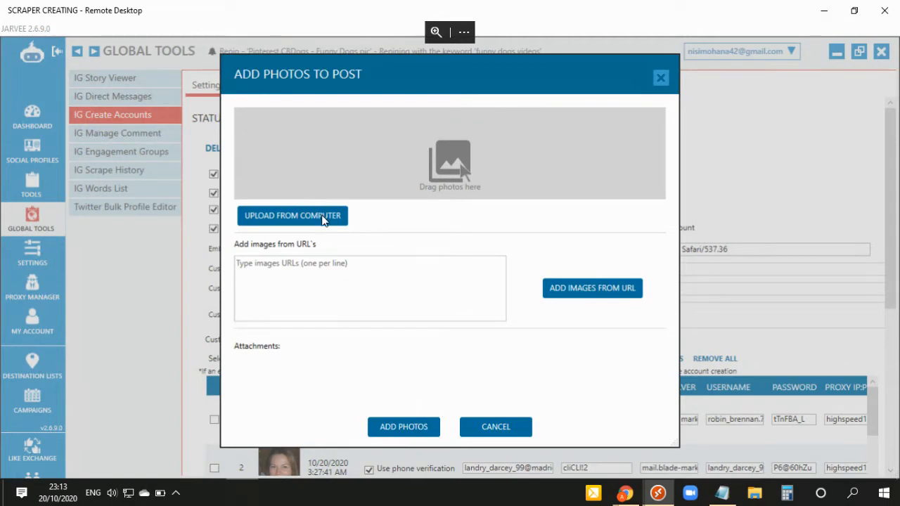
click(323, 217)
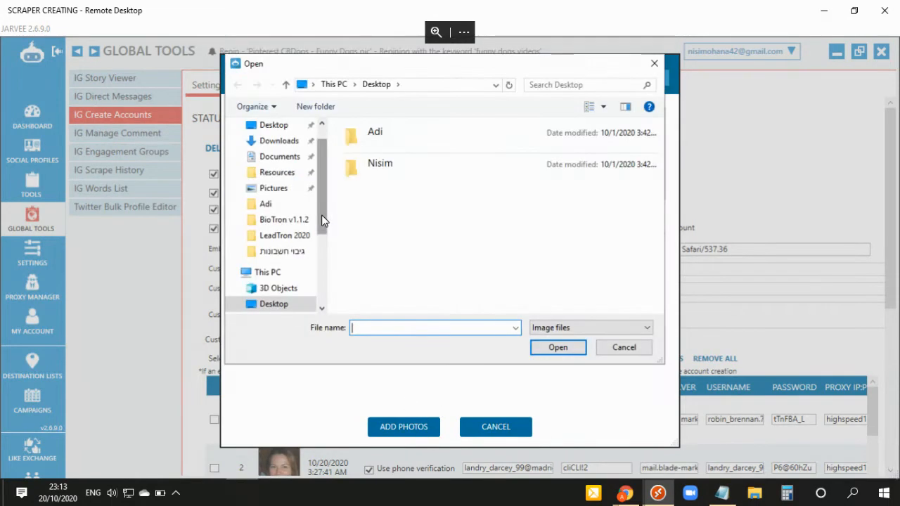
click(656, 68)
click(664, 74)
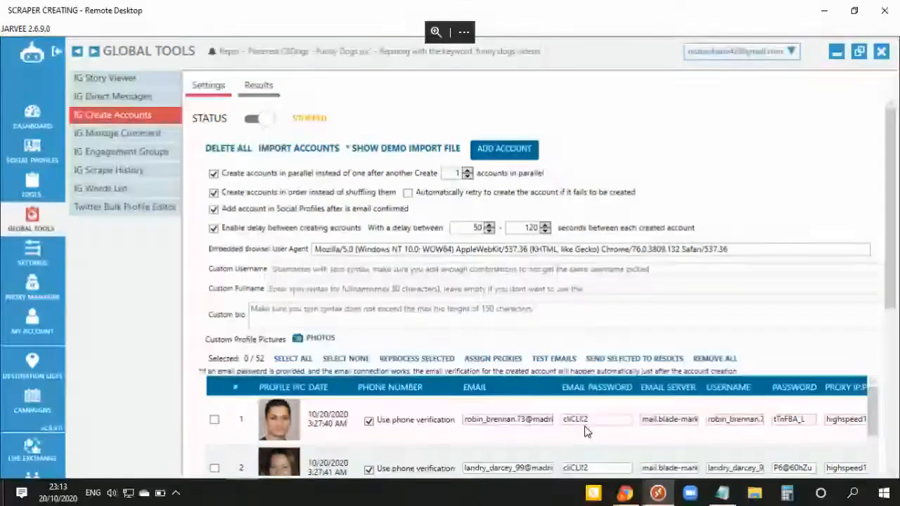
Add a blank account entry to the creation list and look over its fields at the end of the table.
mouse_move(268, 427)
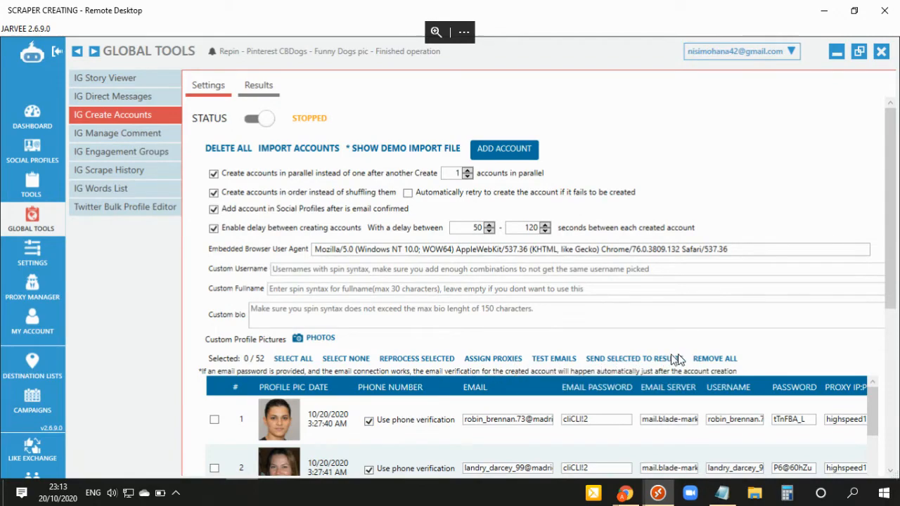
click(504, 149)
scroll(887, 176, down, 5)
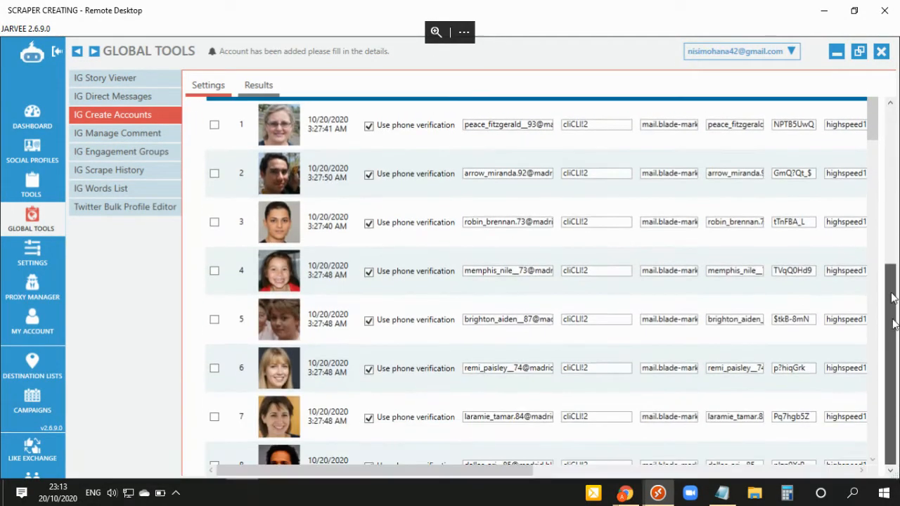
drag(871, 129, 872, 430)
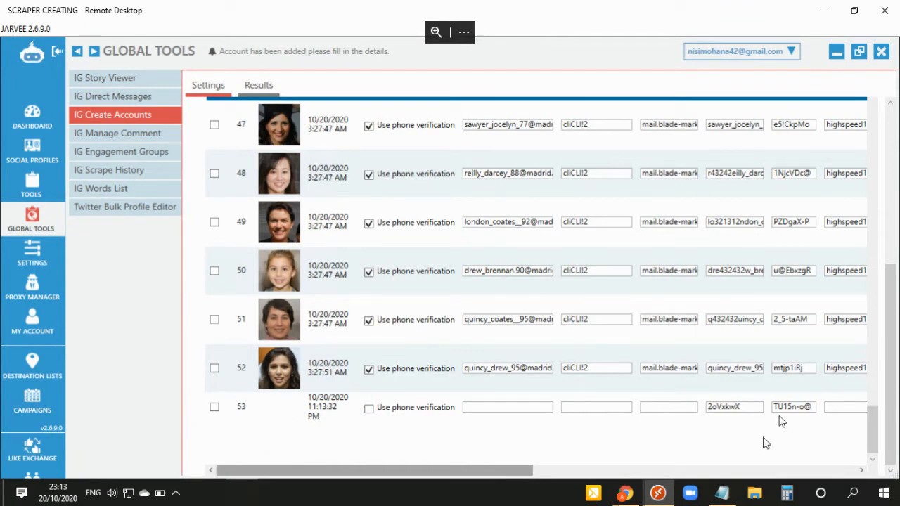
scroll(763, 447, right, 5)
drag(554, 475, 492, 478)
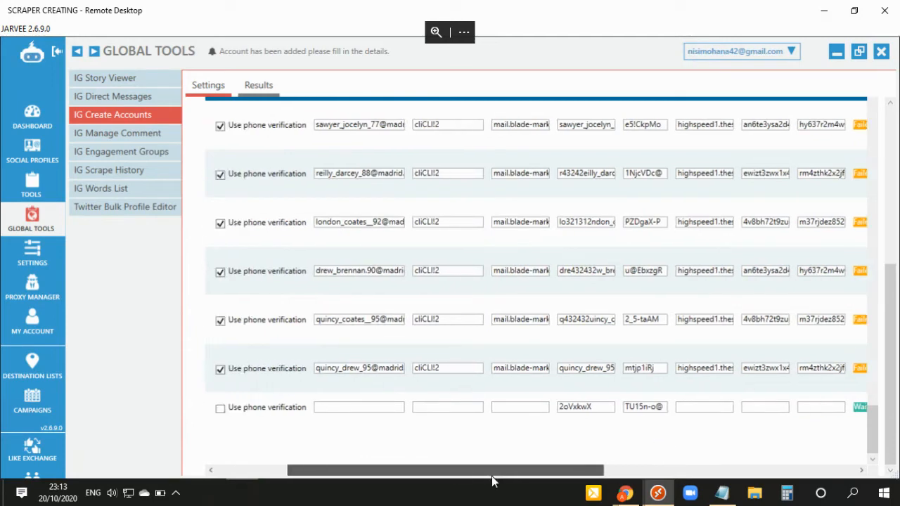
drag(351, 476, 559, 476)
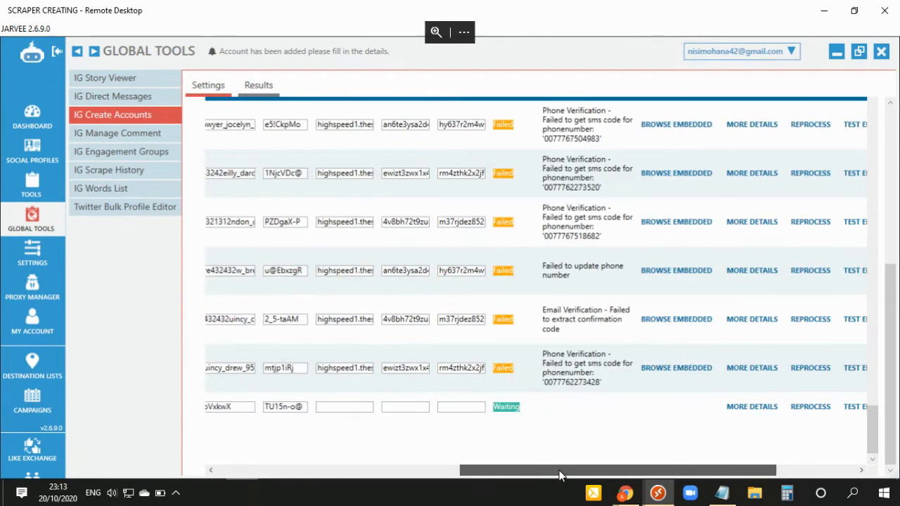
Reprocess the new blank account in row 53 and select its row with phone verification enabled.
click(810, 412)
drag(633, 471, 306, 462)
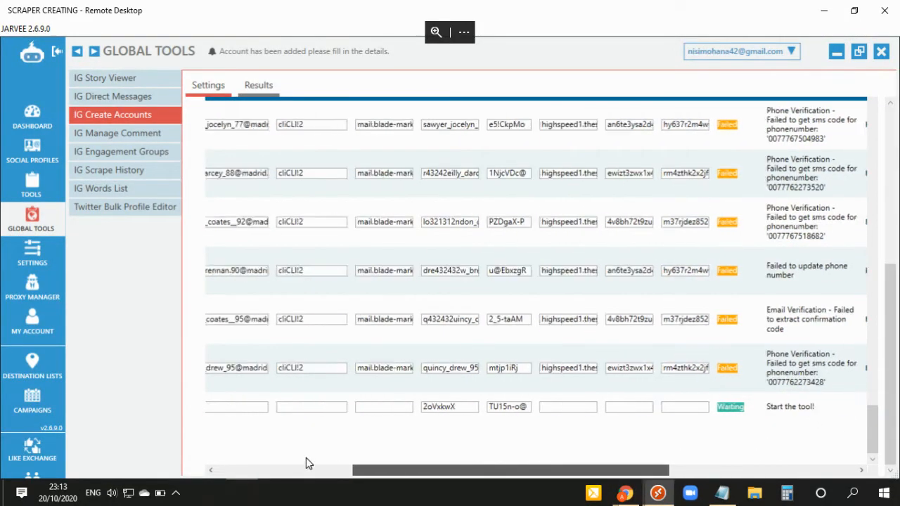
click(215, 407)
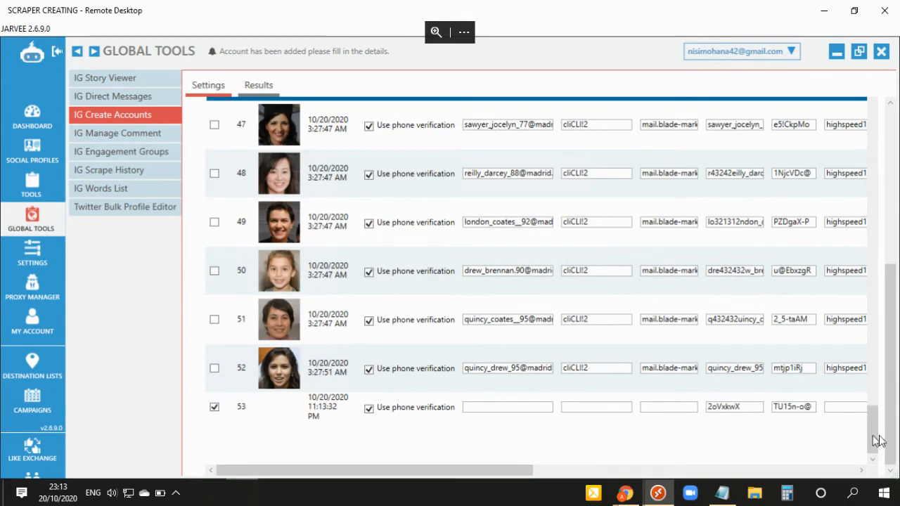
Start the IG Create Accounts tool and check the new account's row at the end of the list.
scroll(552, 327, up, 10)
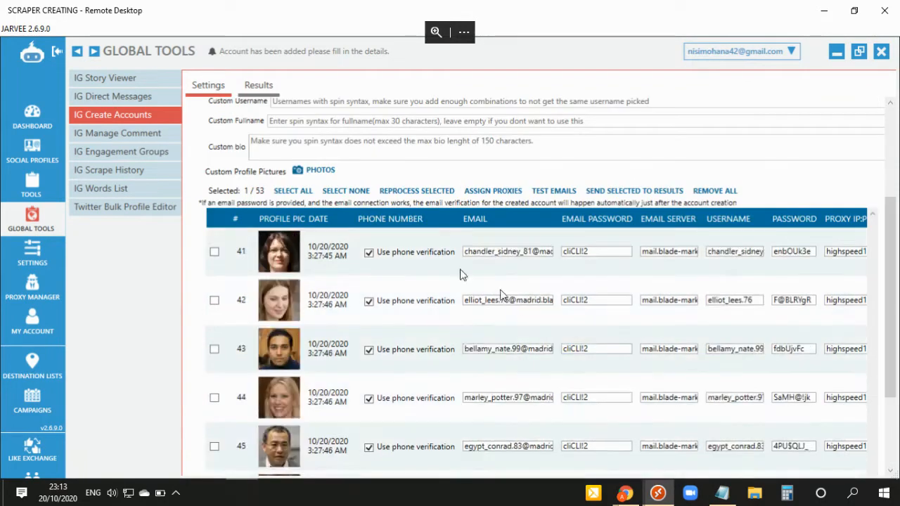
scroll(517, 304, up, 10)
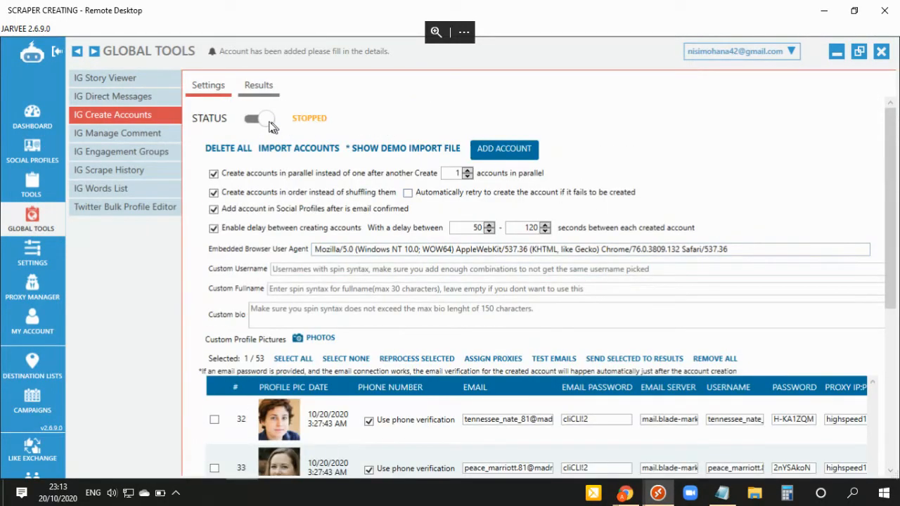
click(262, 119)
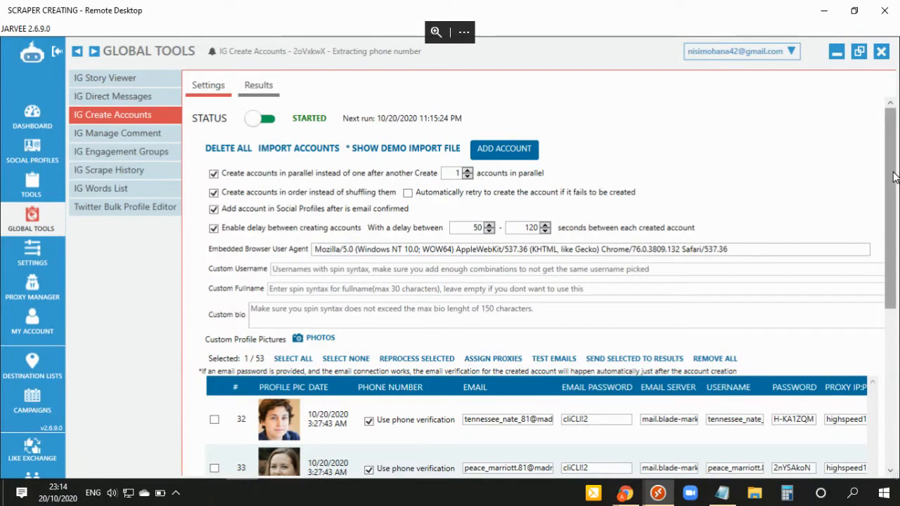
drag(894, 180, 885, 385)
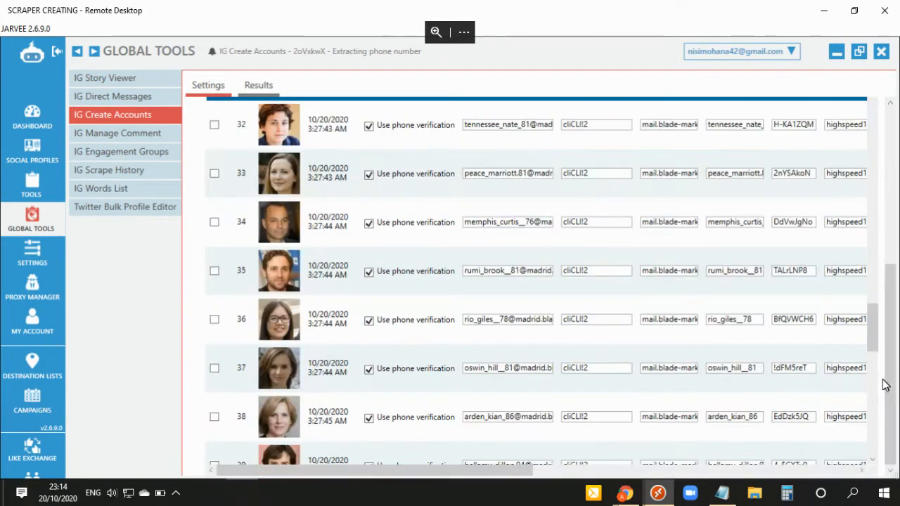
scroll(870, 441, down, 4)
scroll(870, 441, down, 10)
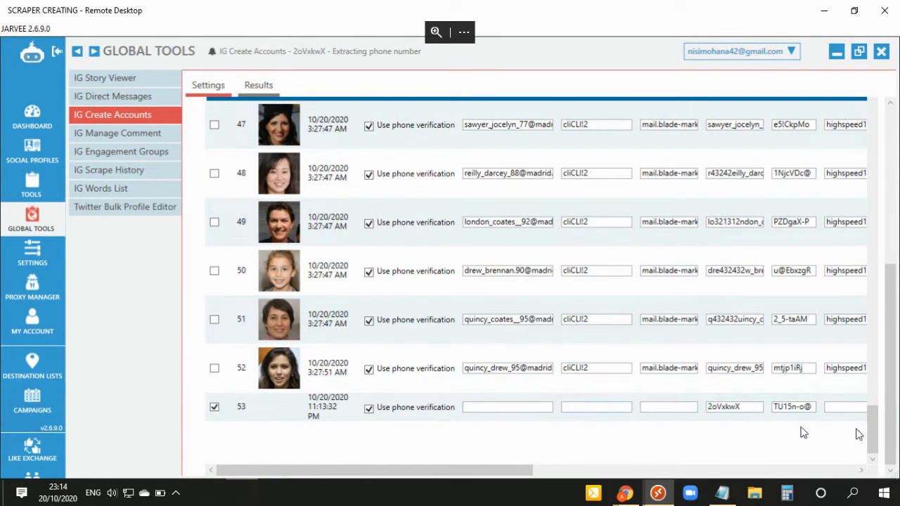
drag(890, 412, 879, 211)
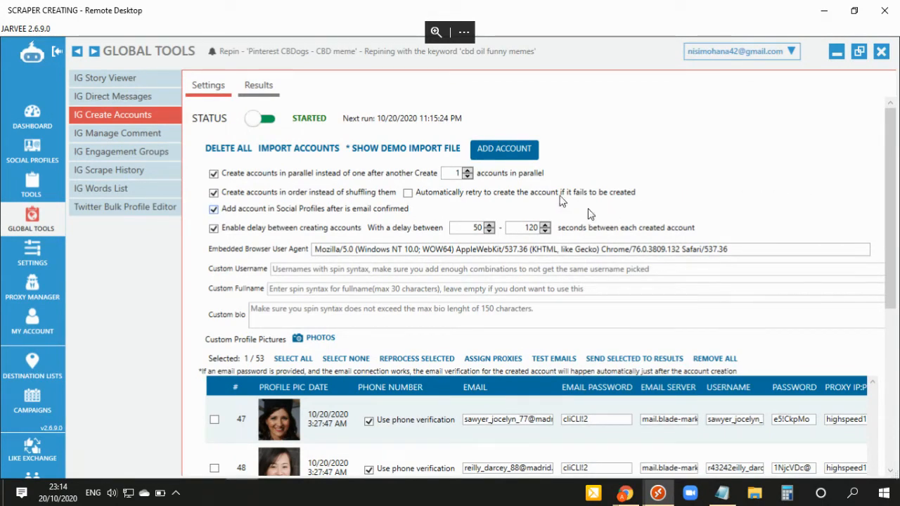
Open the demo import file in Excel, look over its columns and close it.
click(387, 151)
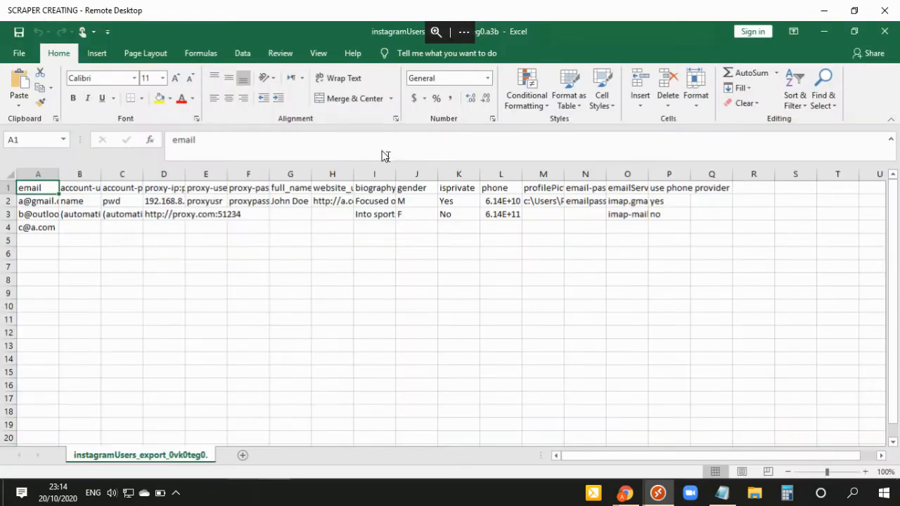
drag(768, 188, 21, 478)
scroll(327, 344, up, 6)
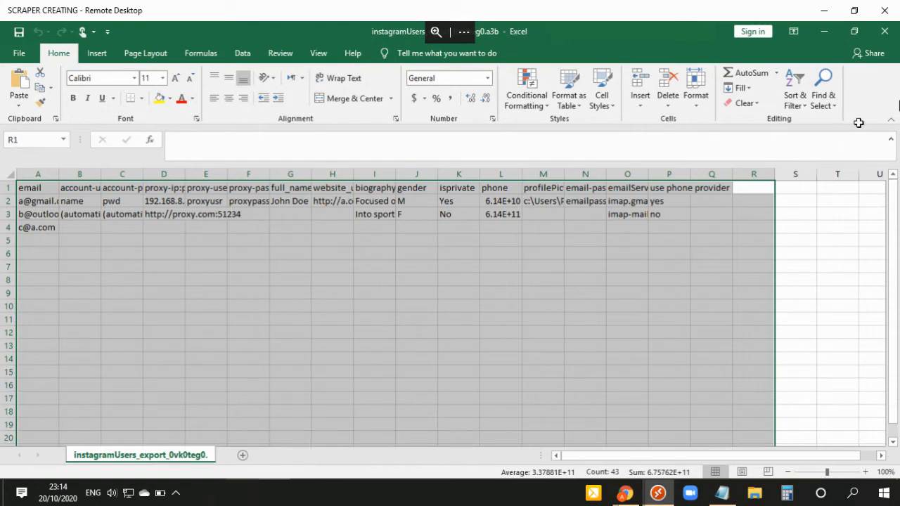
click(884, 33)
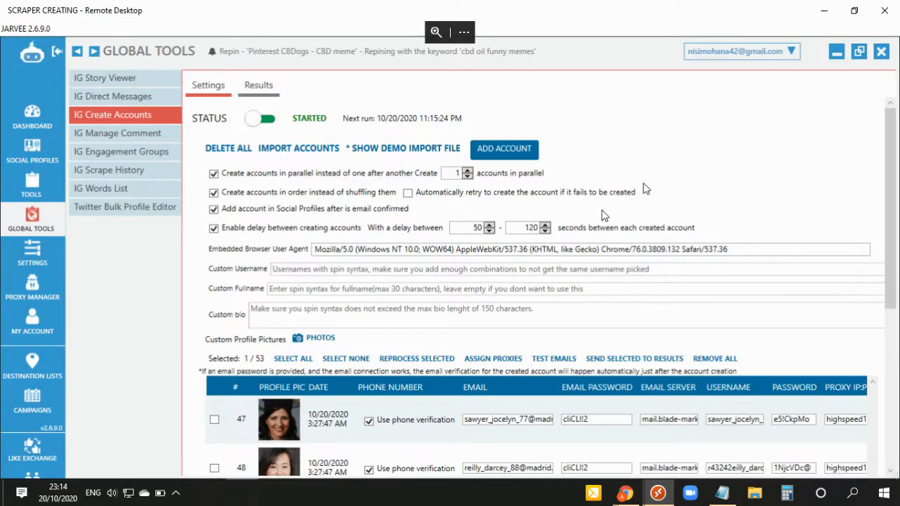
Minimize JARVEE, open the IGSCRAPERS file from the remote desktop and examine the email and username columns.
click(836, 51)
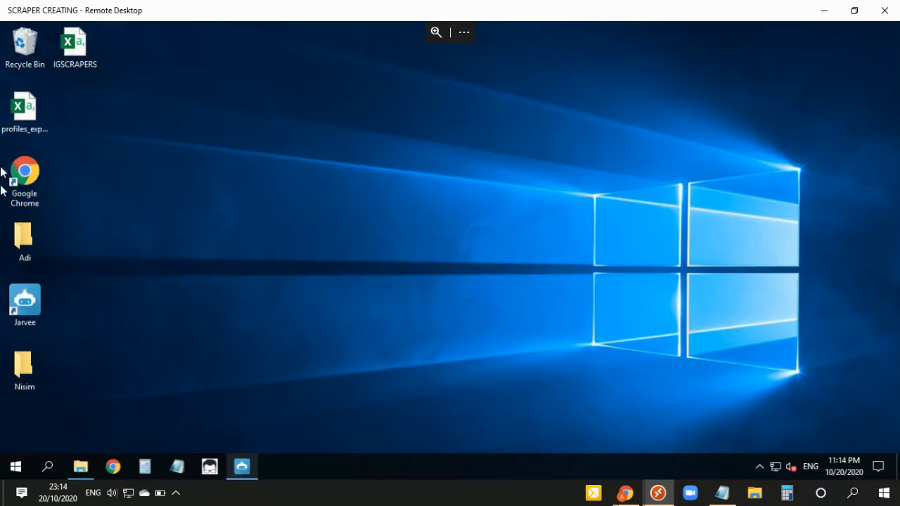
double_click(85, 53)
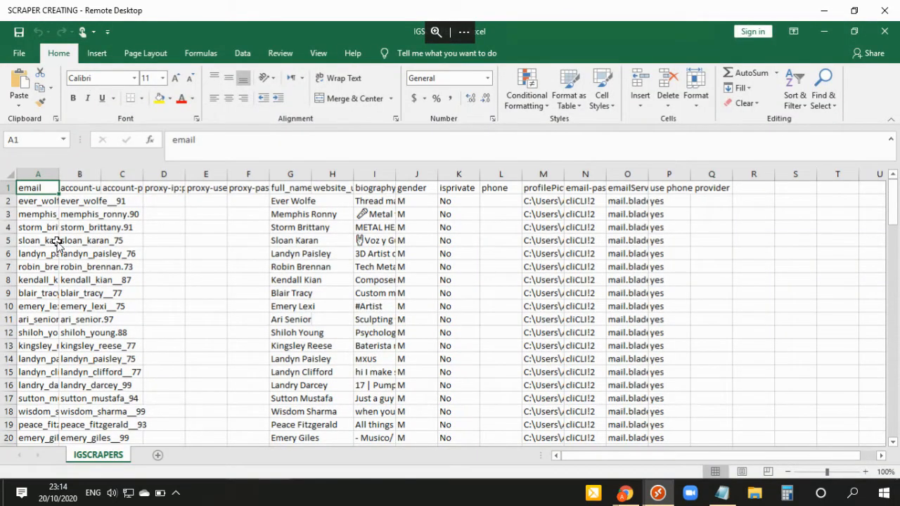
click(35, 202)
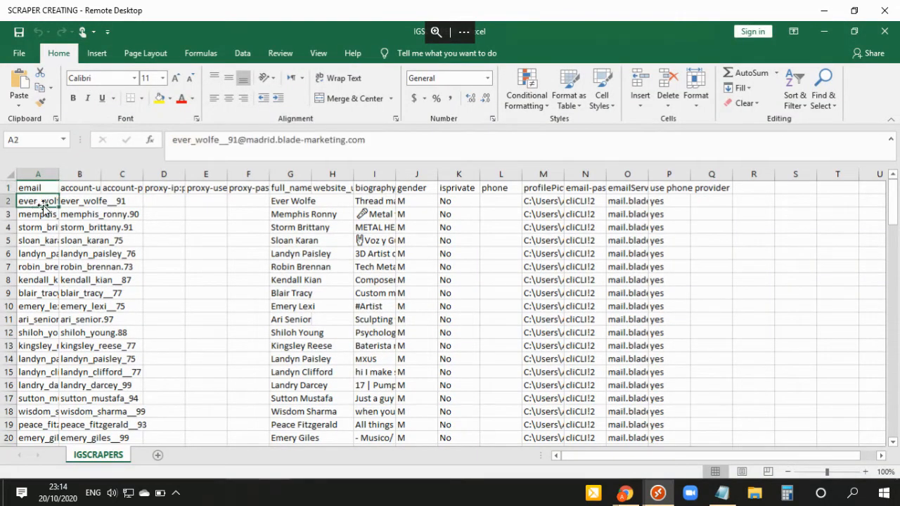
click(74, 203)
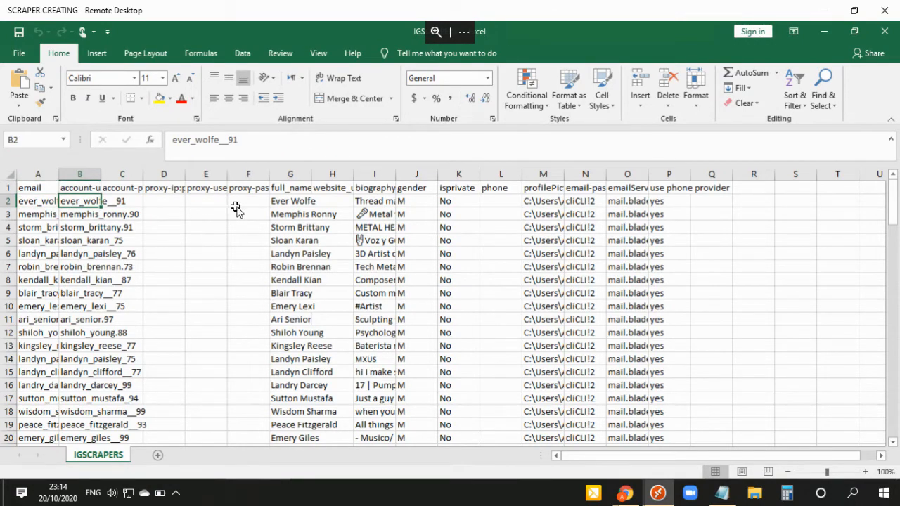
Examine the account password and proxy columns of the IGSCRAPERS sheet.
drag(225, 209, 130, 206)
click(130, 205)
click(161, 213)
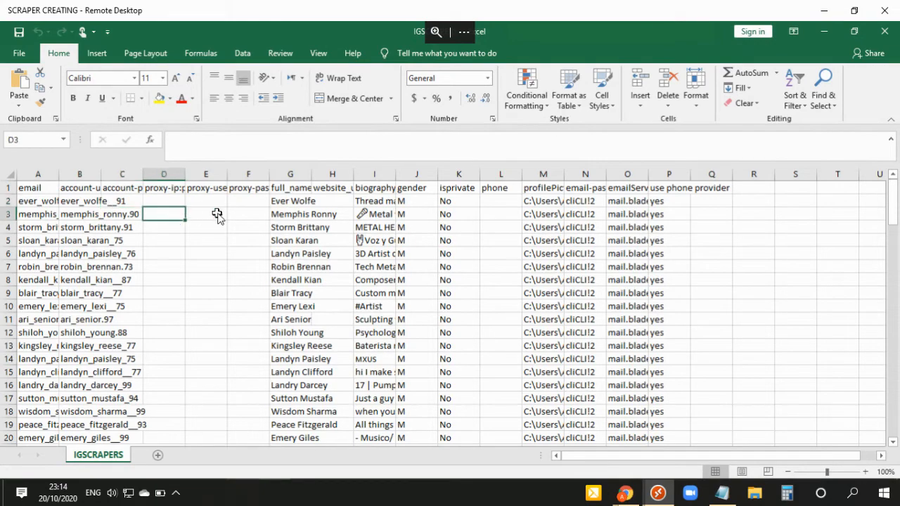
click(218, 215)
drag(162, 203, 242, 228)
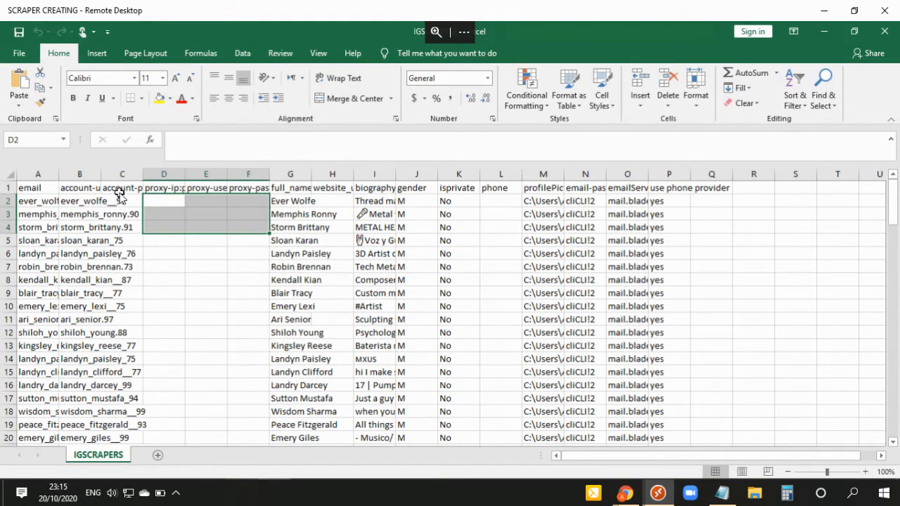
click(118, 194)
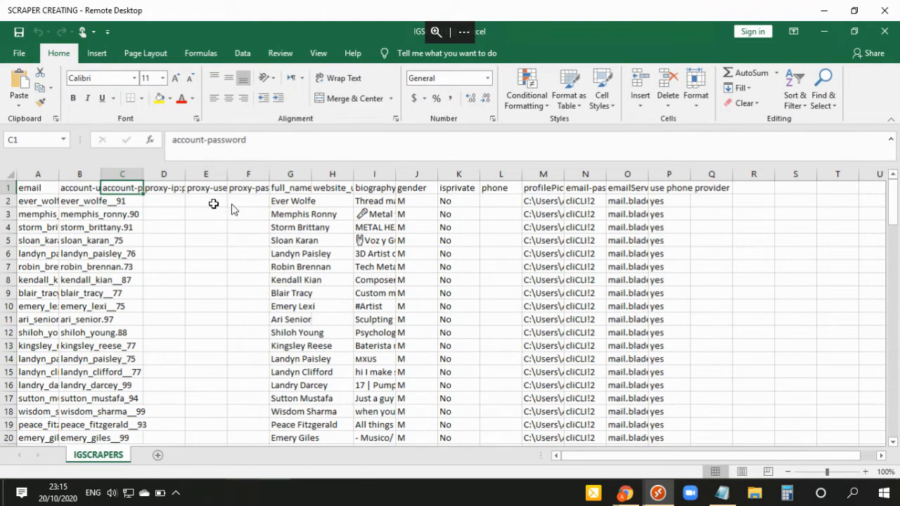
Examine the full name, email, website and biography columns of the IGSCRAPERS sheet.
click(286, 203)
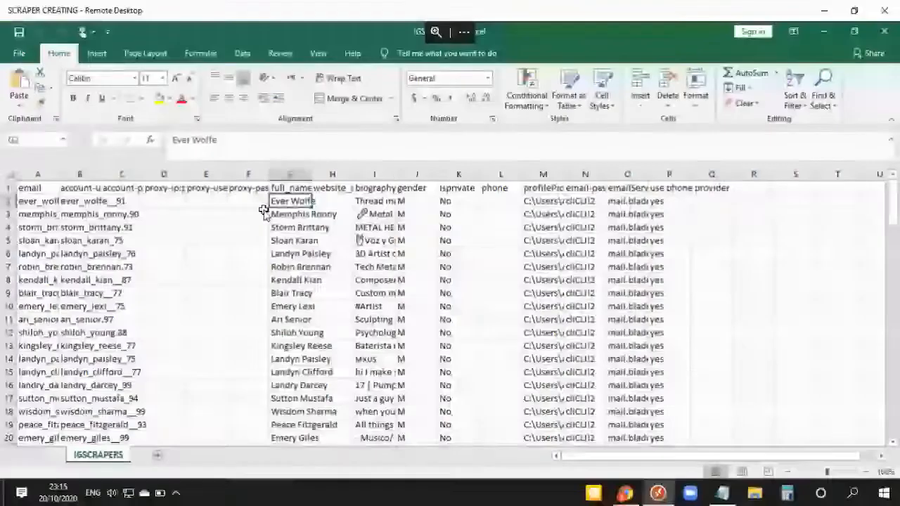
click(62, 215)
click(29, 215)
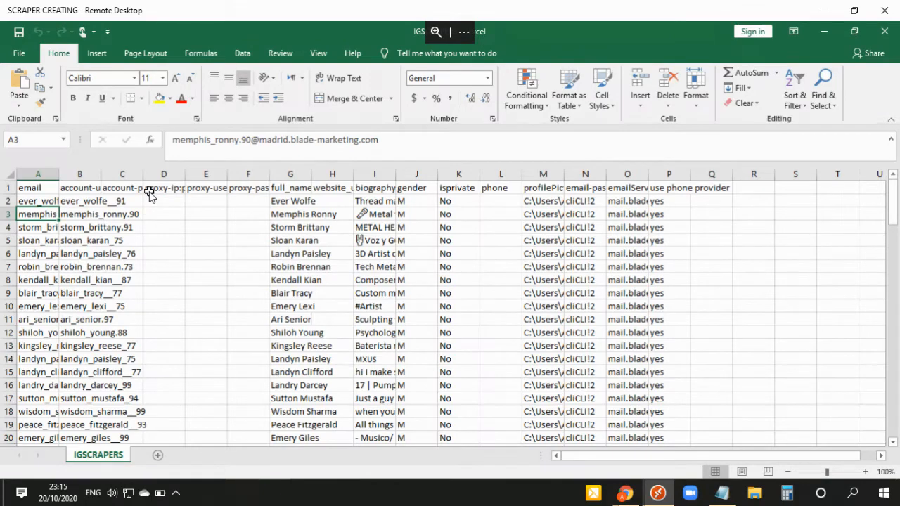
click(342, 214)
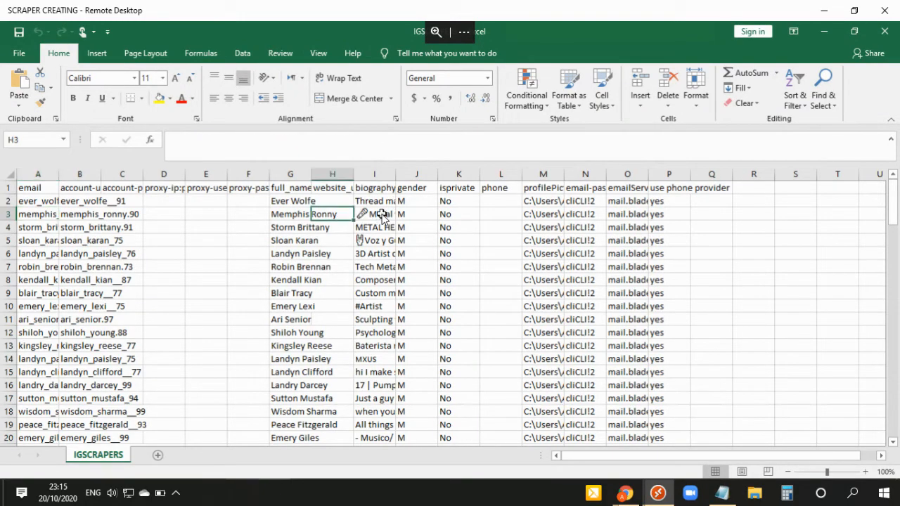
double_click(382, 215)
click(378, 241)
drag(375, 201, 375, 504)
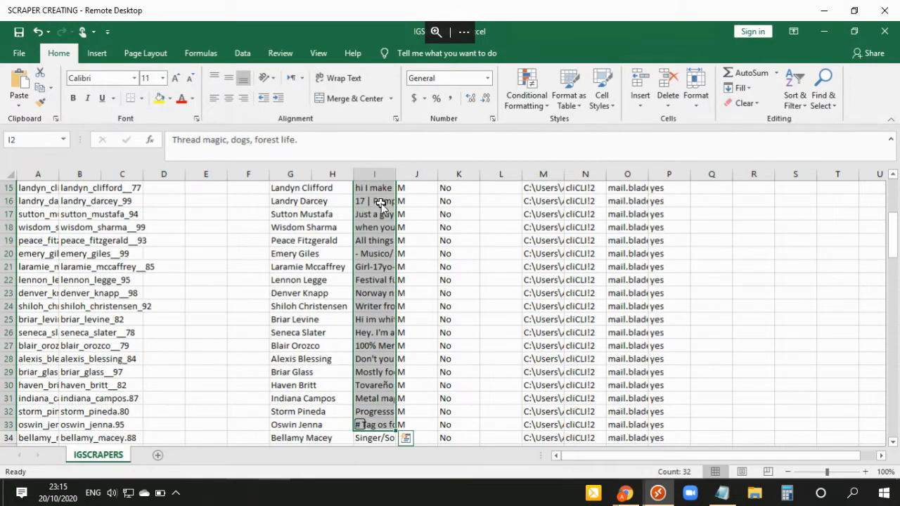
scroll(415, 224, up, 5)
Examine the gender, isprivate, phone and profile picture path columns of the IGSCRAPERS sheet.
drag(415, 201, 409, 360)
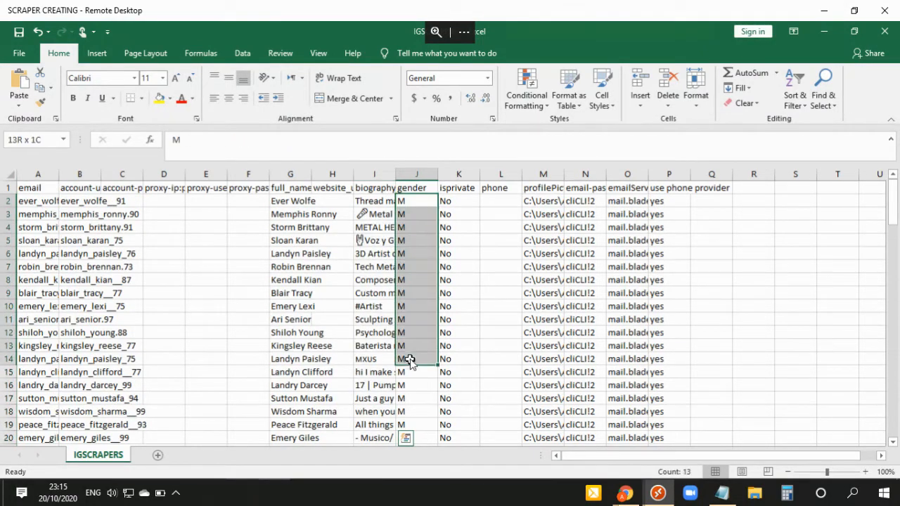
click(456, 189)
drag(457, 201, 456, 318)
click(487, 216)
drag(488, 200, 506, 285)
click(545, 203)
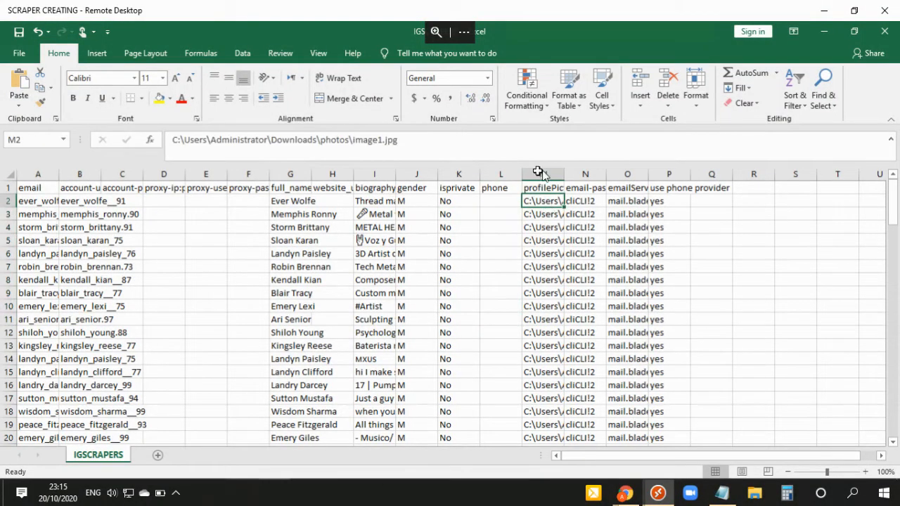
Minimize Excel, switch to the photos folder in File Explorer and display its full path for editing.
click(823, 32)
click(80, 467)
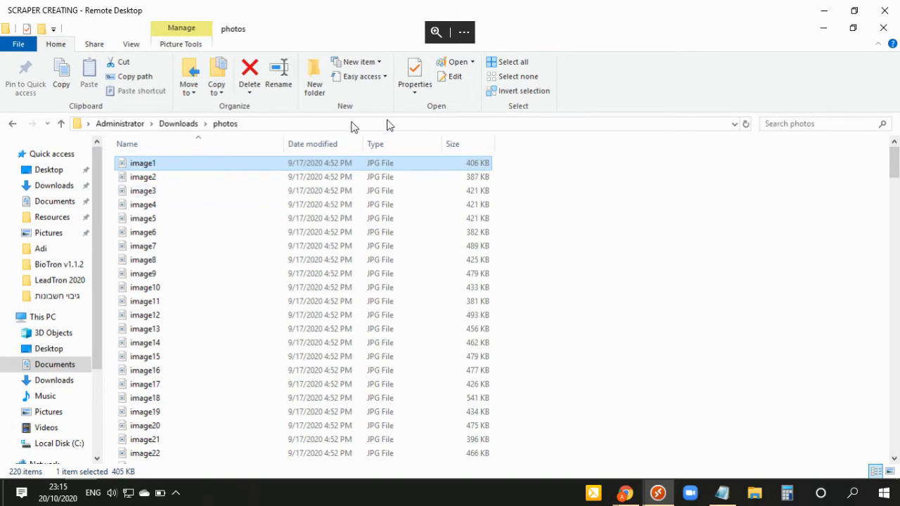
click(510, 127)
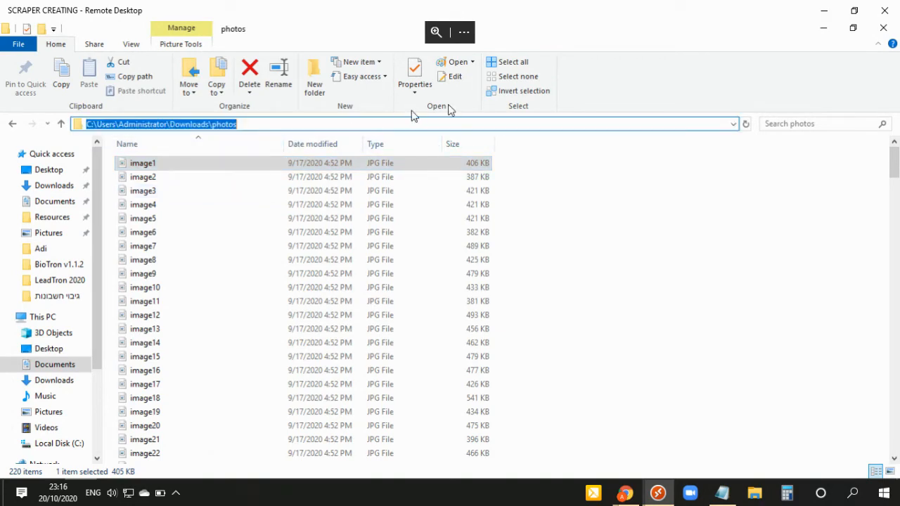
click(296, 128)
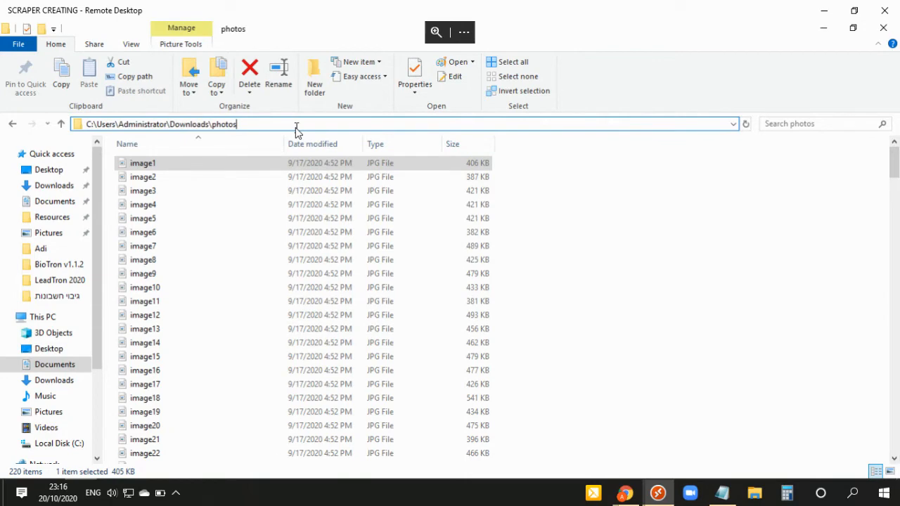
Open image1.jpg from its full path in the photos folder, then close the picture.
text(\)
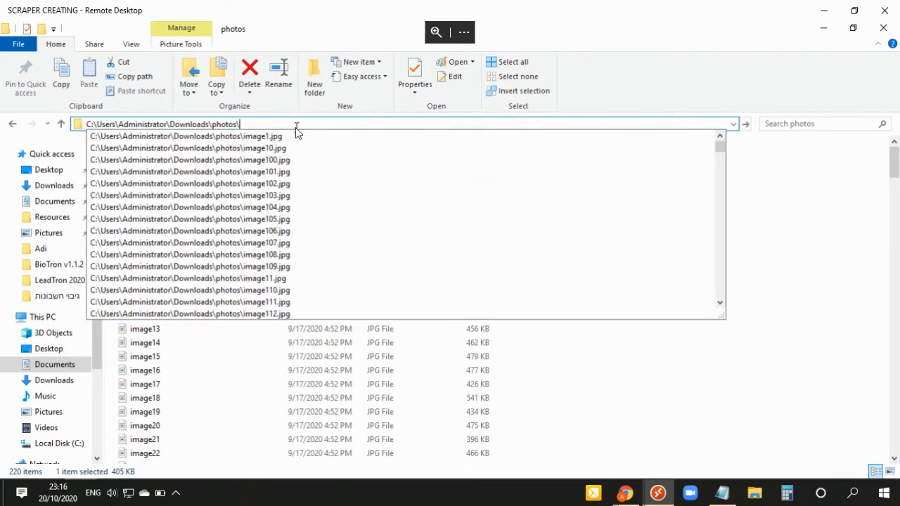
click(291, 137)
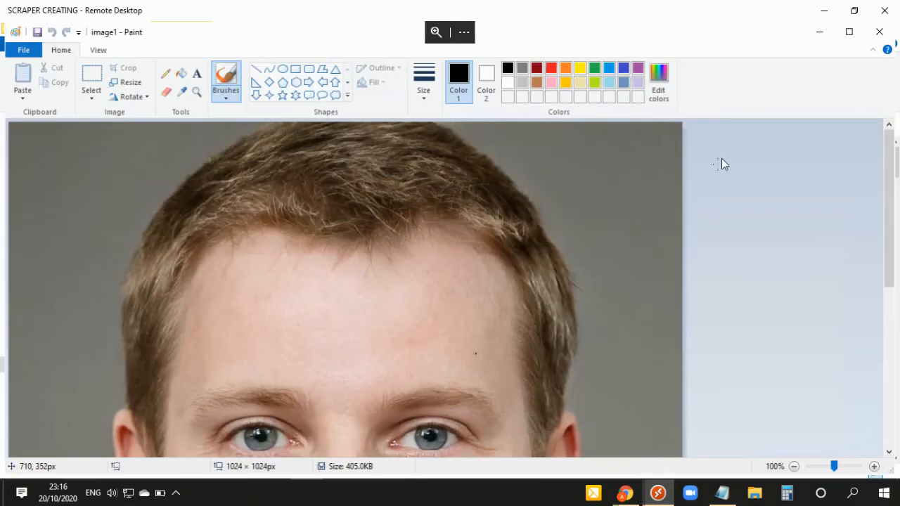
click(892, 33)
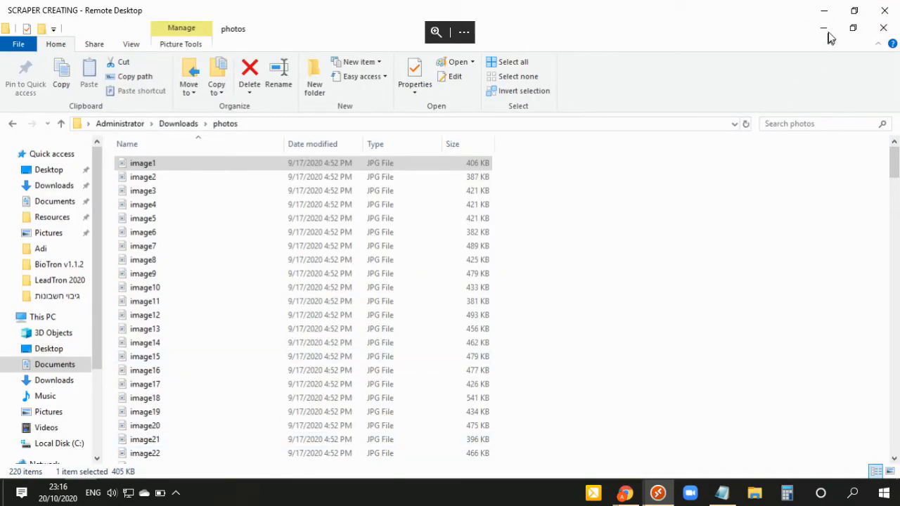
Return to the IGSCRAPERS sheet in Excel and examine the full profile picture paths in cells M2 and M3.
click(823, 30)
click(282, 465)
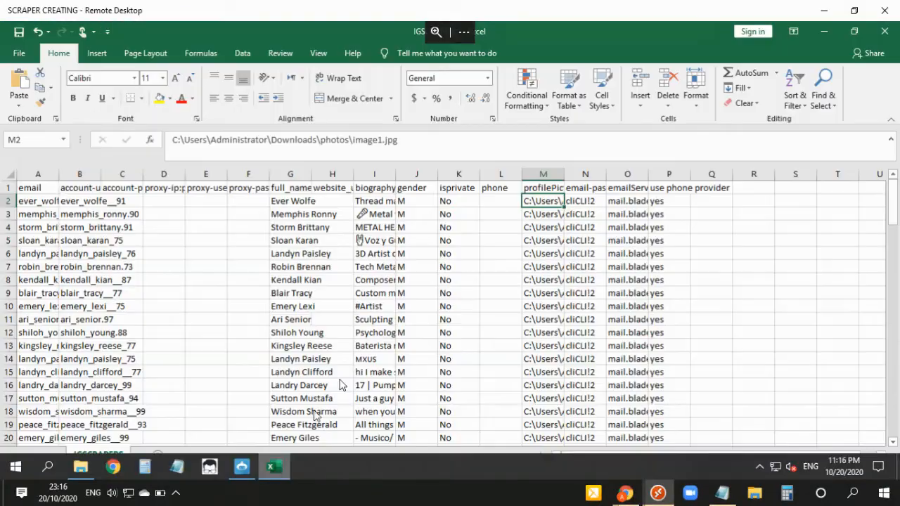
double_click(557, 203)
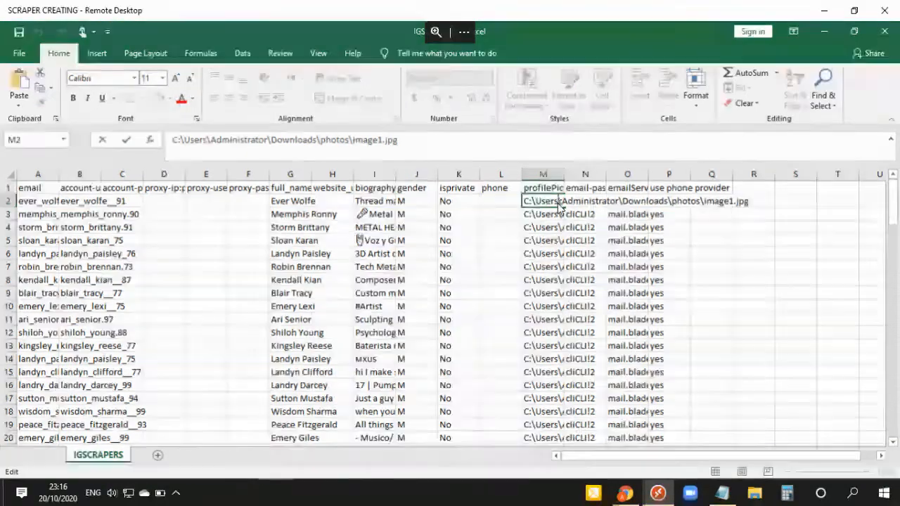
double_click(555, 214)
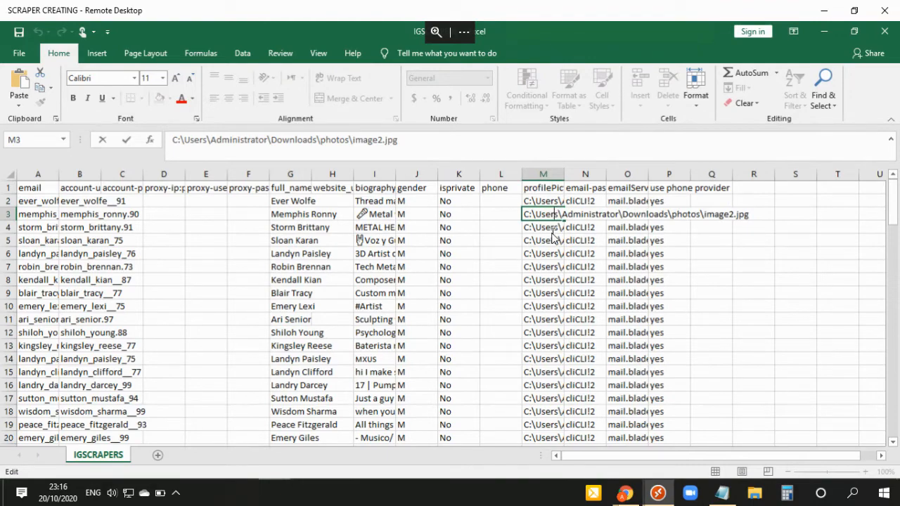
Examine the email password column and the emailServer header of the IGSCRAPERS sheet.
click(554, 231)
drag(584, 201, 579, 278)
double_click(626, 188)
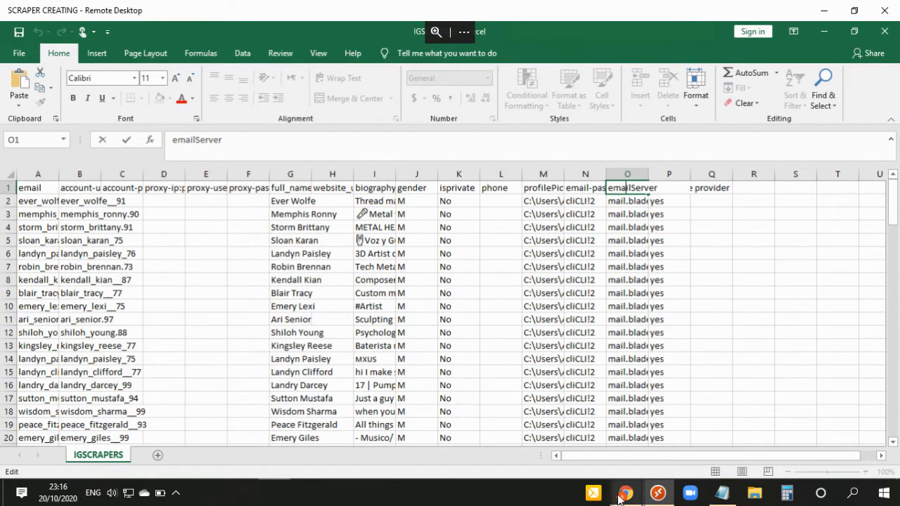
Switch to Chrome and search Google in a new tab for "outlook pop settings".
mouse_move(624, 493)
click(686, 436)
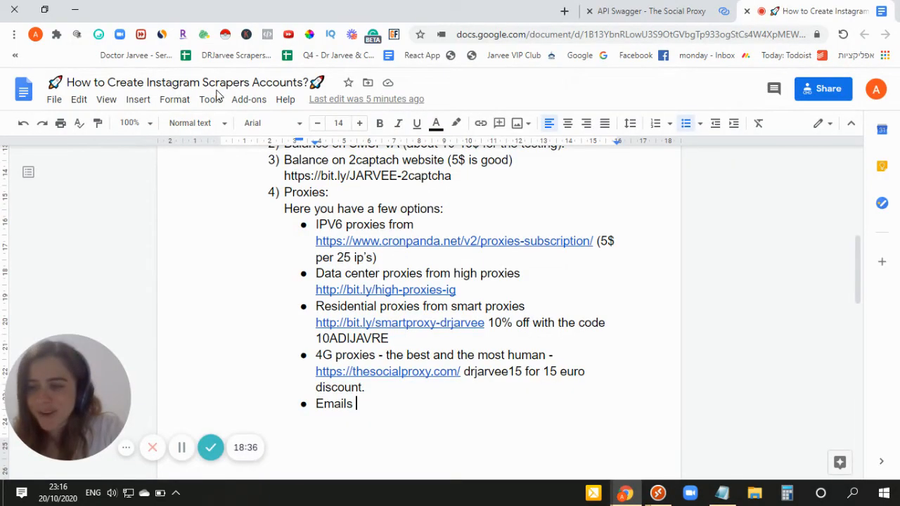
click(566, 12)
text(outlook)
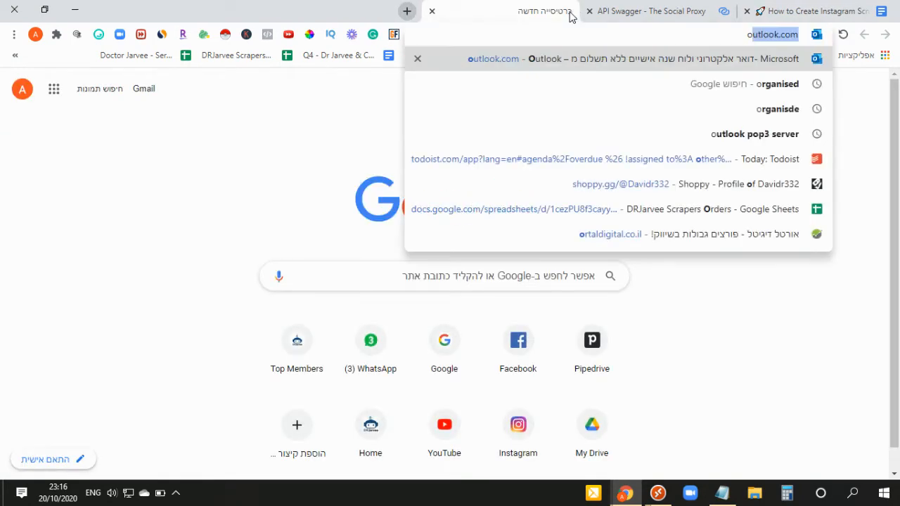
key(Delete)
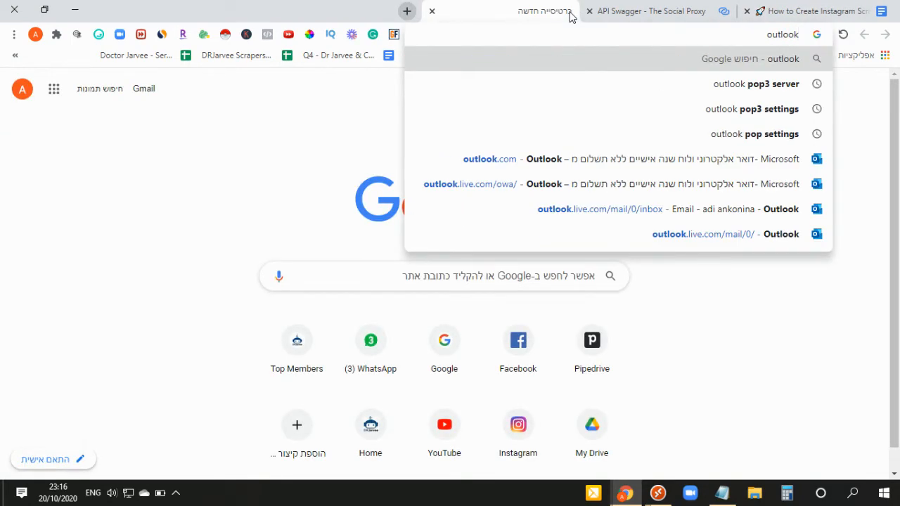
key(BackSpace)
text(k pop se)
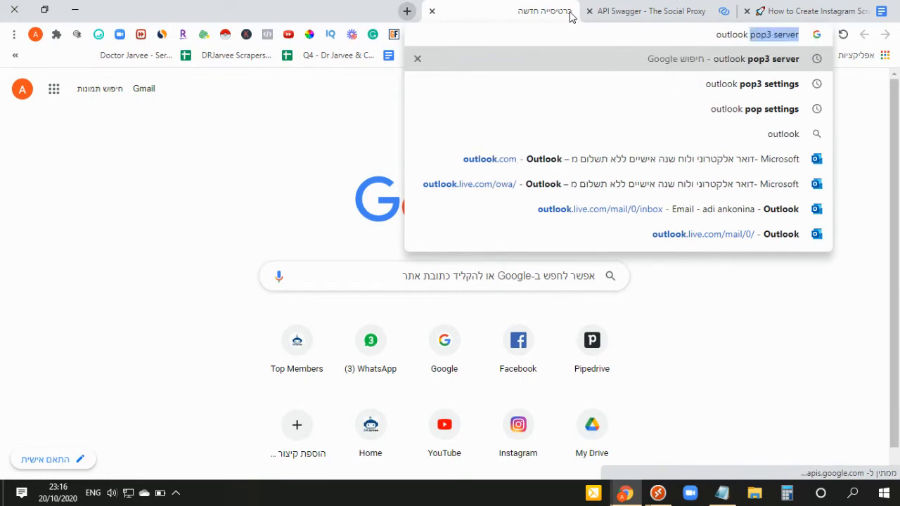
text(tti)
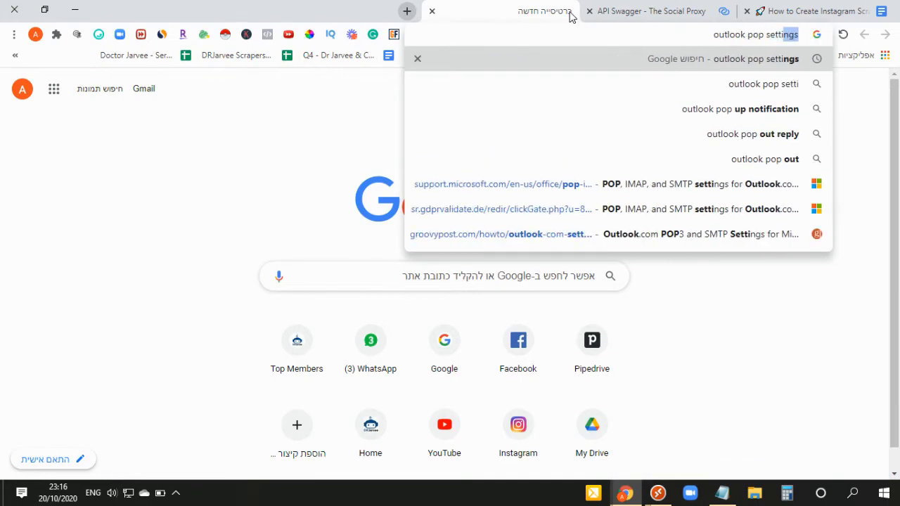
key(Return)
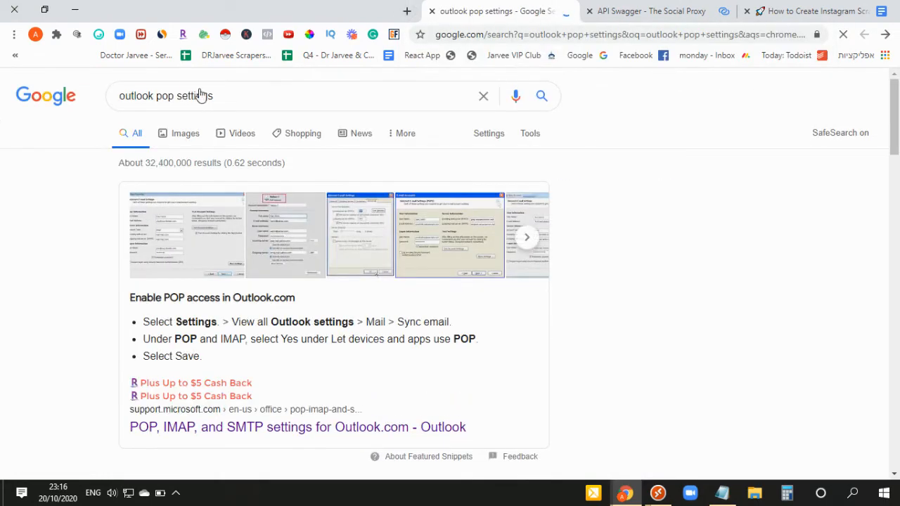
Search for "outlook pop3 settings", then look through the results for the suggested "outlook pop settings" query.
click(174, 95)
text(3)
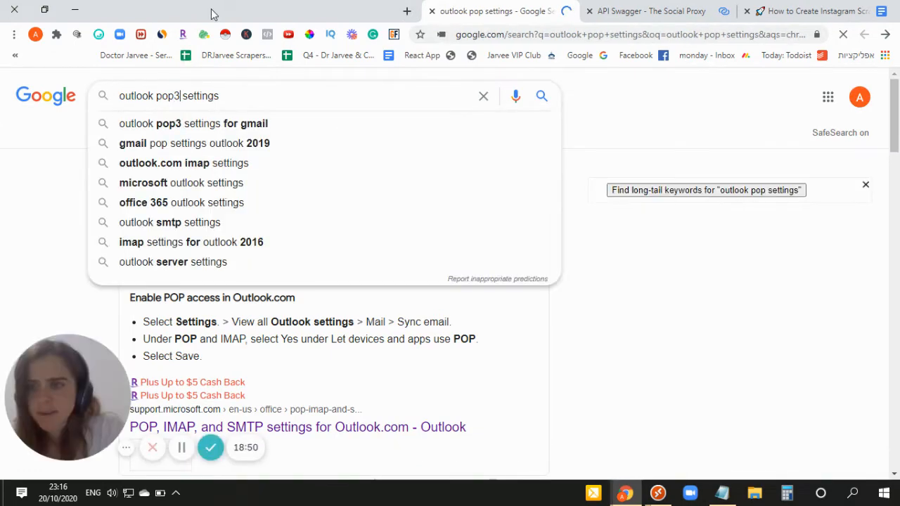
key(Return)
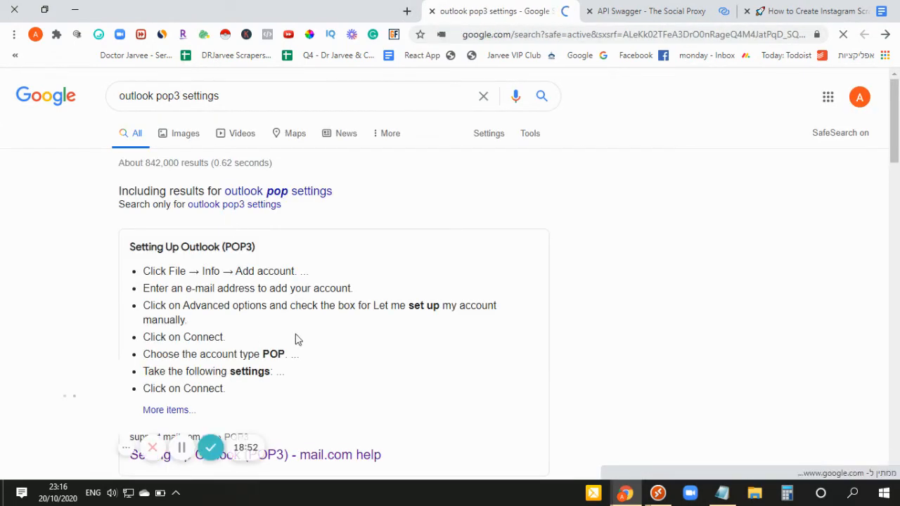
scroll(305, 241, down, 1)
click(284, 127)
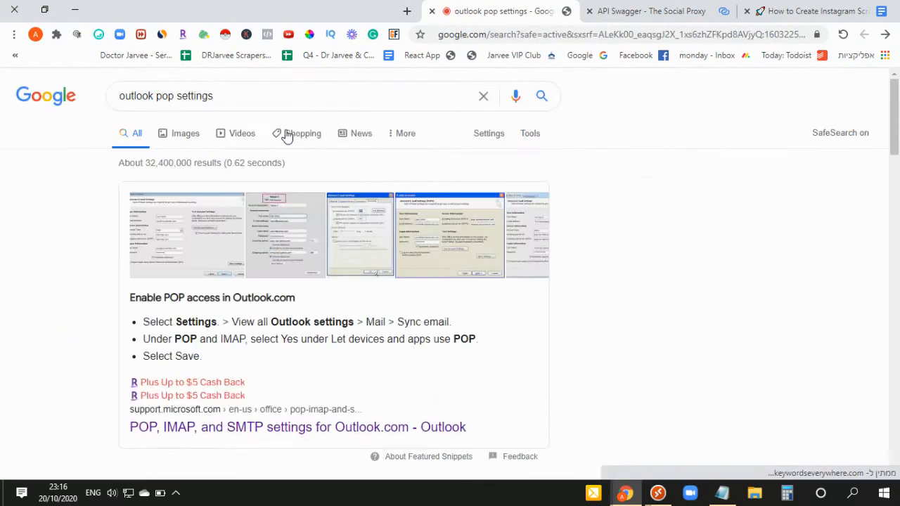
scroll(389, 243, down, 2)
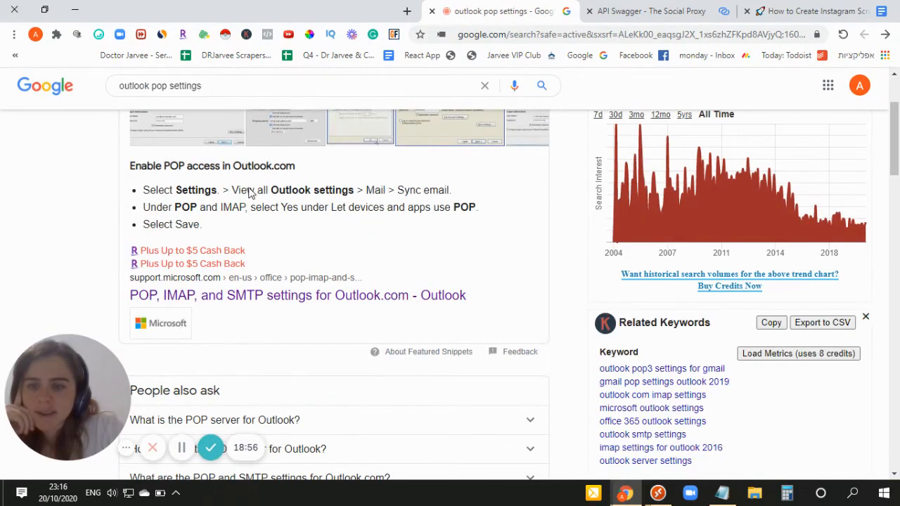
scroll(251, 190, up, 2)
Refine the search to "outlook pop server settings" and highlight the POP server address and port in the results.
click(169, 97)
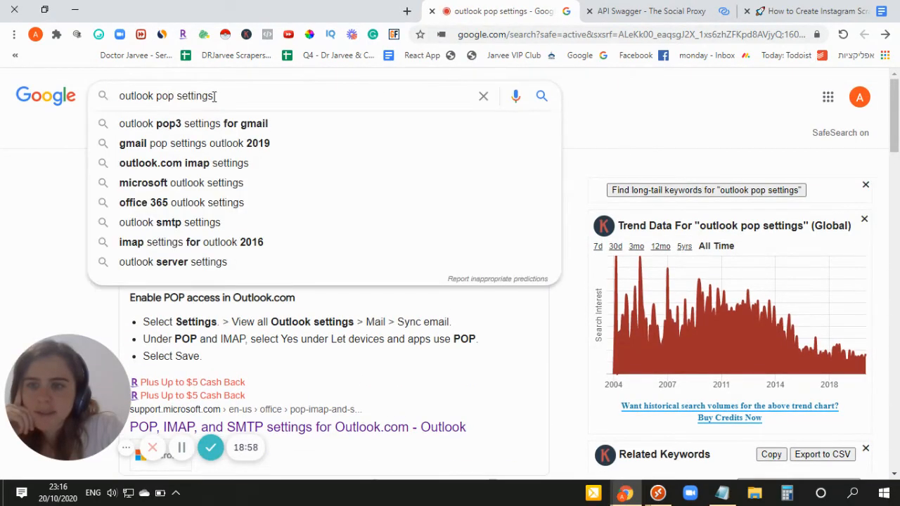
click(176, 96)
text(server)
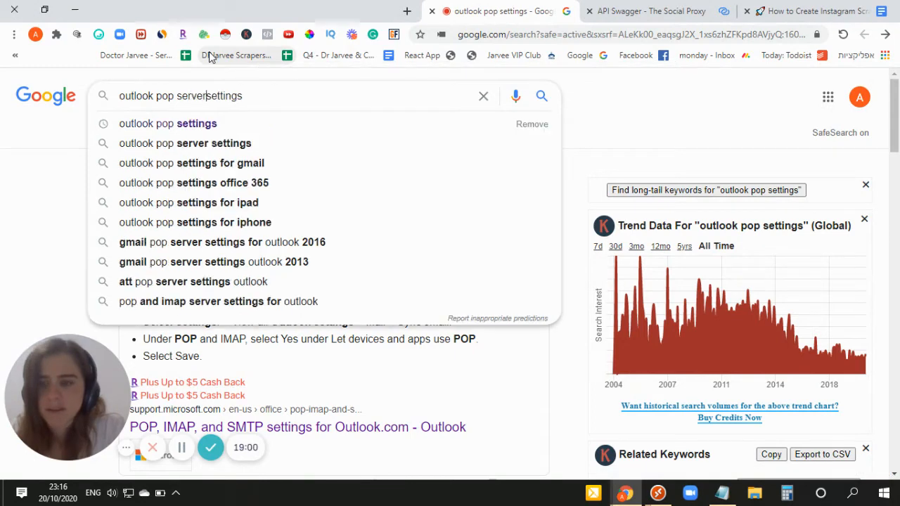
key(Return)
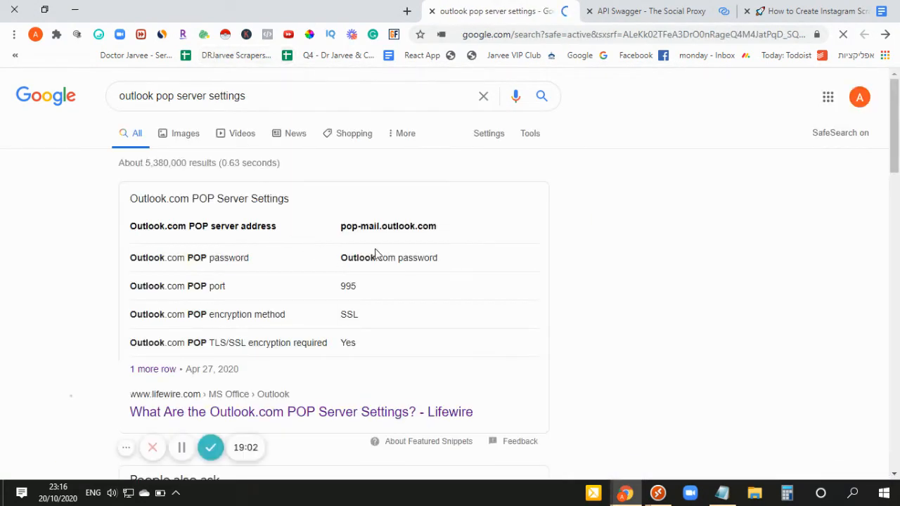
drag(342, 226, 438, 227)
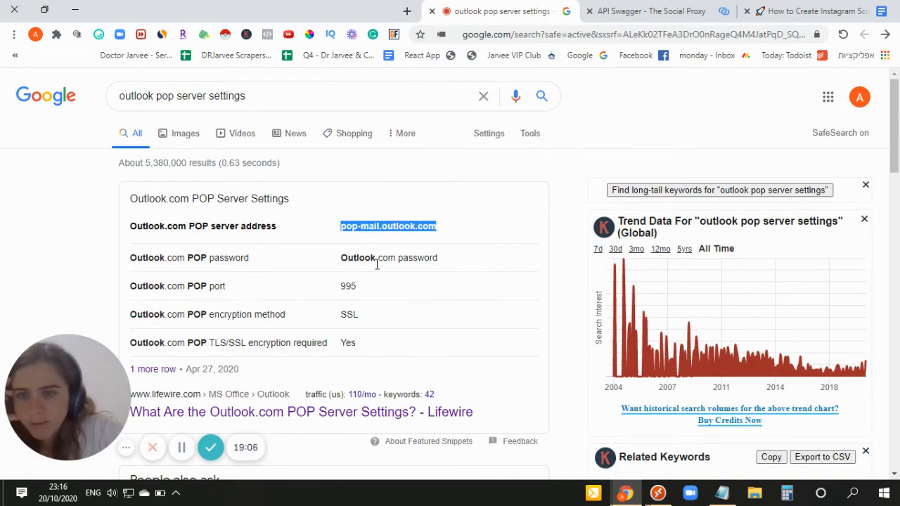
double_click(347, 284)
triple_click(377, 228)
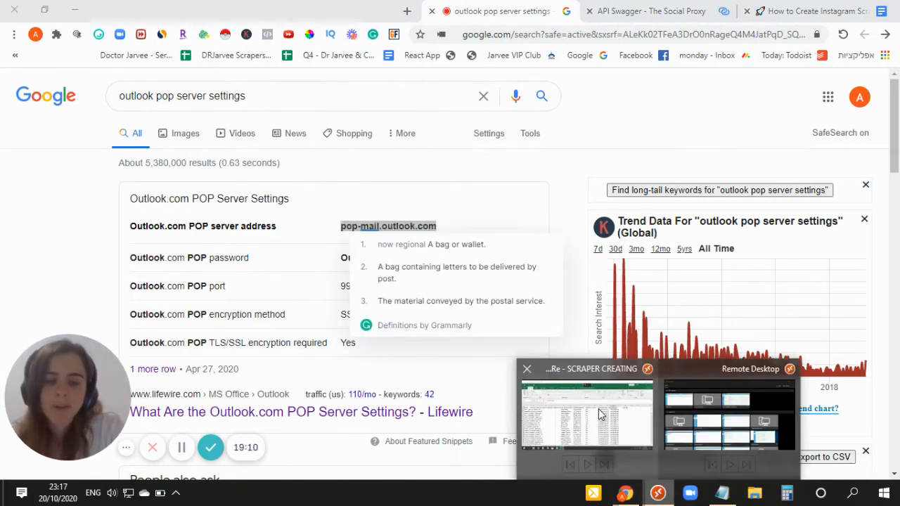
Return to Excel on the remote desktop and close IGSCRAPERS, saving it over the existing Desktop file as CSV UTF-8 (Comma delimited).
click(599, 413)
click(667, 202)
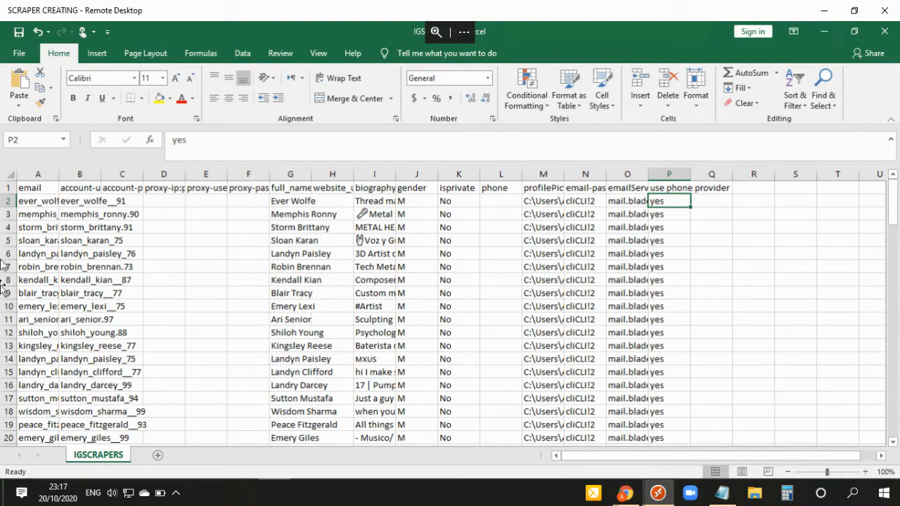
click(885, 33)
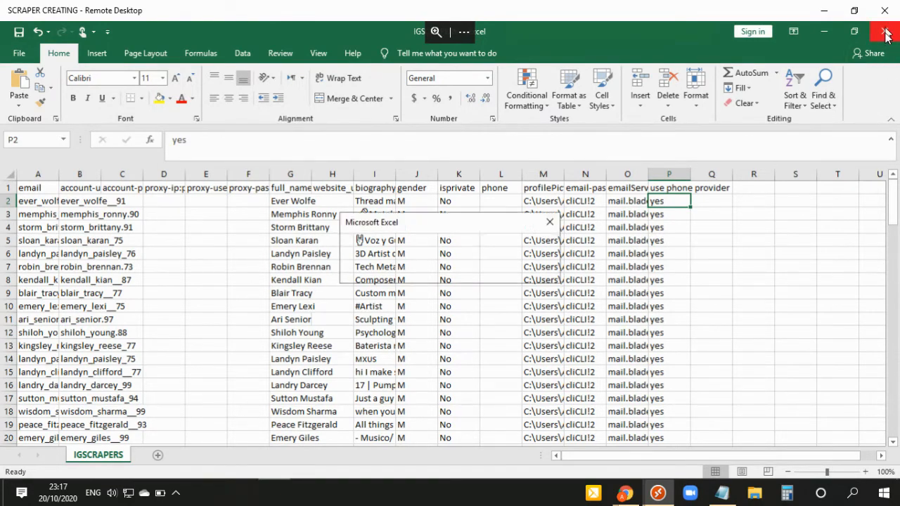
click(383, 271)
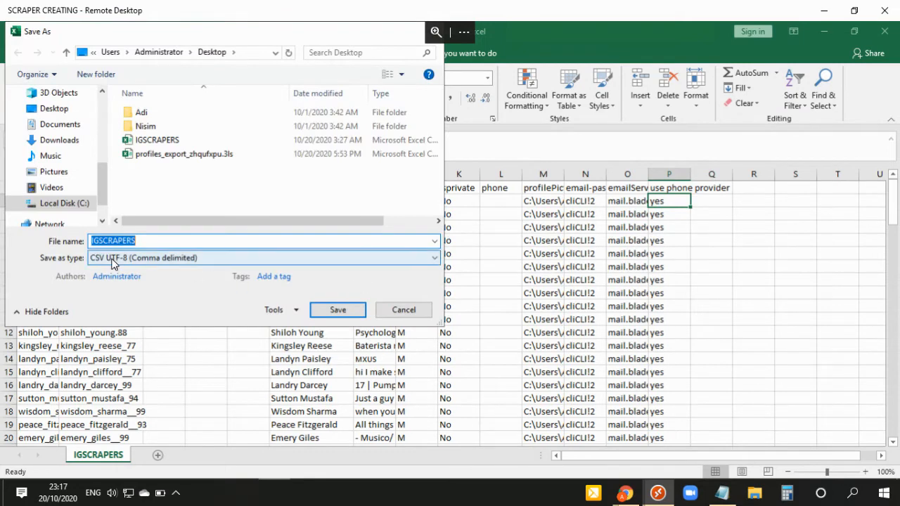
click(327, 309)
click(488, 260)
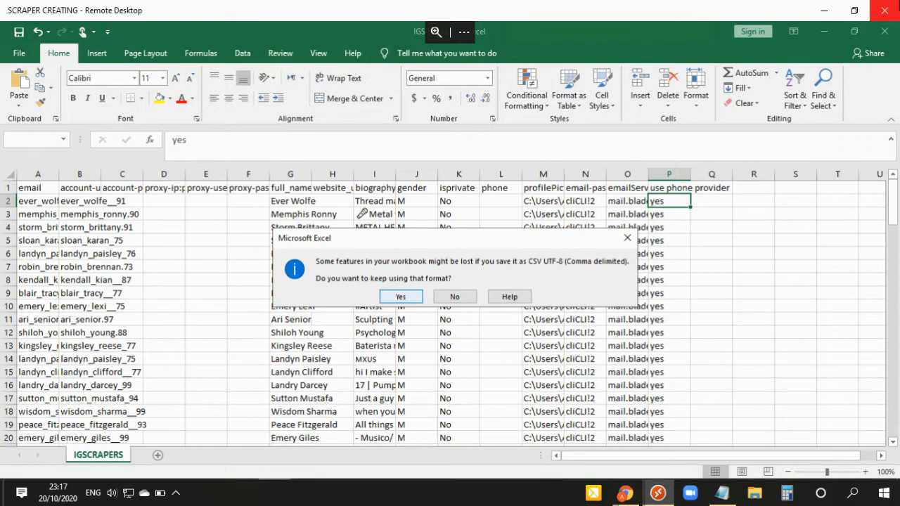
click(401, 296)
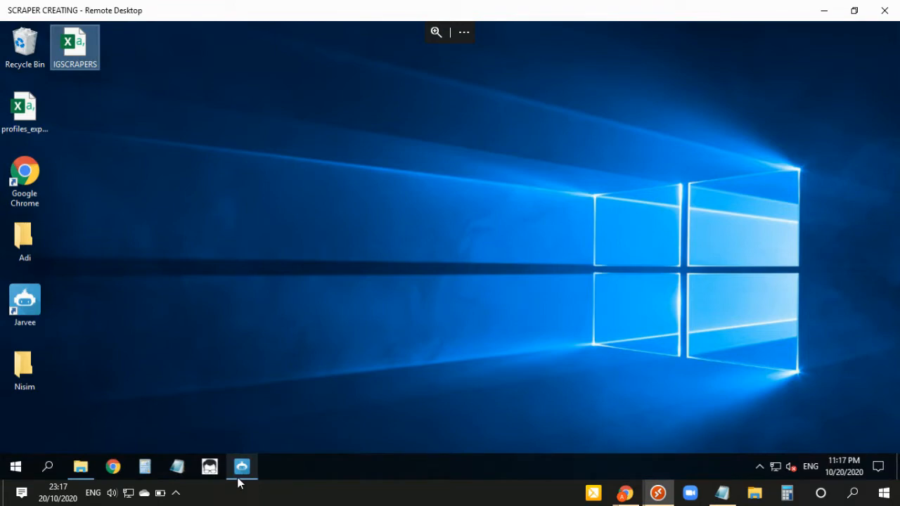
Switch to Jarvee, view the file selection for importing accounts, and cancel it.
click(240, 469)
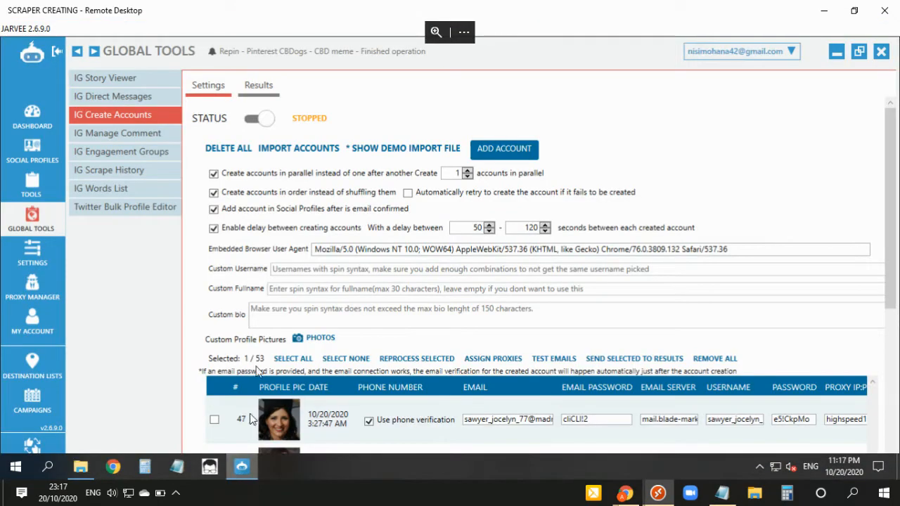
click(294, 151)
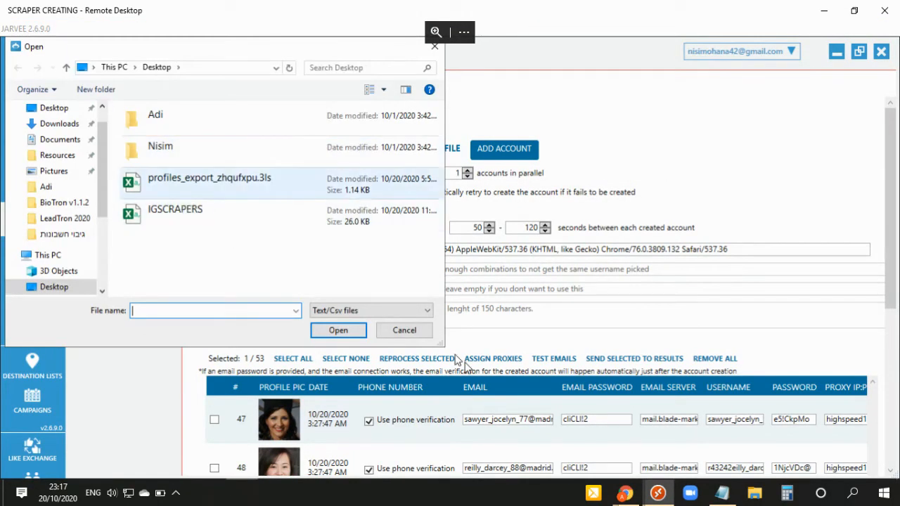
click(405, 330)
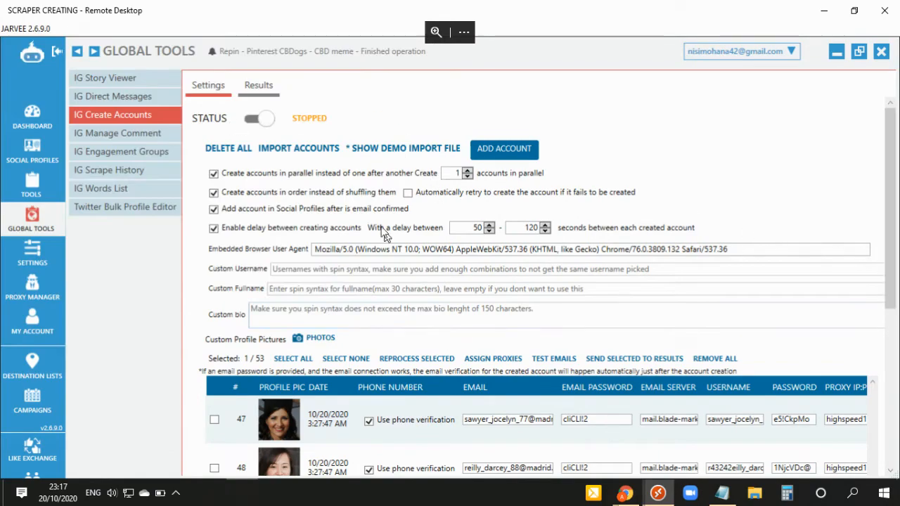
Examine the most recently created accounts in the results of IG Create Accounts.
click(266, 98)
scroll(280, 190, up, 5)
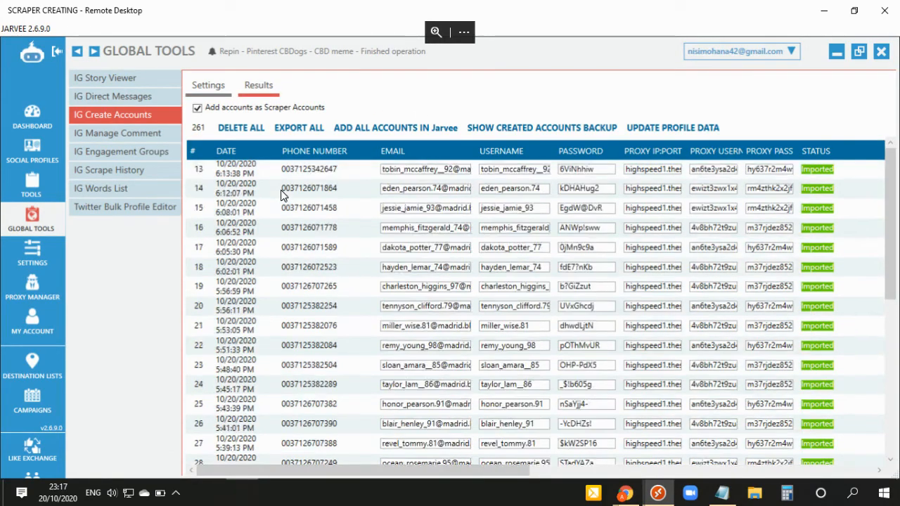
scroll(281, 196, up, 4)
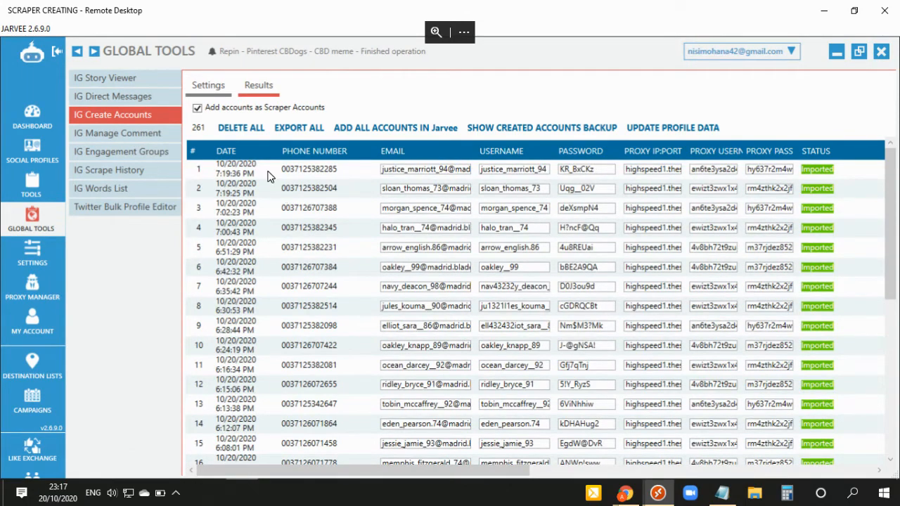
Return to the IG Create Accounts settings and examine the creation statuses of the last accounts in the list.
click(211, 85)
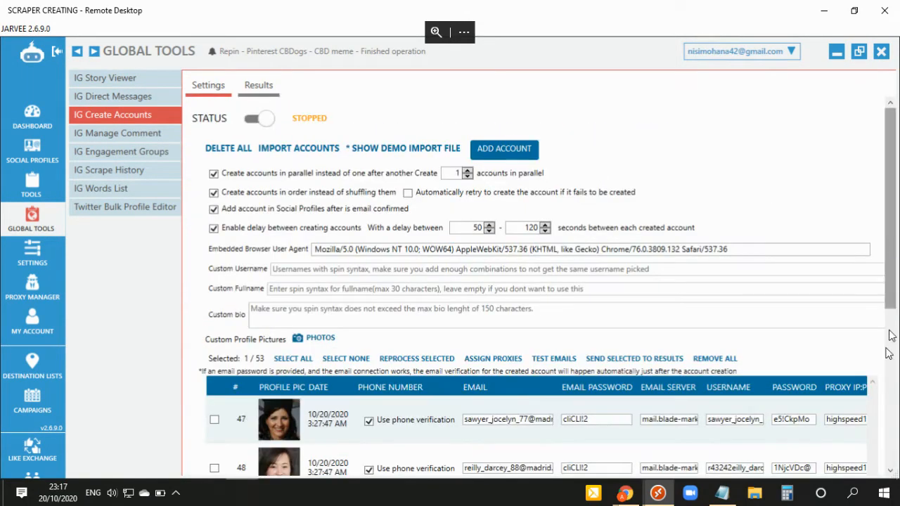
scroll(535, 282, down, 20)
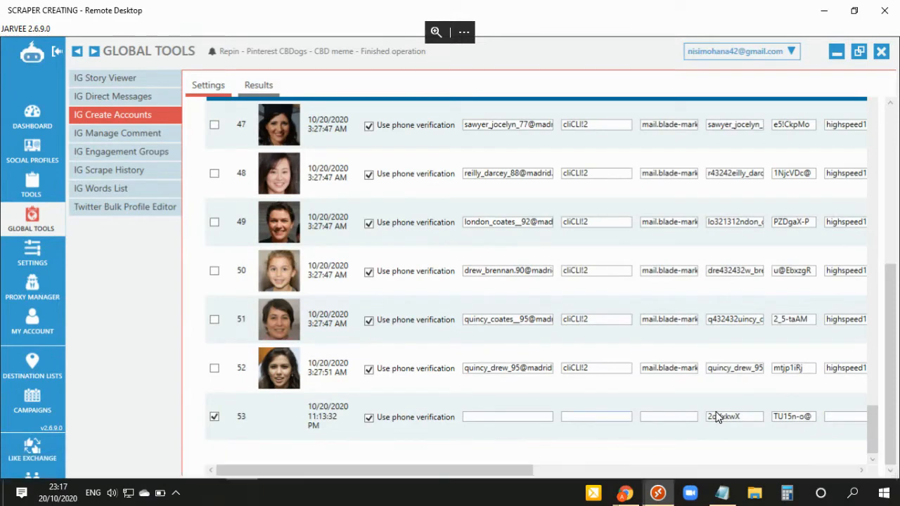
click(654, 471)
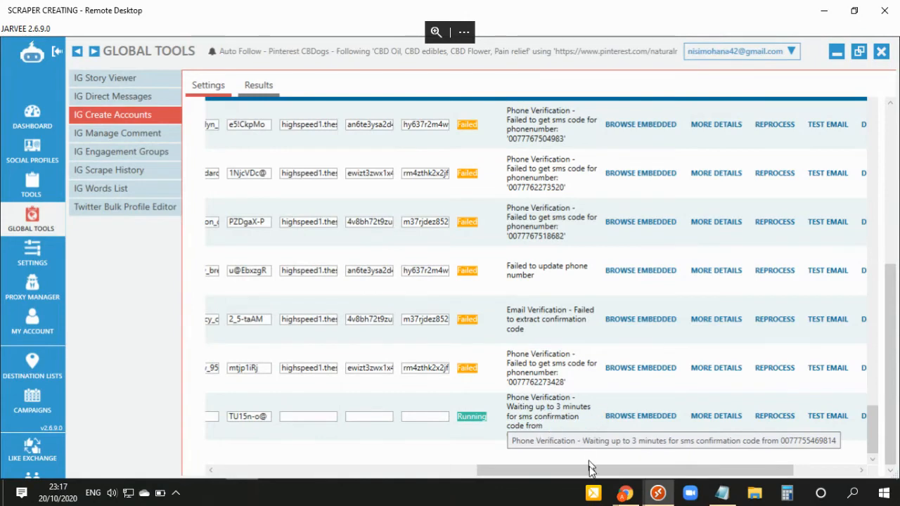
Switch to Chrome and open smspva.com in a new tab.
drag(589, 478, 568, 478)
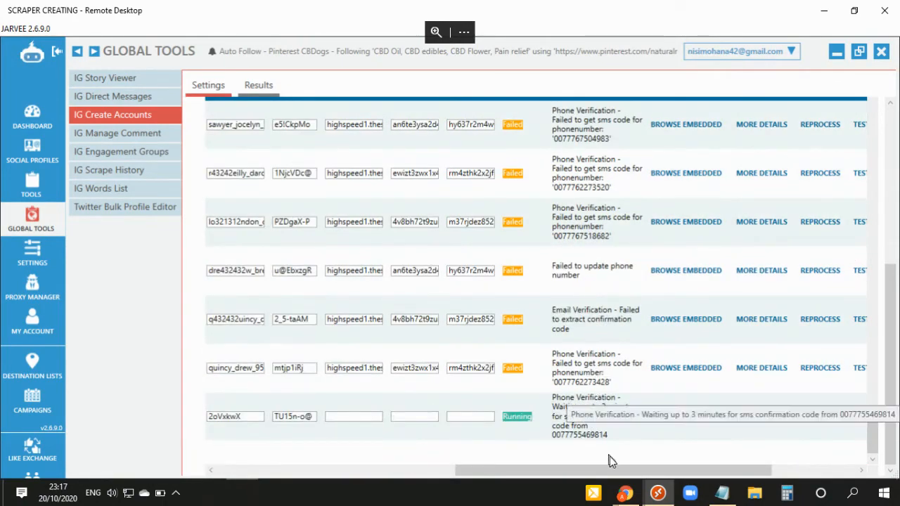
mouse_move(627, 490)
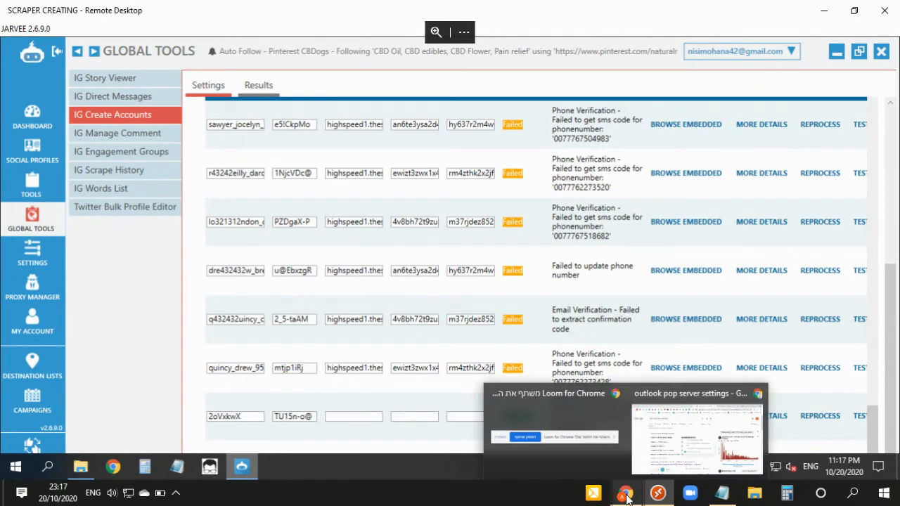
click(696, 429)
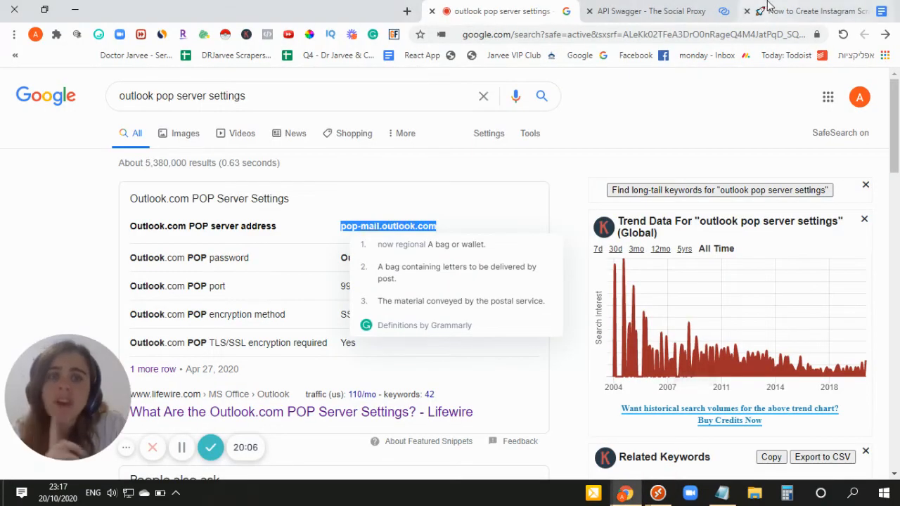
click(692, 8)
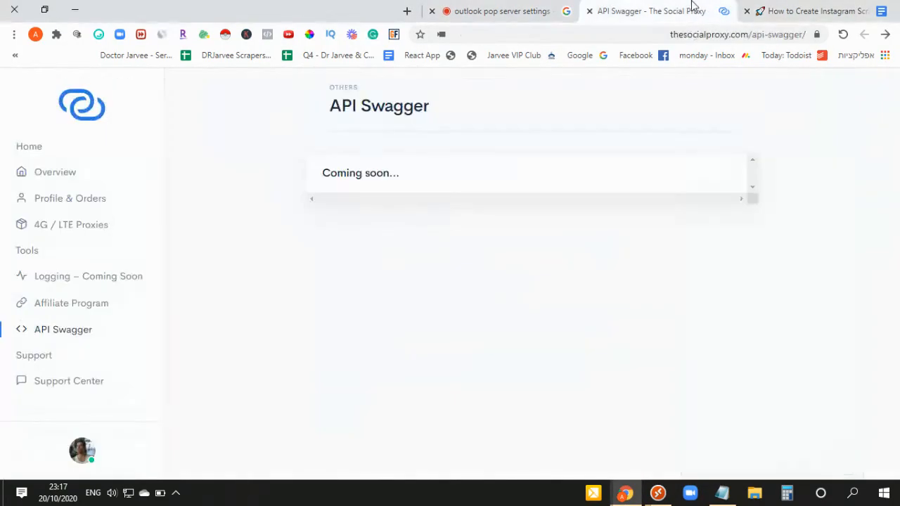
click(408, 12)
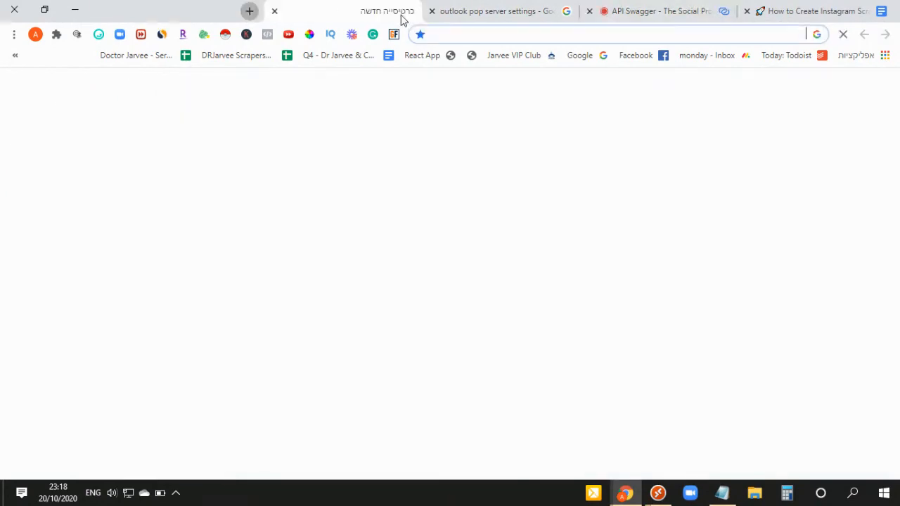
text(smspva.com)
key(Return)
Open the API logs of the SMSPVA account and examine the country code and phone number of the current Instagram activation order.
click(718, 86)
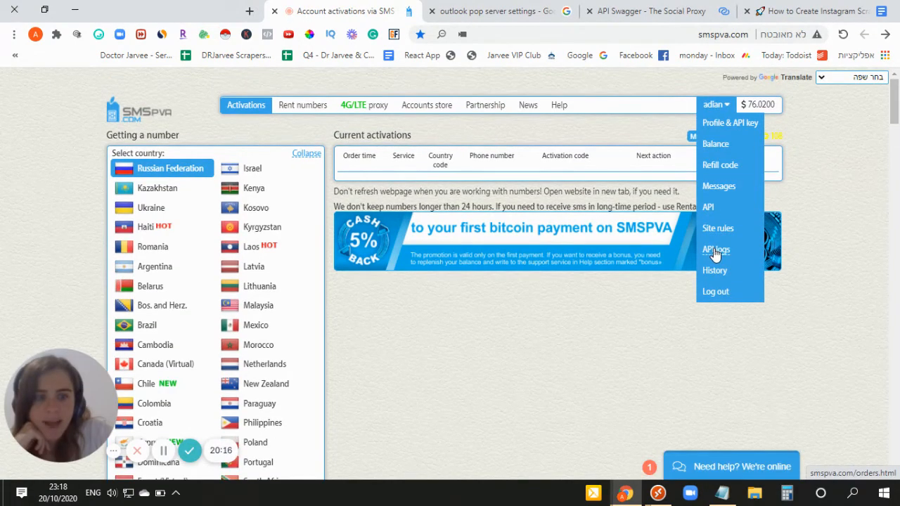
click(713, 250)
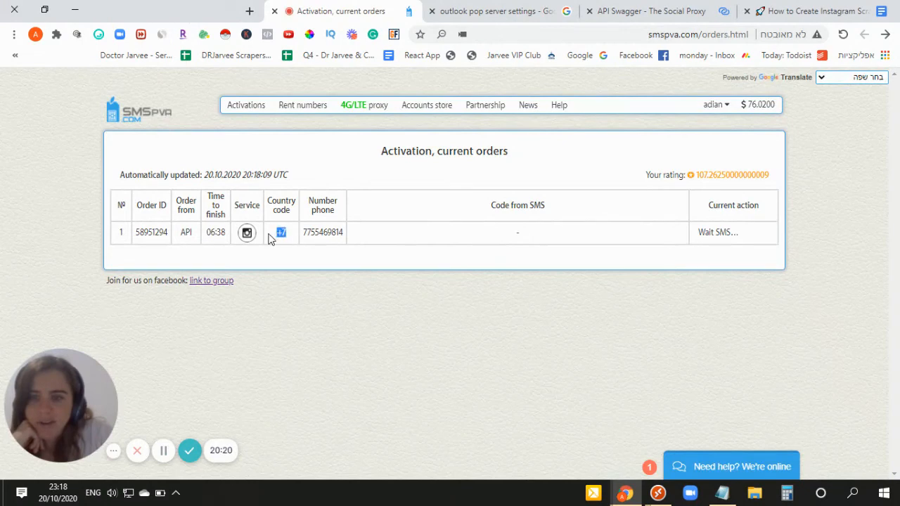
drag(278, 234, 364, 235)
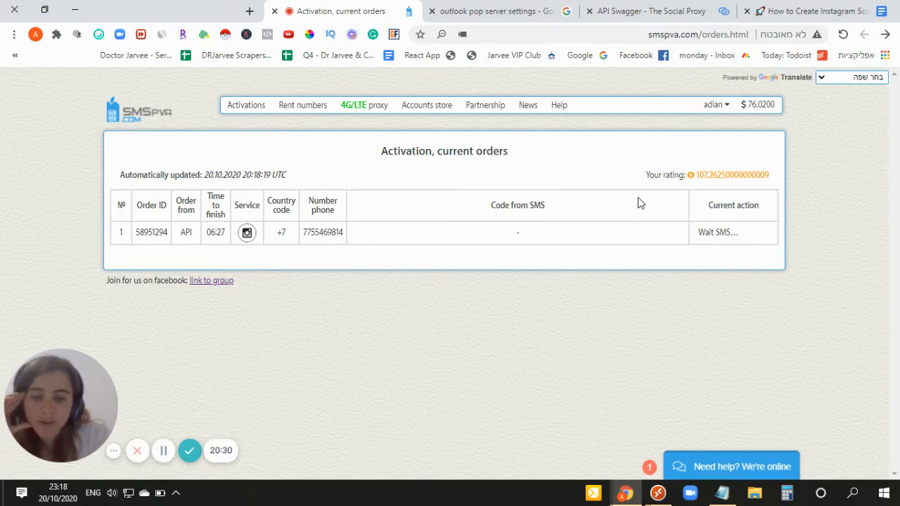
Return to Jarvee on the remote desktop and examine the imported accounts in the IG Create Accounts results.
mouse_move(658, 493)
click(592, 450)
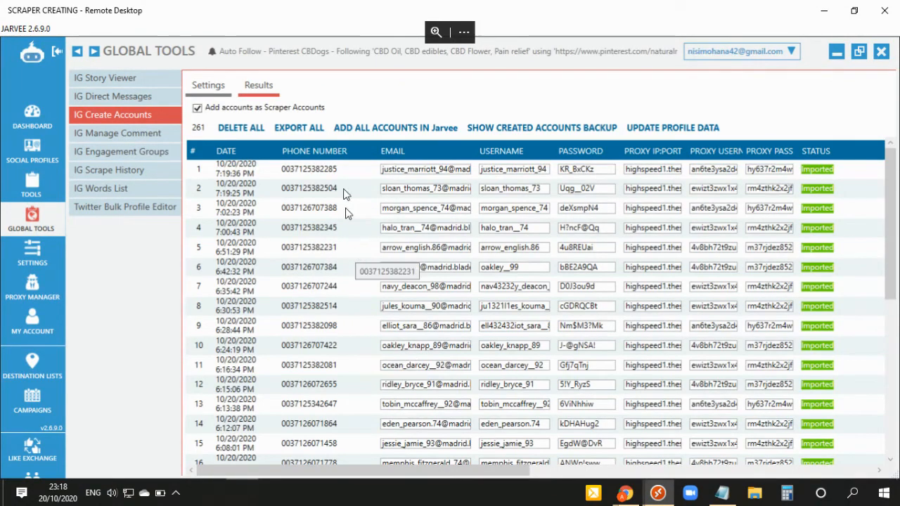
click(227, 126)
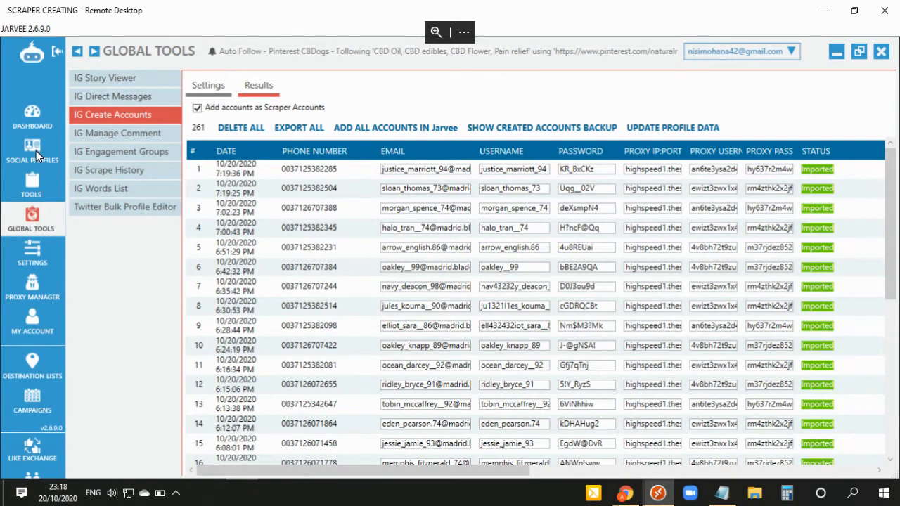
Select only the accounts tagged scraper among the social profiles, and collapse the Instagram, Pinterest and Quora groups.
click(36, 151)
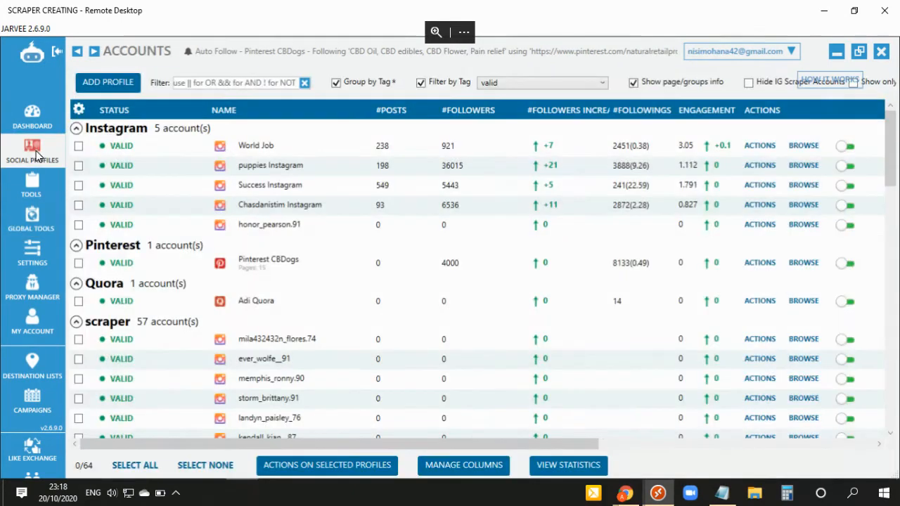
click(130, 466)
click(78, 301)
click(78, 263)
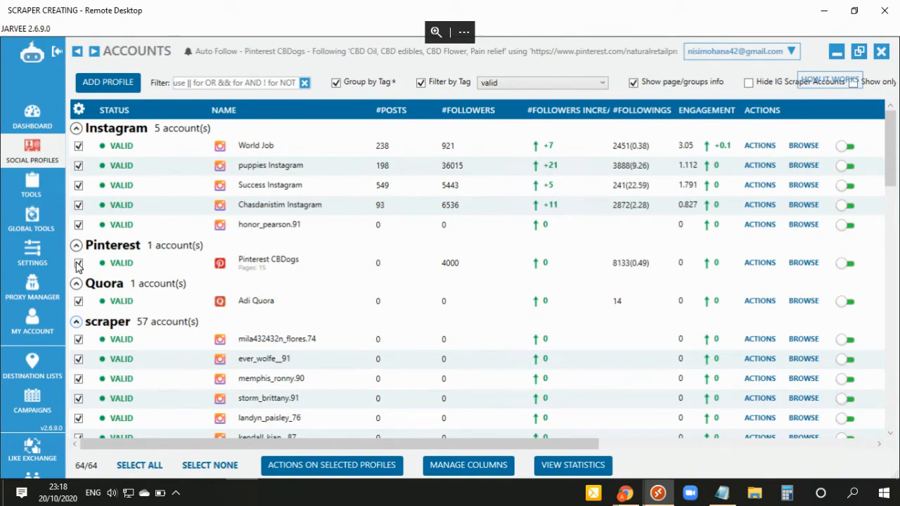
click(75, 246)
click(78, 145)
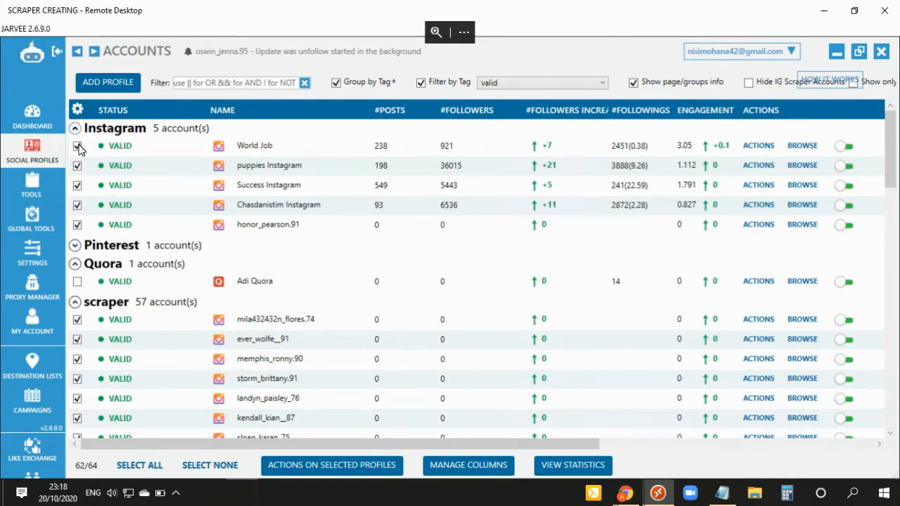
click(78, 166)
click(77, 185)
click(77, 204)
click(77, 225)
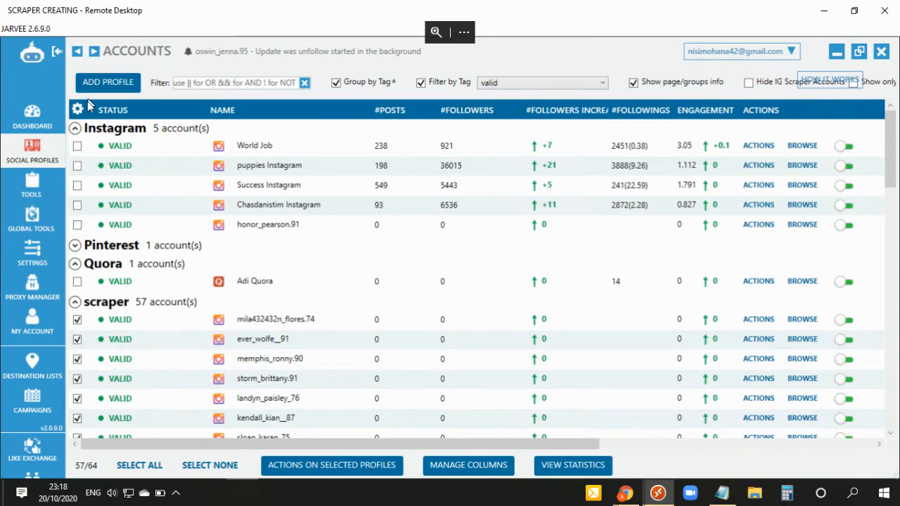
click(75, 130)
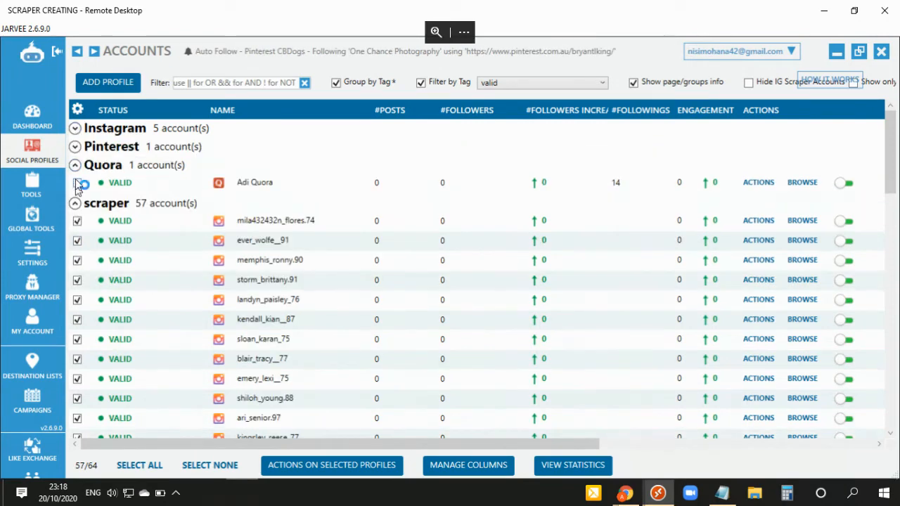
click(75, 165)
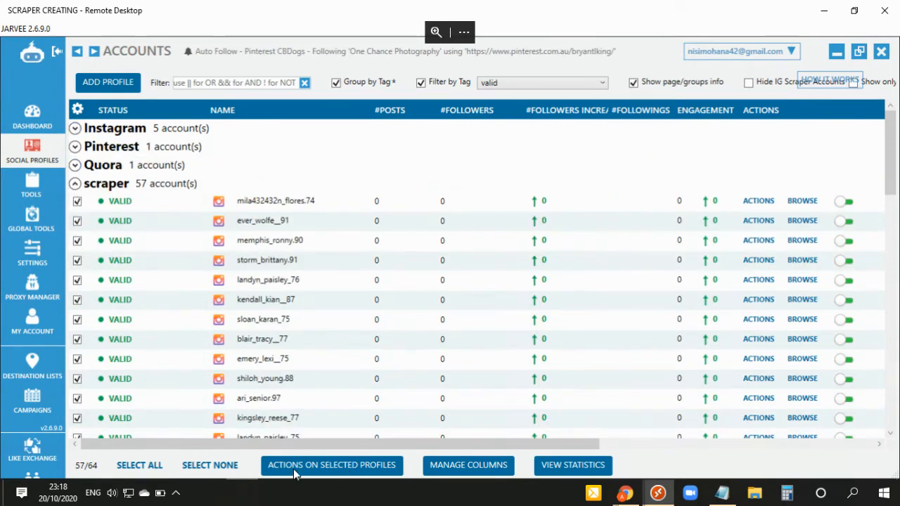
Examine the bulk actions available for the selected scraper profiles, including verification, captcha and re-login options, and cancel without applying any.
click(294, 470)
scroll(312, 273, down, 3)
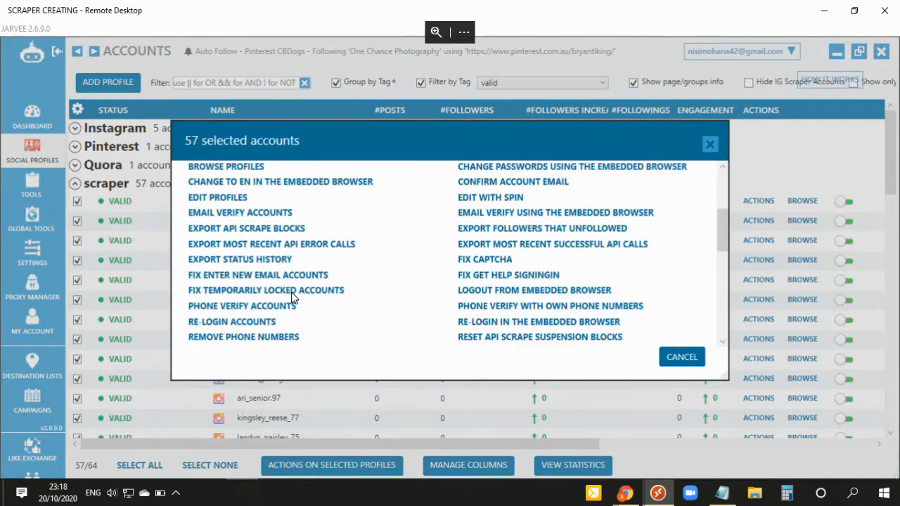
scroll(262, 299, down, 1)
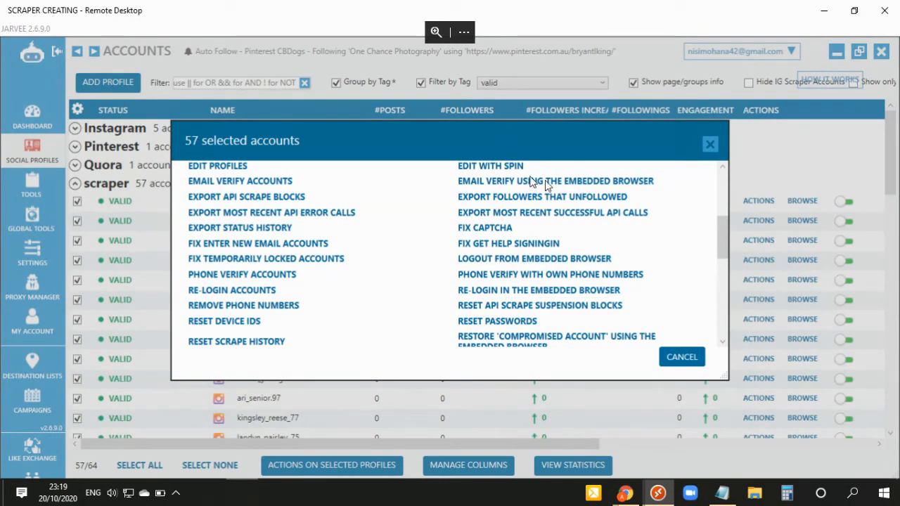
scroll(533, 268, down, 4)
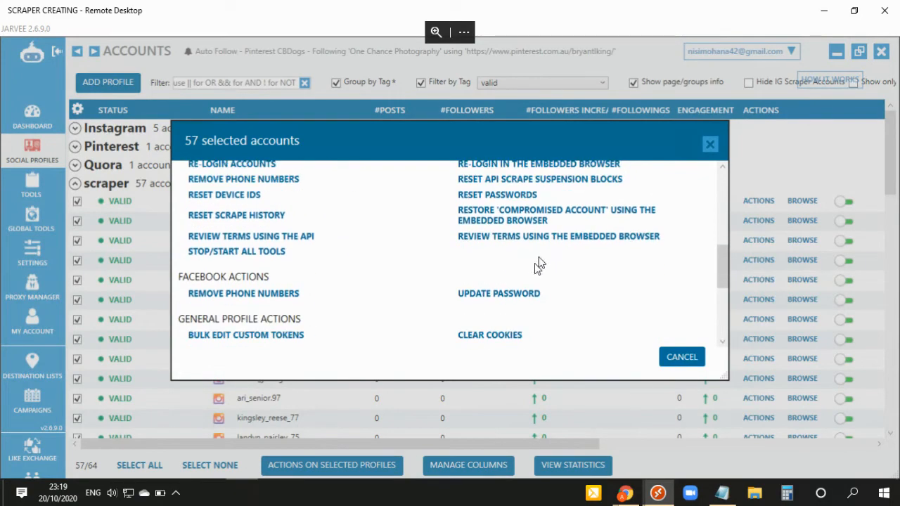
scroll(533, 271, down, 3)
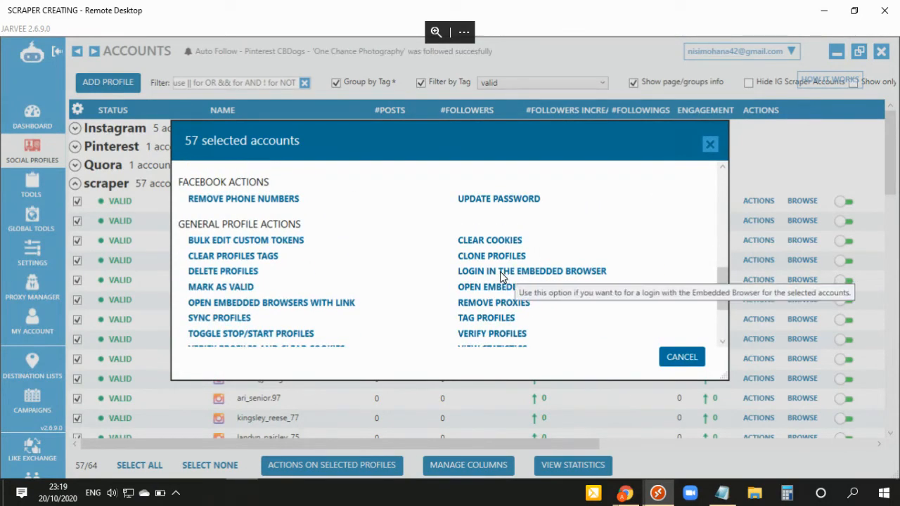
scroll(588, 244, up, 3)
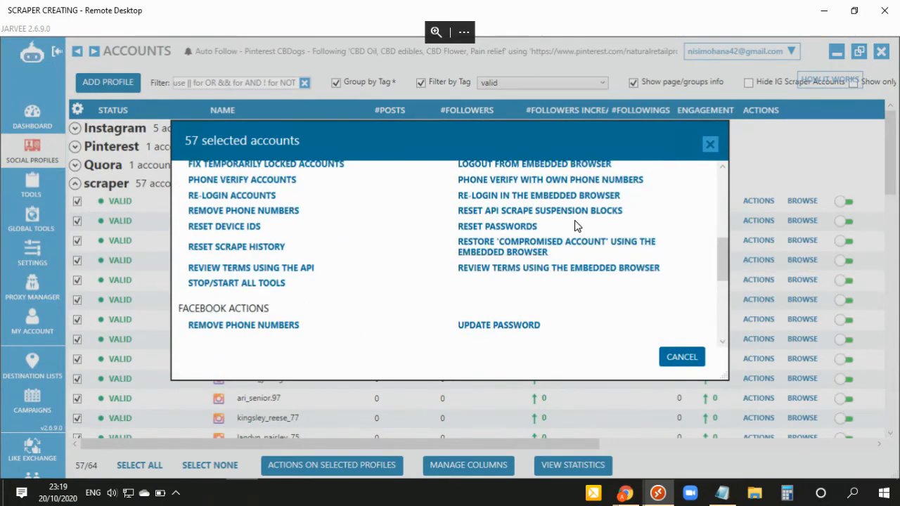
scroll(575, 225, up, 2)
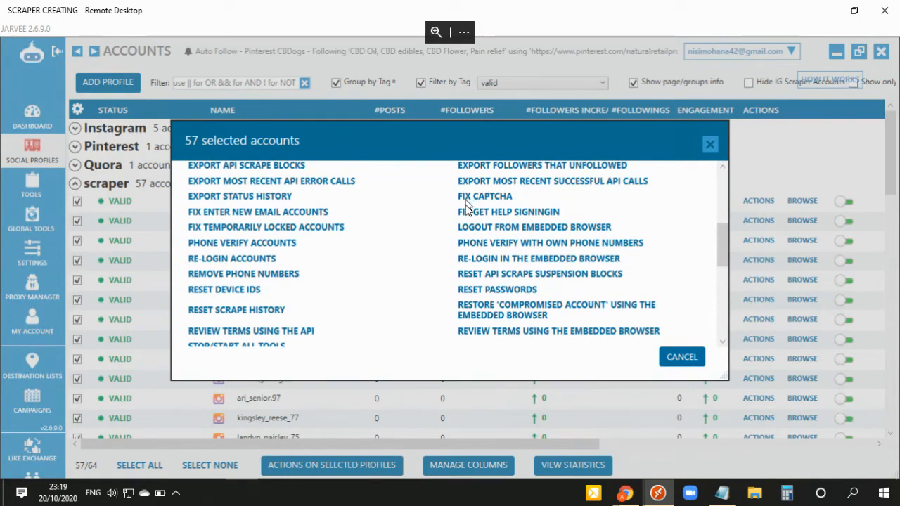
scroll(434, 258, down, 5)
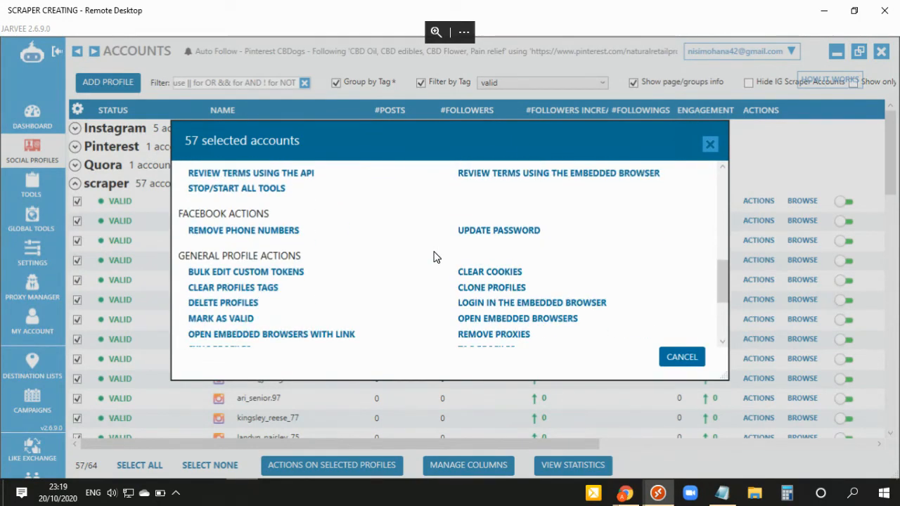
scroll(436, 257, down, 2)
scroll(433, 225, up, 7)
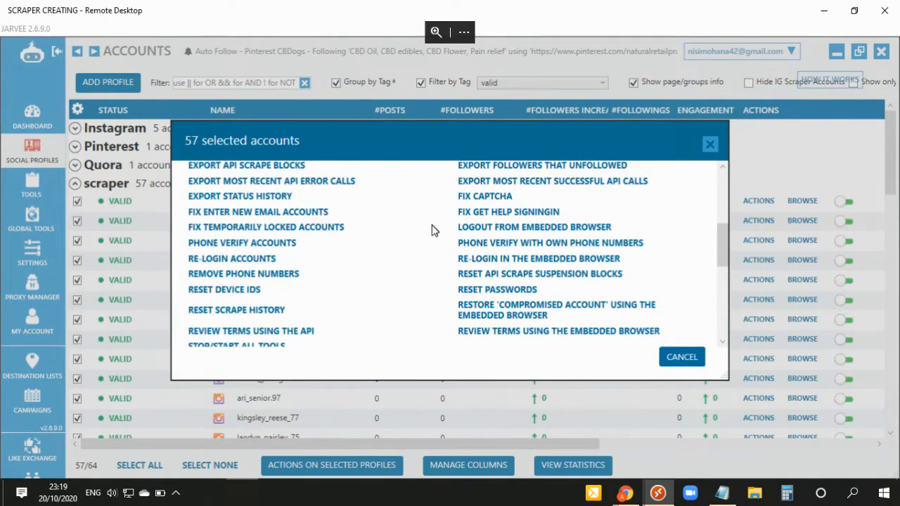
scroll(432, 227, up, 2)
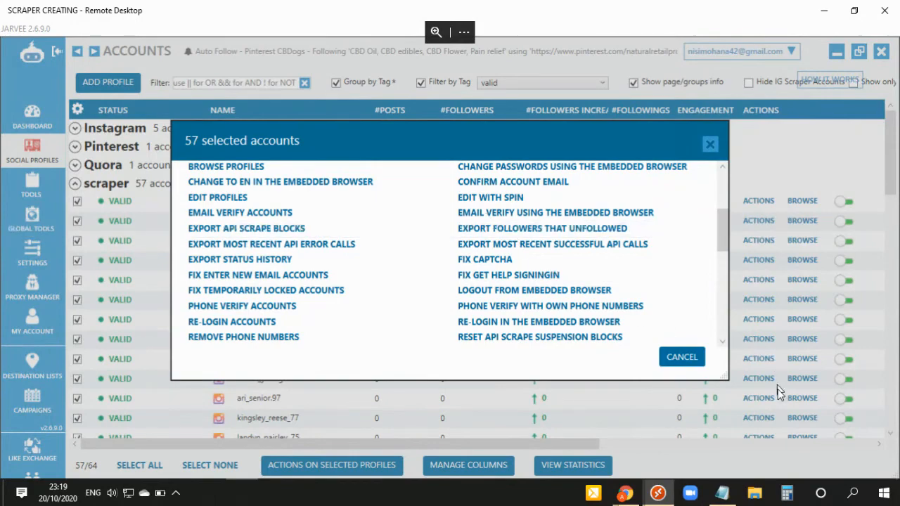
click(695, 362)
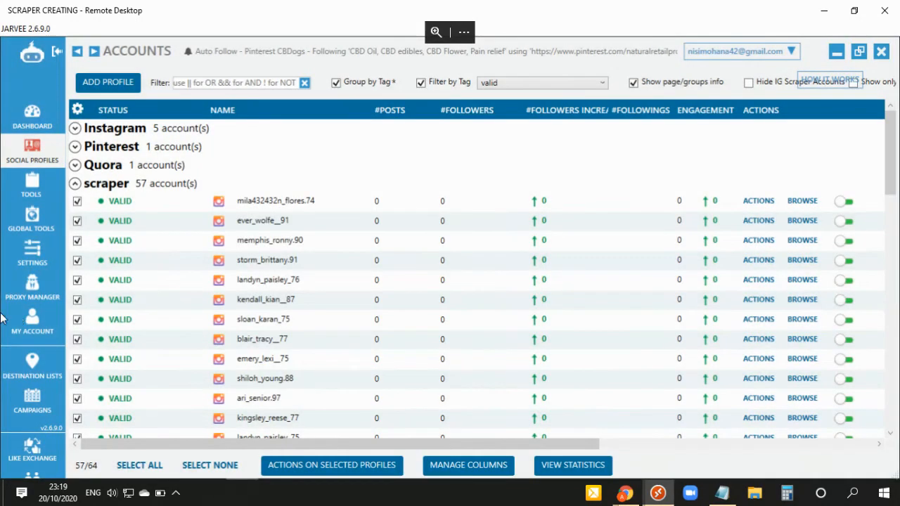
Go back to the IG Create Accounts results in Global Tools, and leave and reopen the SCRAPER CREATING remote session.
click(33, 229)
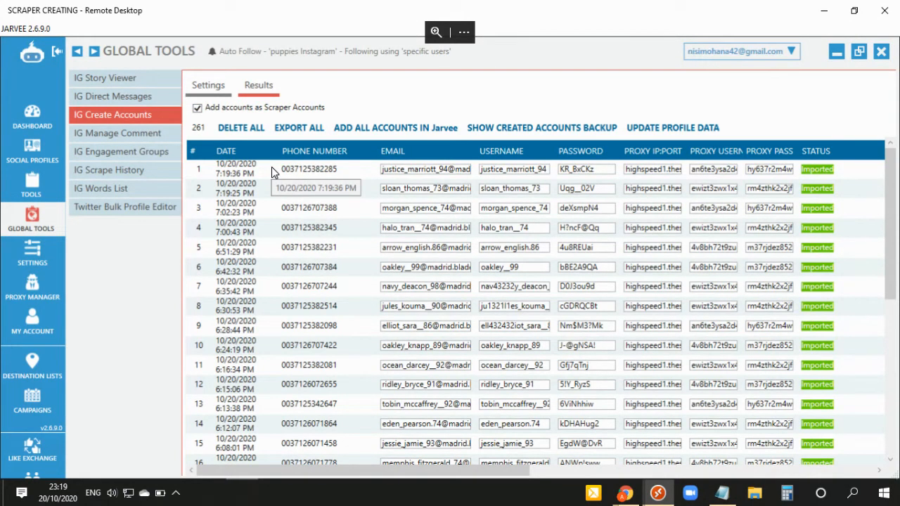
click(464, 32)
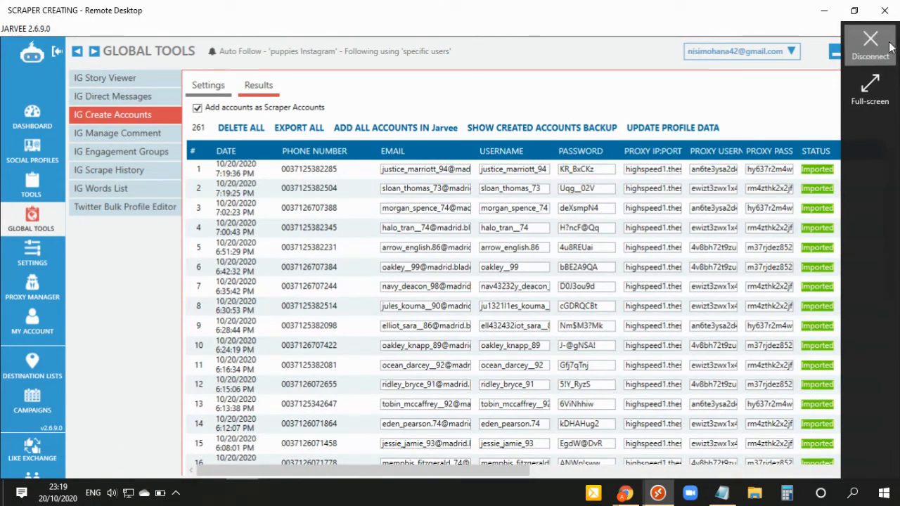
click(824, 10)
click(659, 493)
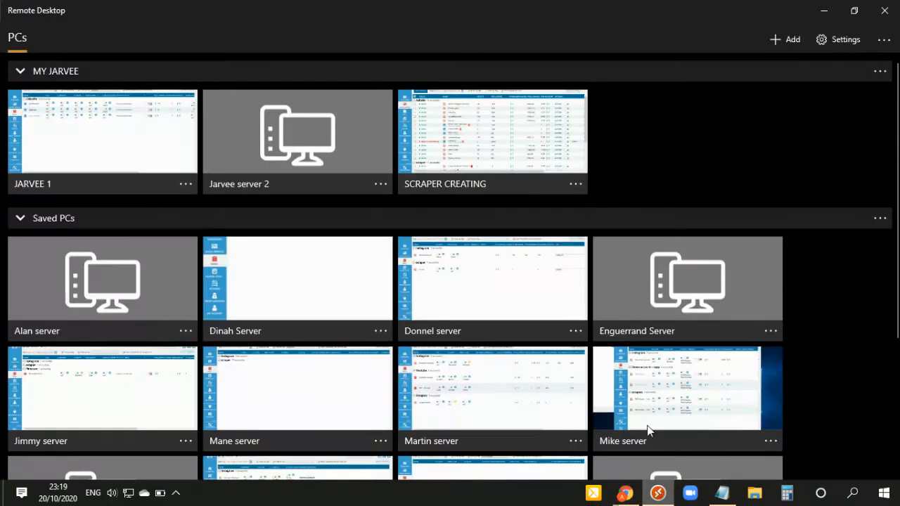
click(478, 155)
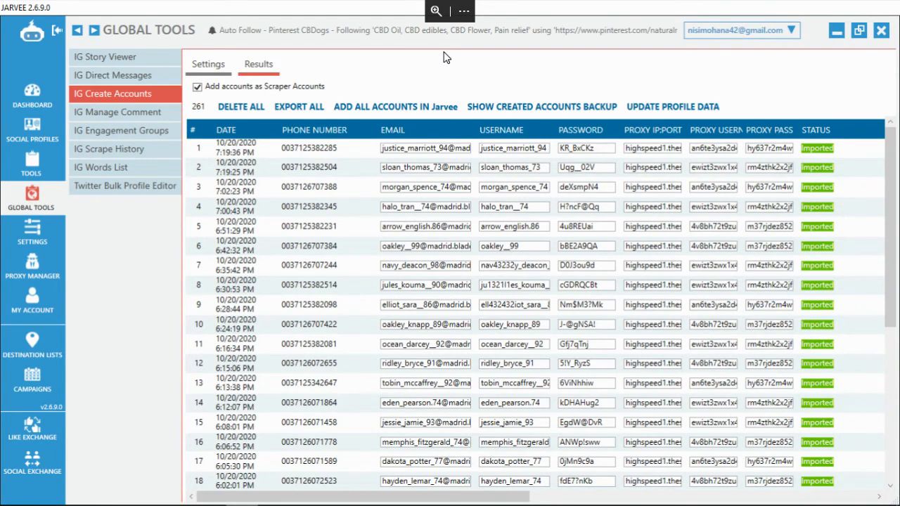
Disconnect from the SCRAPER CREATING remote session and close Remote Desktop.
click(464, 11)
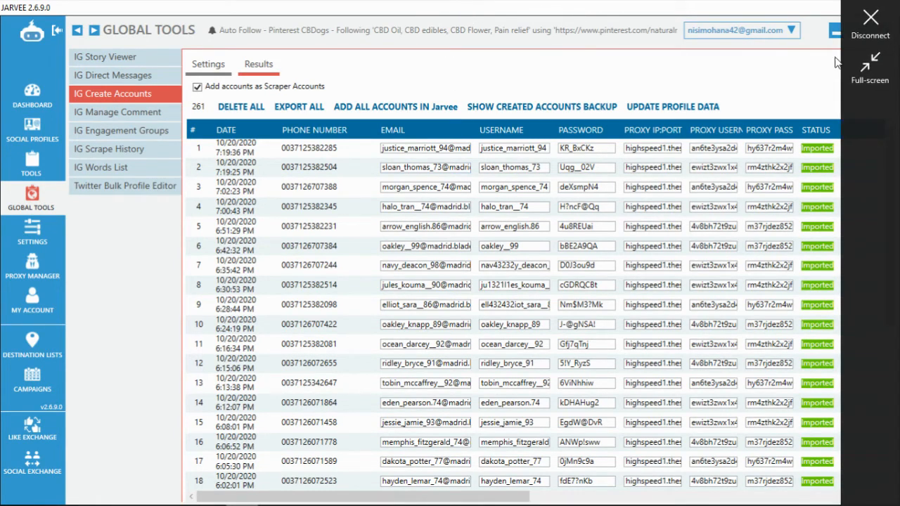
click(891, 34)
click(887, 8)
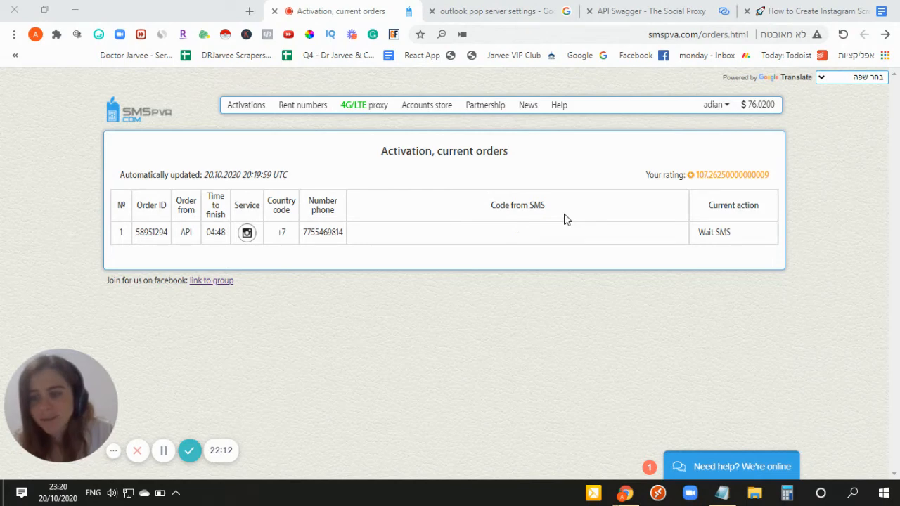
Close the Outlook POP server settings search and return to the title of the How to Create Instagram Scrapers Accounts? document.
click(432, 11)
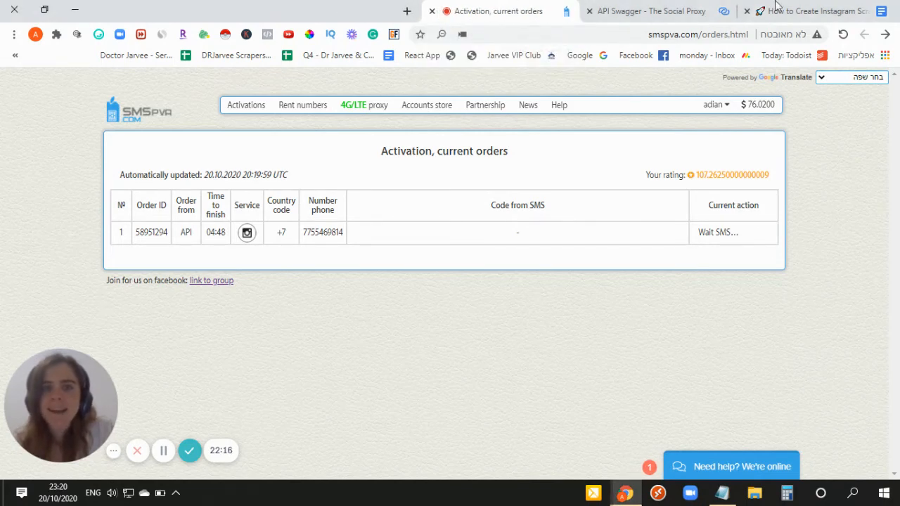
click(849, 6)
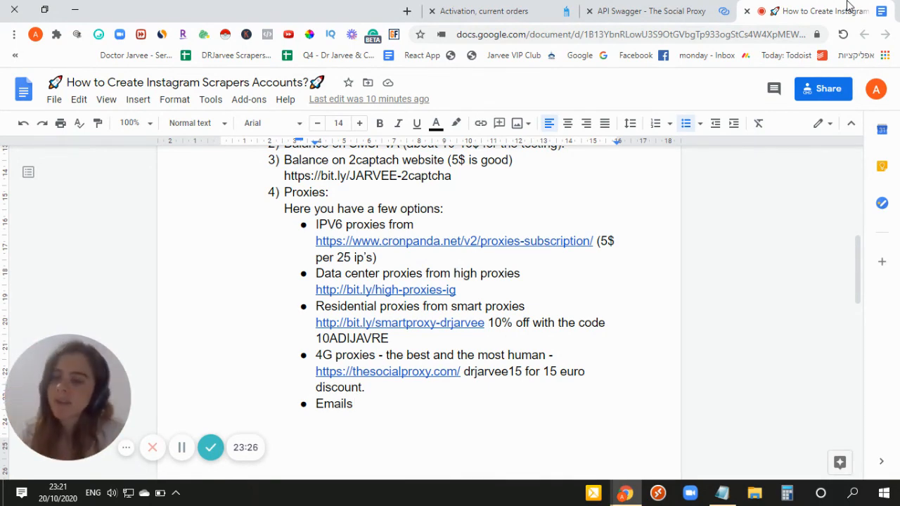
scroll(701, 211, up, 5)
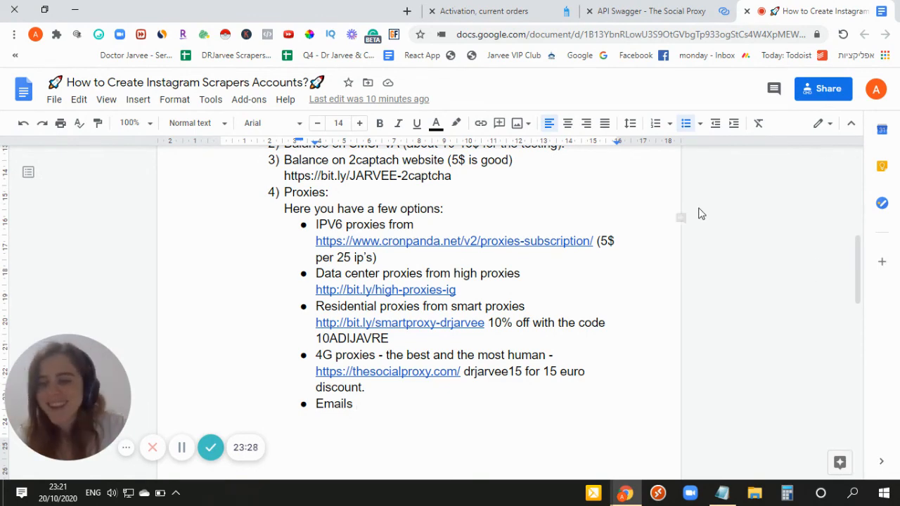
scroll(661, 241, up, 1)
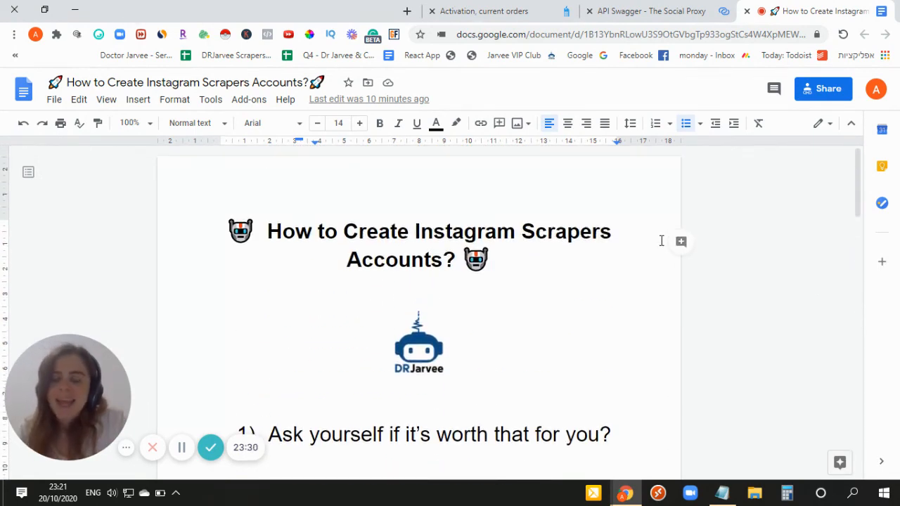